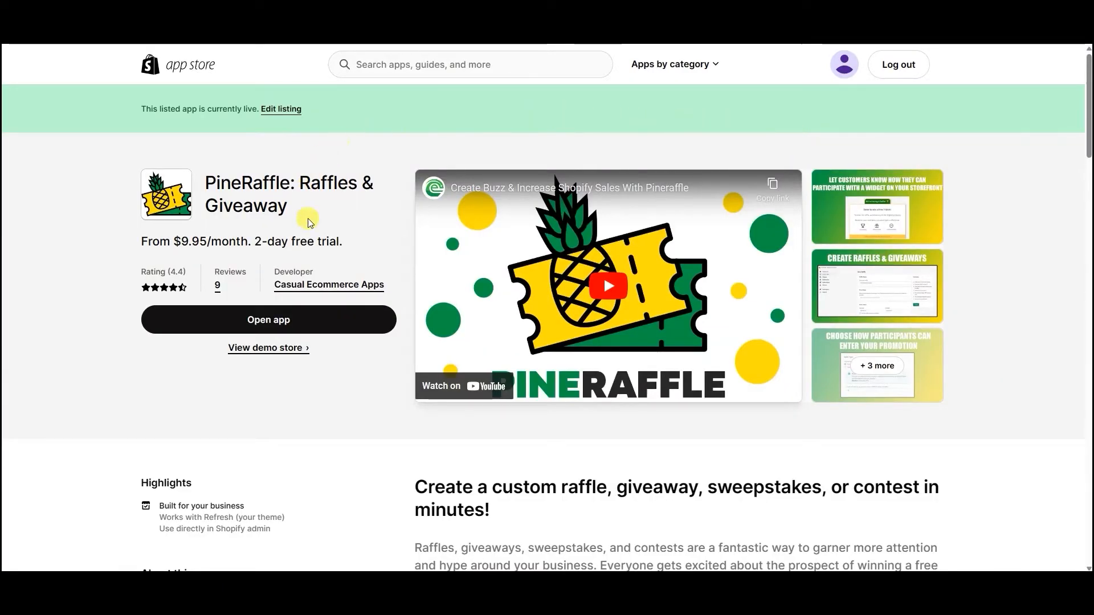
Step: View the demo store's Win A Free Skin Care Bundle raffle widget and its prize, and close both
scroll(585, 455, down, 1)
scroll(884, 456, up, 1)
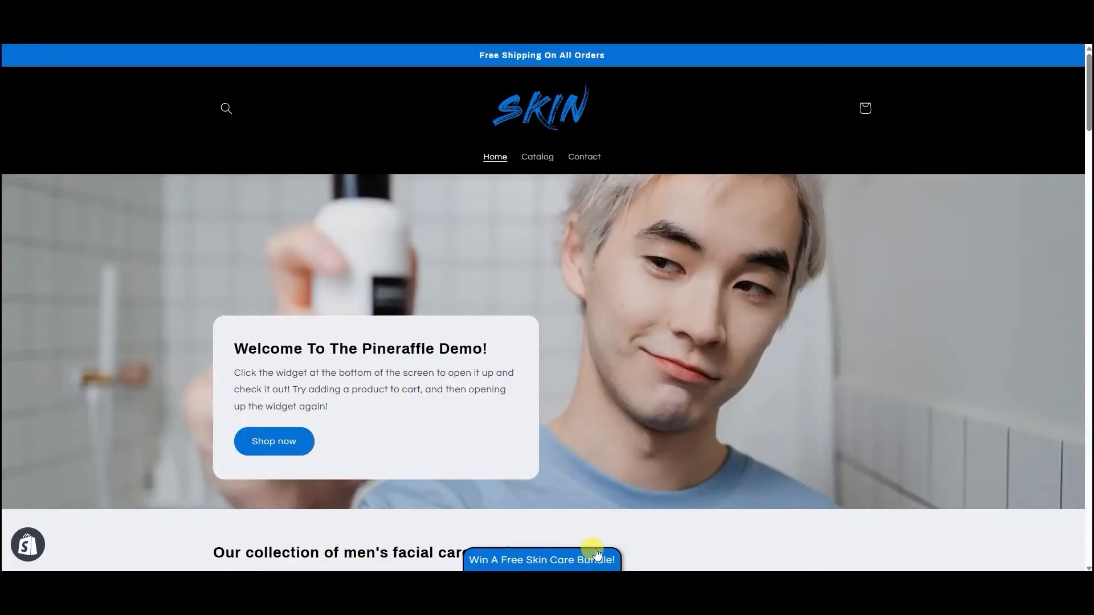
click(551, 559)
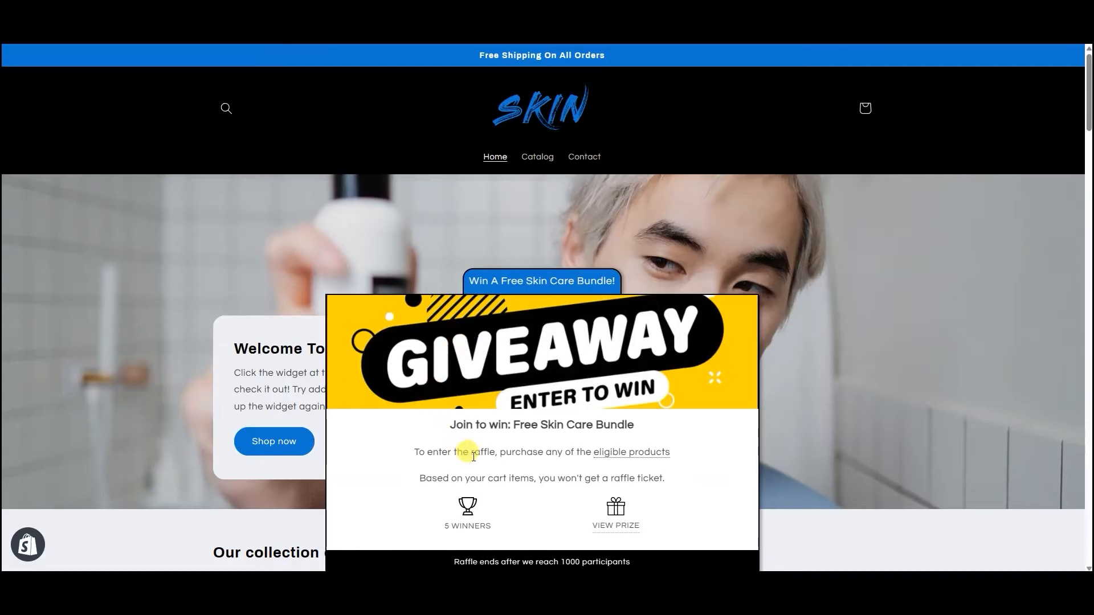
click(615, 524)
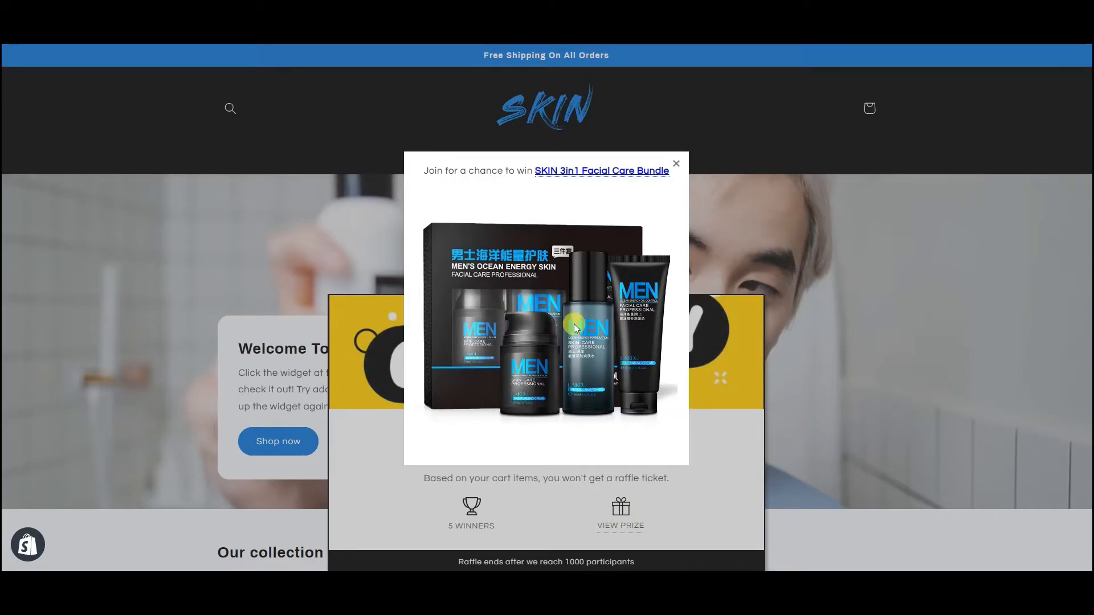
click(677, 165)
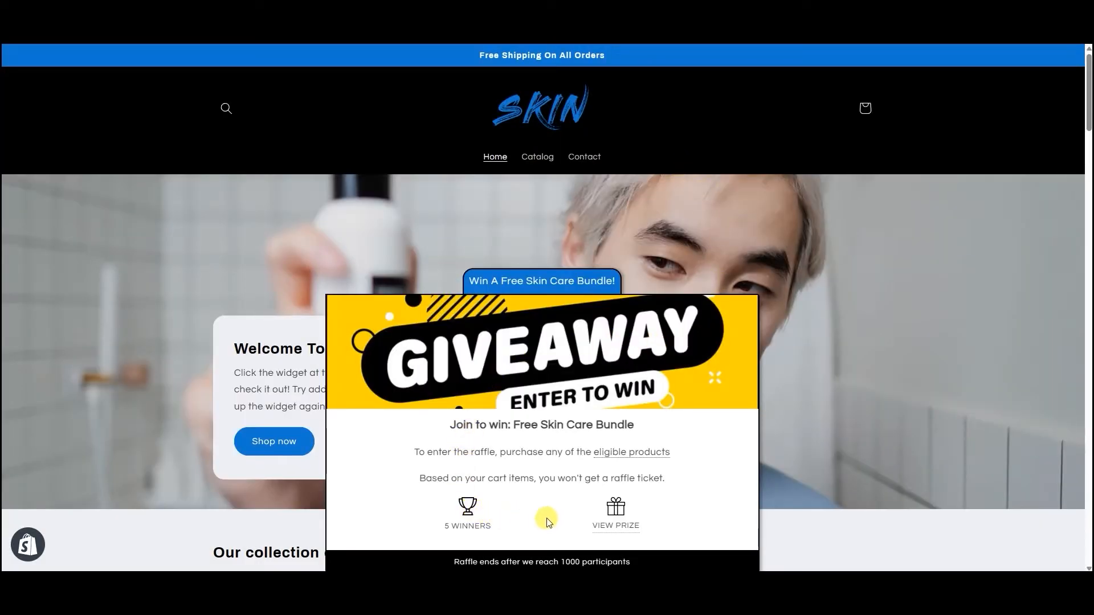
click(551, 285)
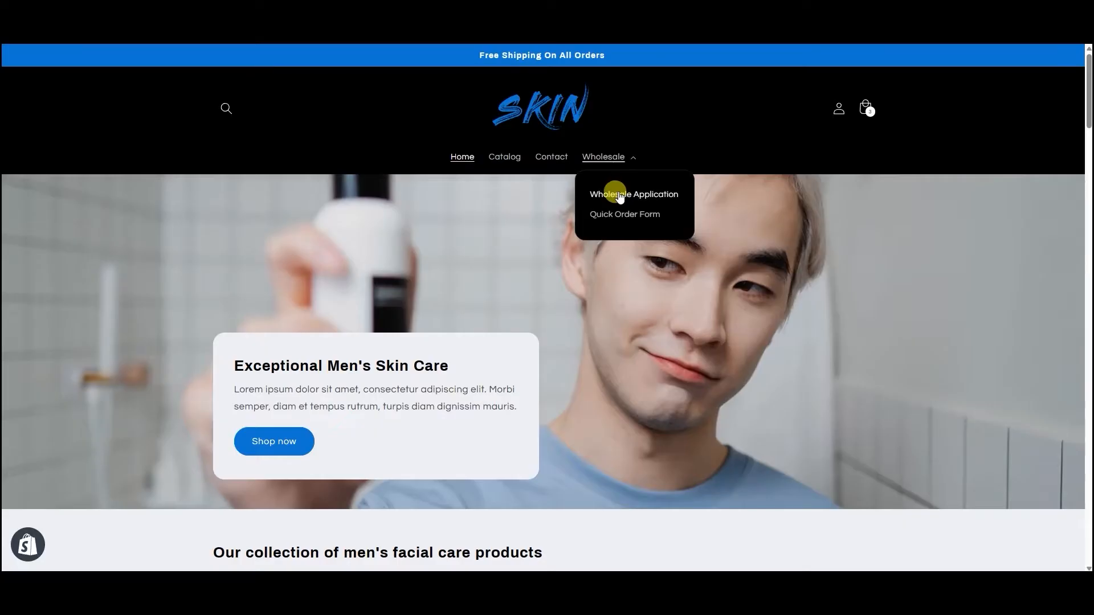
Step: In the wholesale order form, set quantity 2 for both the SKIN 3in1 Facial Care Bundle and the SKIN Cleanser, and add them to the cart
click(619, 197)
drag(1088, 185, 1081, 237)
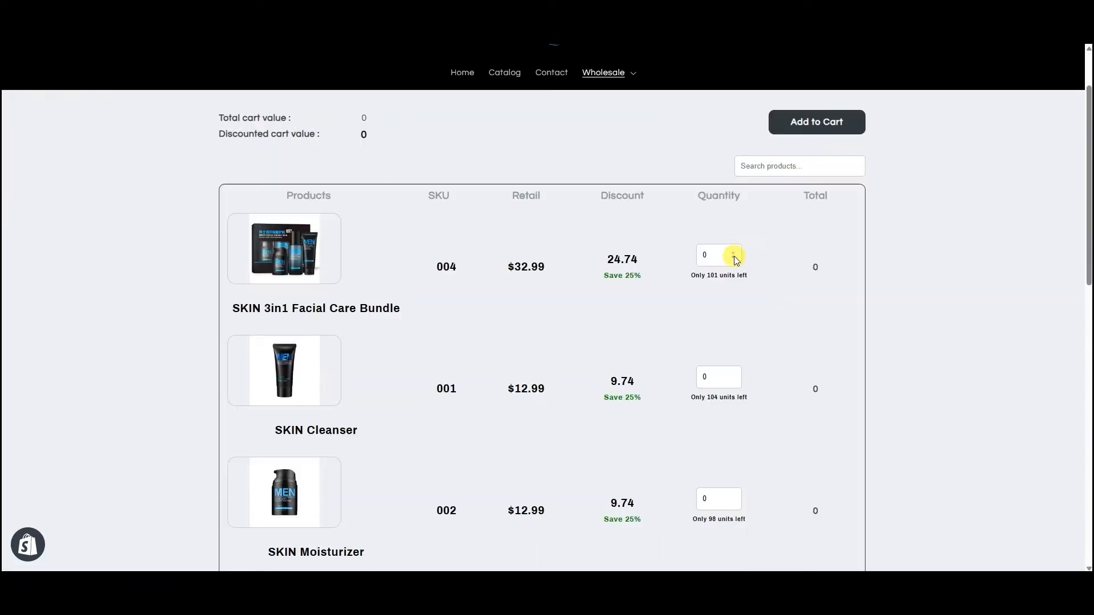
click(734, 258)
click(734, 258)
click(733, 374)
click(734, 374)
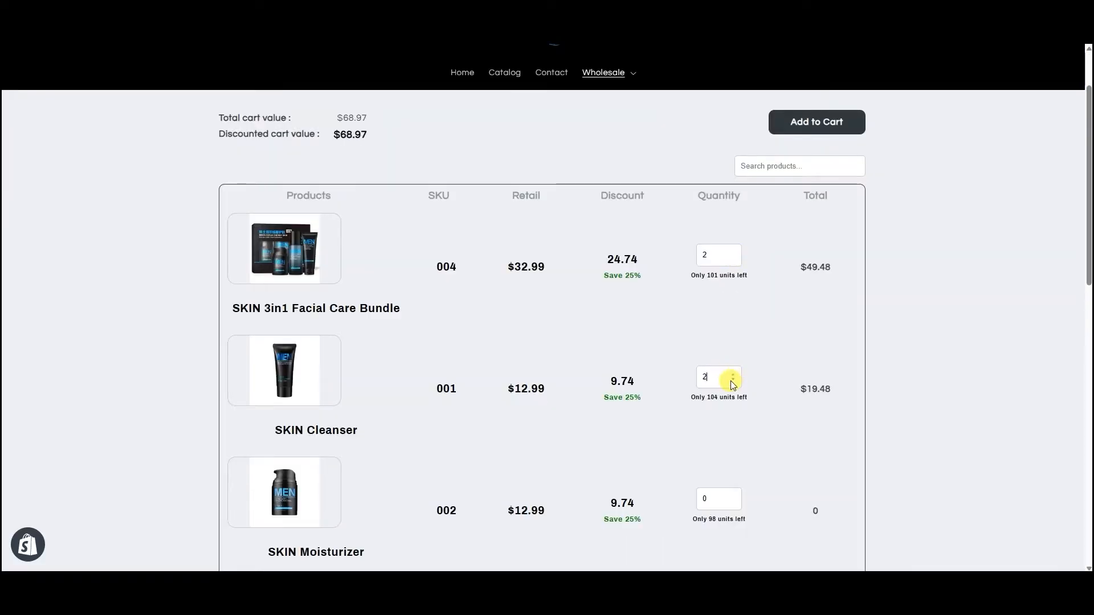
scroll(734, 254, up, 2)
click(798, 206)
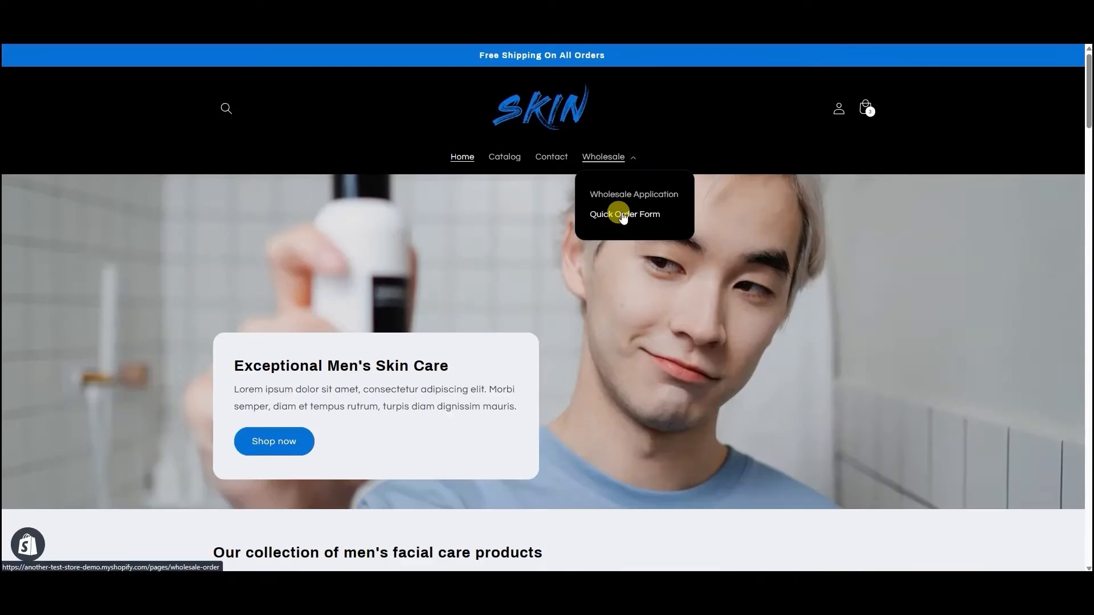
click(605, 212)
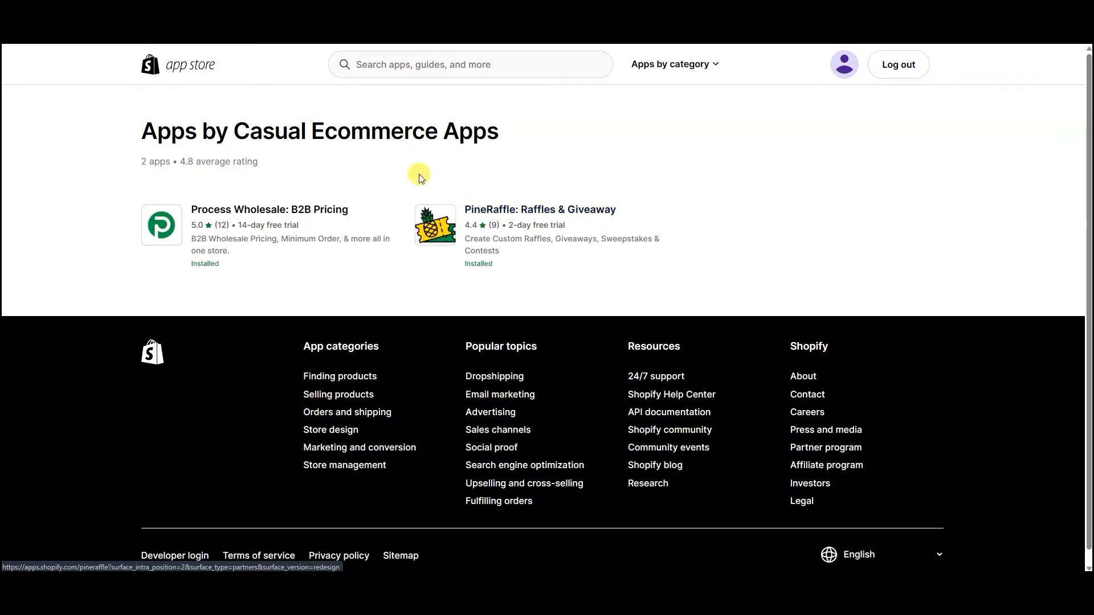
drag(135, 134, 516, 139)
click(542, 146)
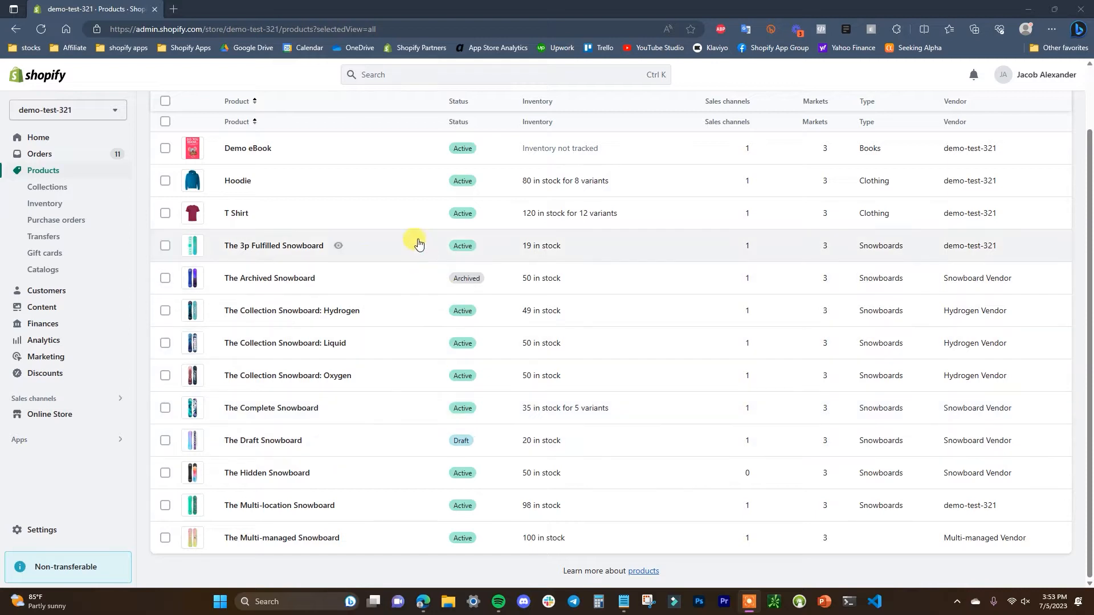
Step: Open the store's product collections in a separate browser tab and start creating a new collection
middle_click(62, 195)
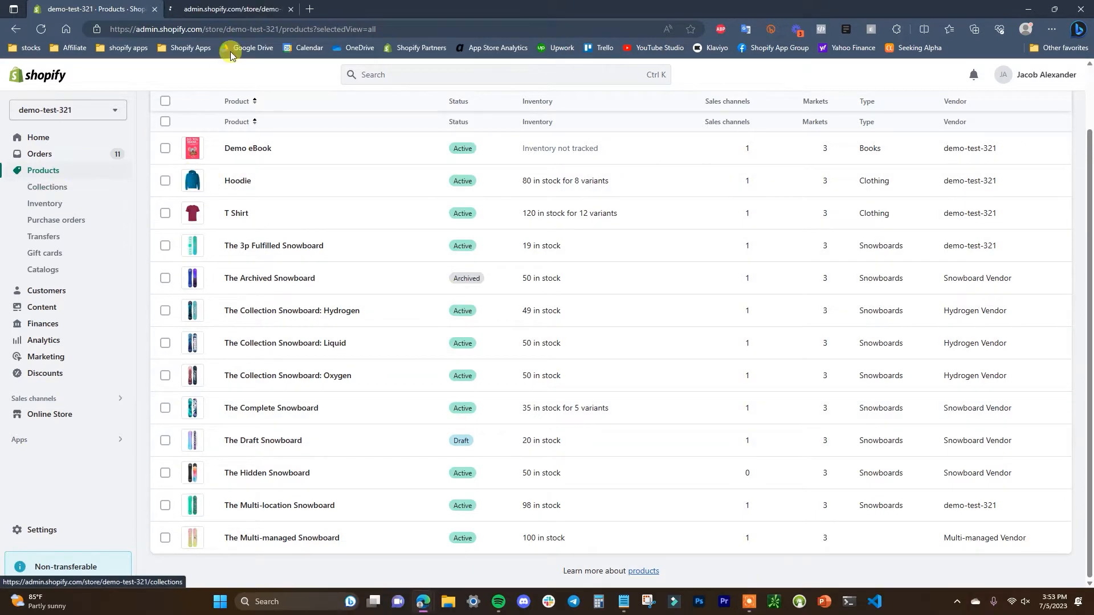
click(228, 9)
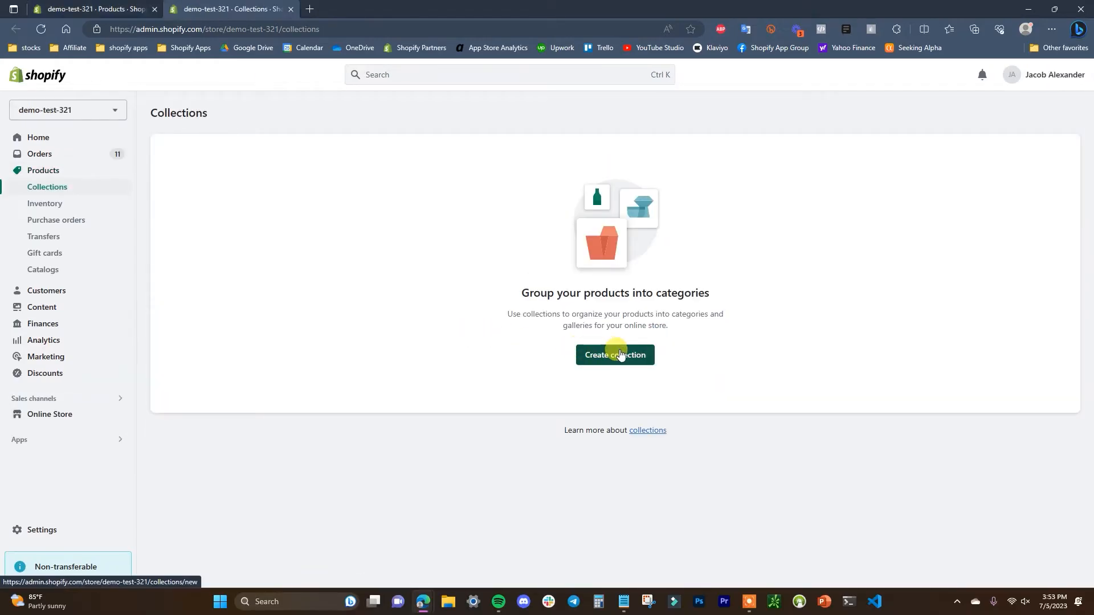
click(619, 352)
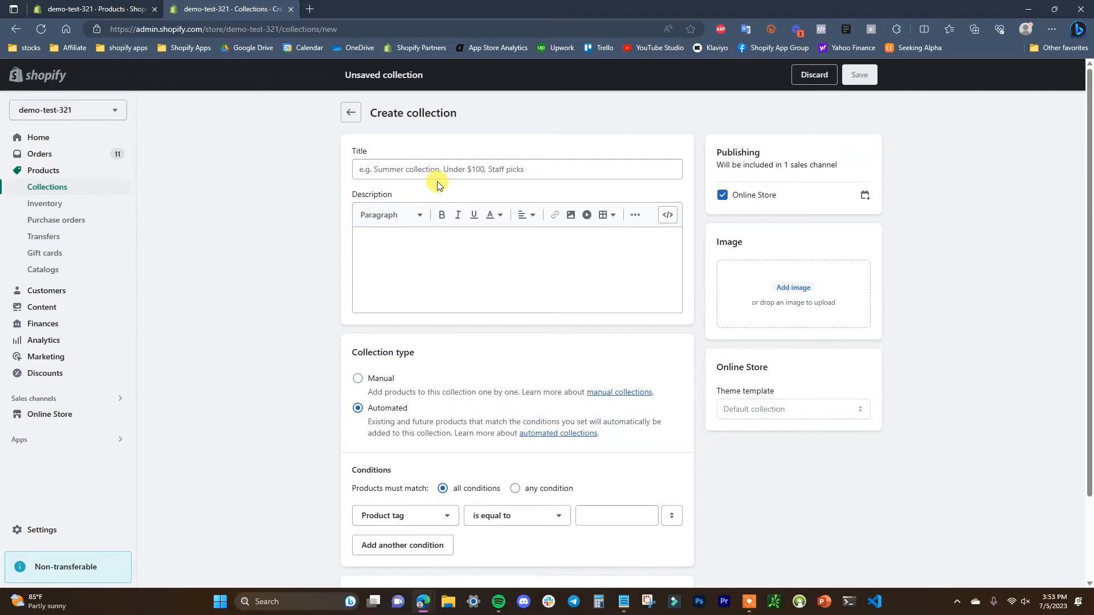
Step: Check the product list for a suitable grouping and title the new collection Snowboards
click(100, 9)
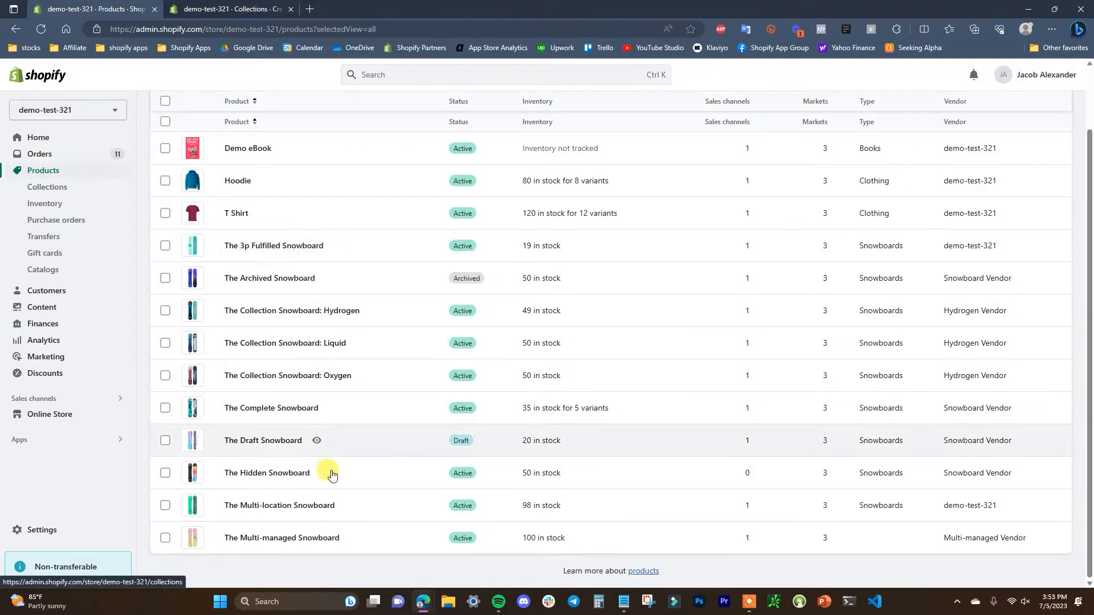
click(253, 6)
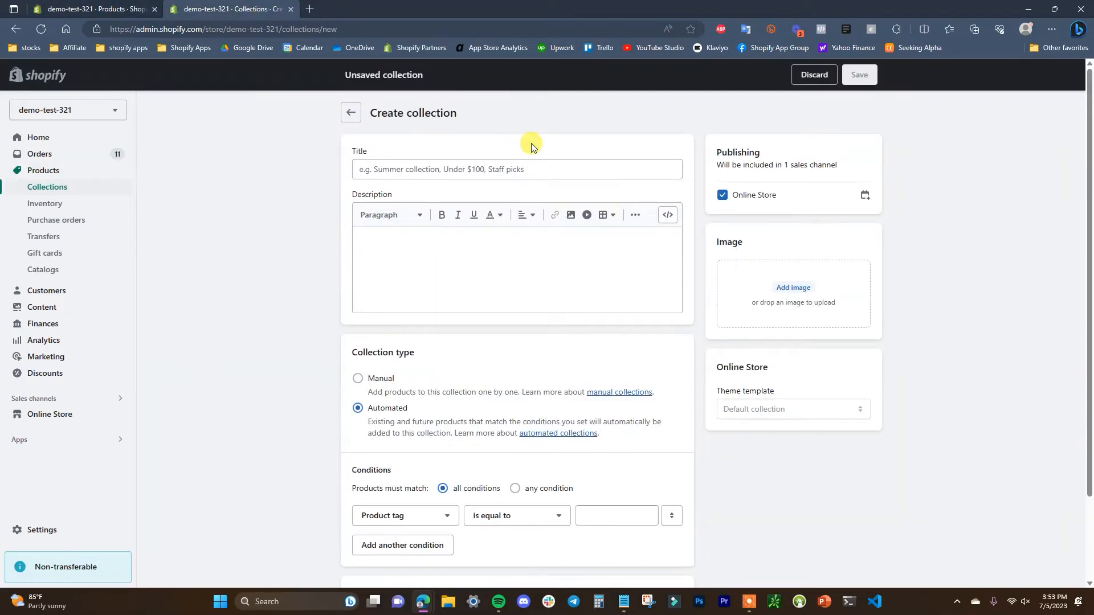
click(526, 179)
text(Snowboards)
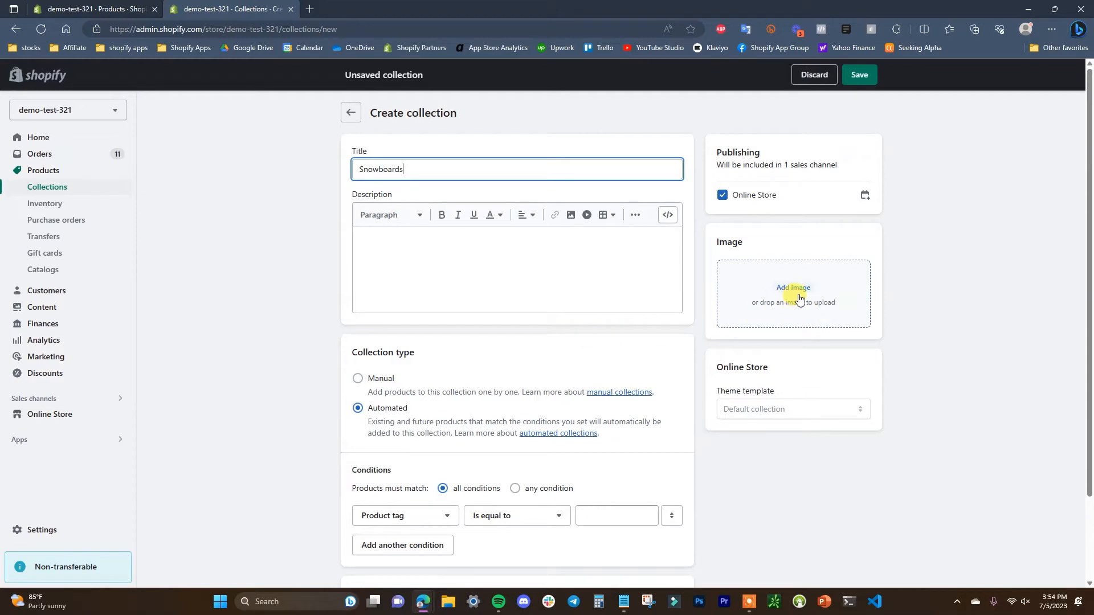
Step: Examine which product fields and comparison operators the automated collection condition offers
scroll(497, 289, down, 1)
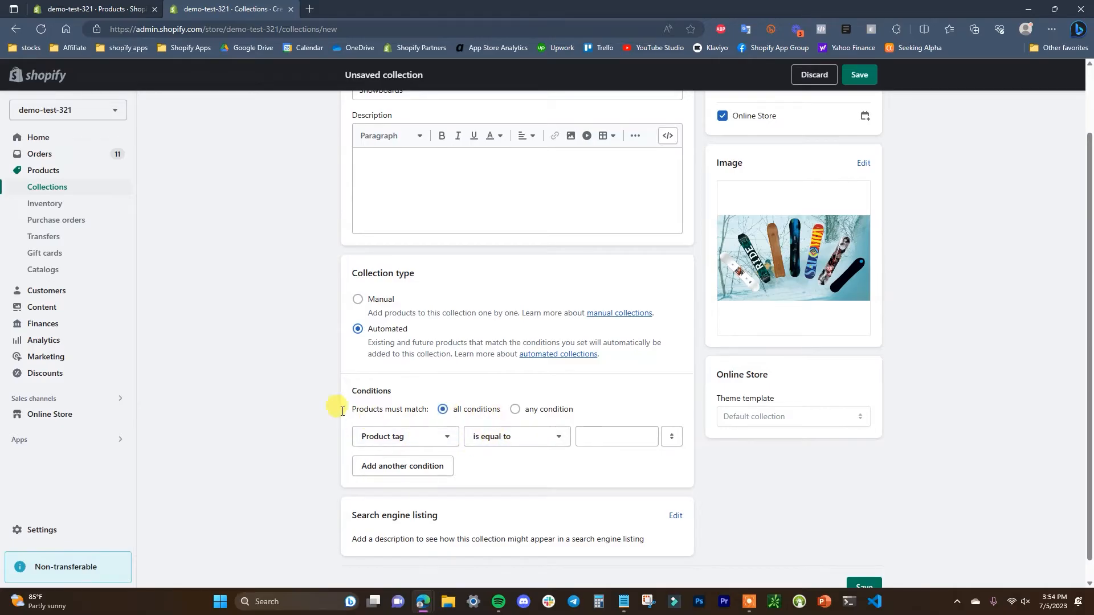
scroll(266, 400, down, 1)
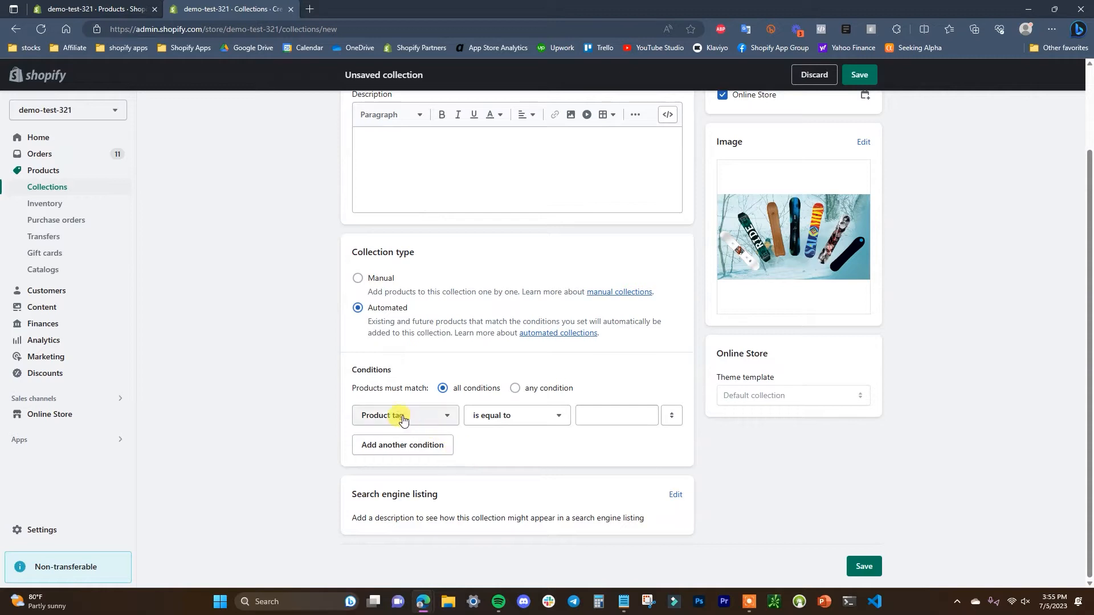
click(447, 422)
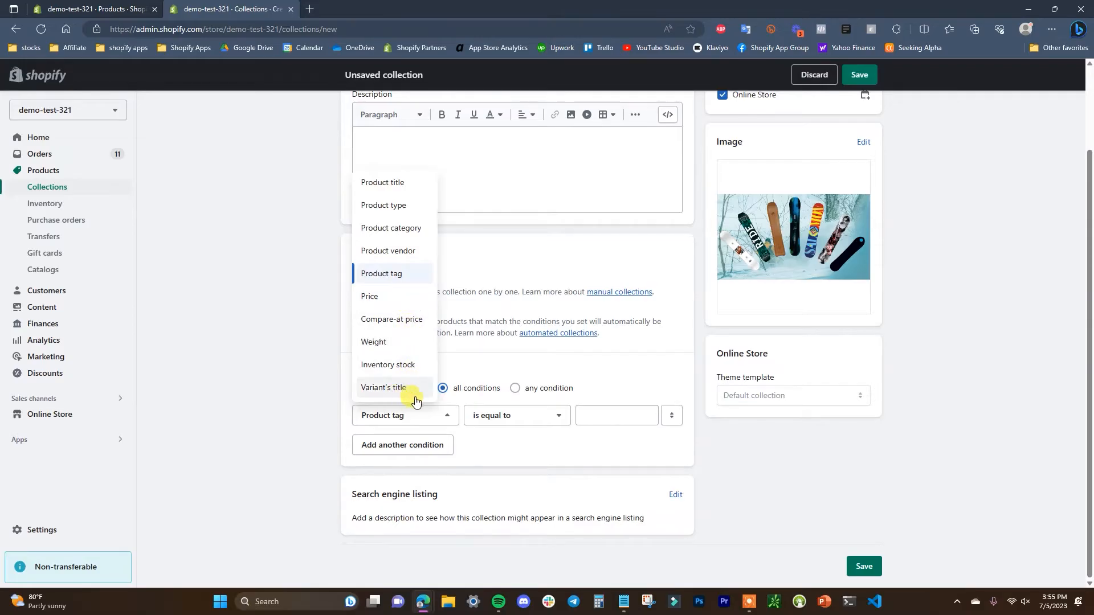
click(552, 437)
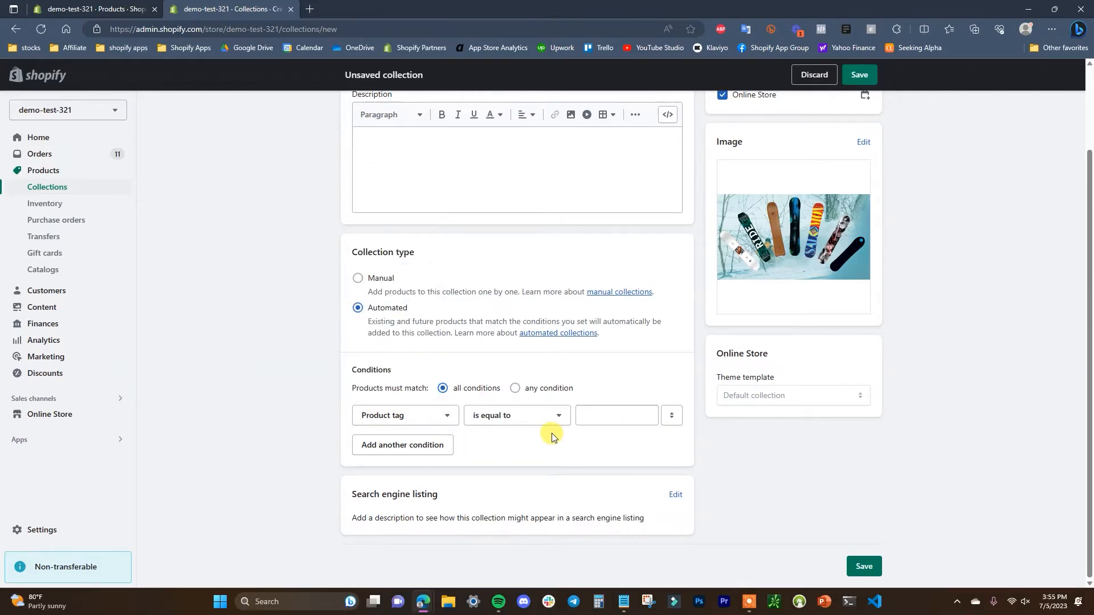
click(550, 425)
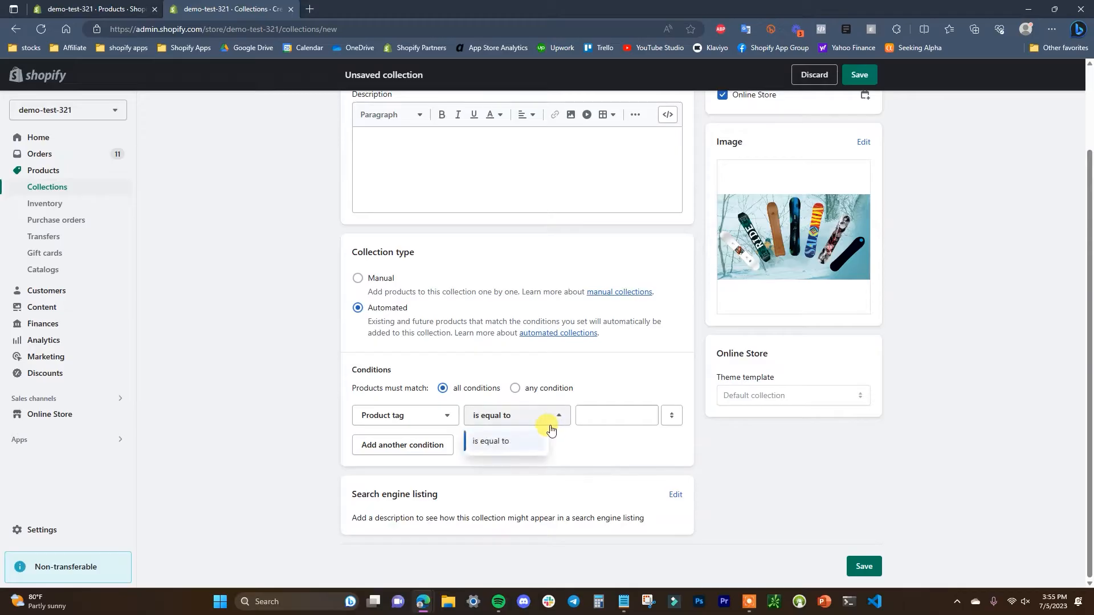
click(508, 417)
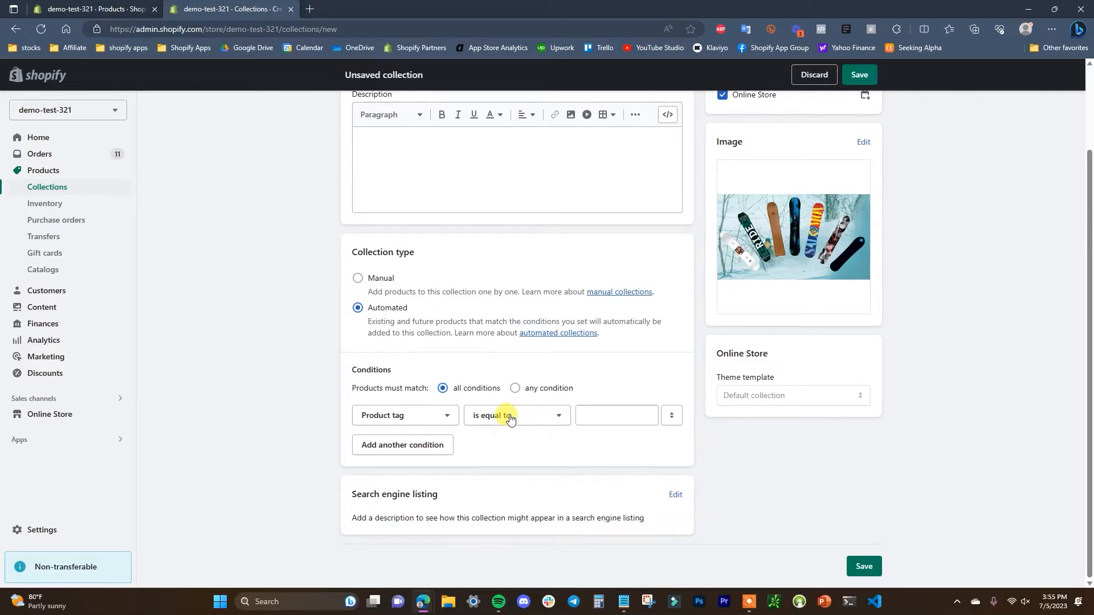
Step: Switch the collection condition to Product title and examine the comparison operators it offers
click(442, 417)
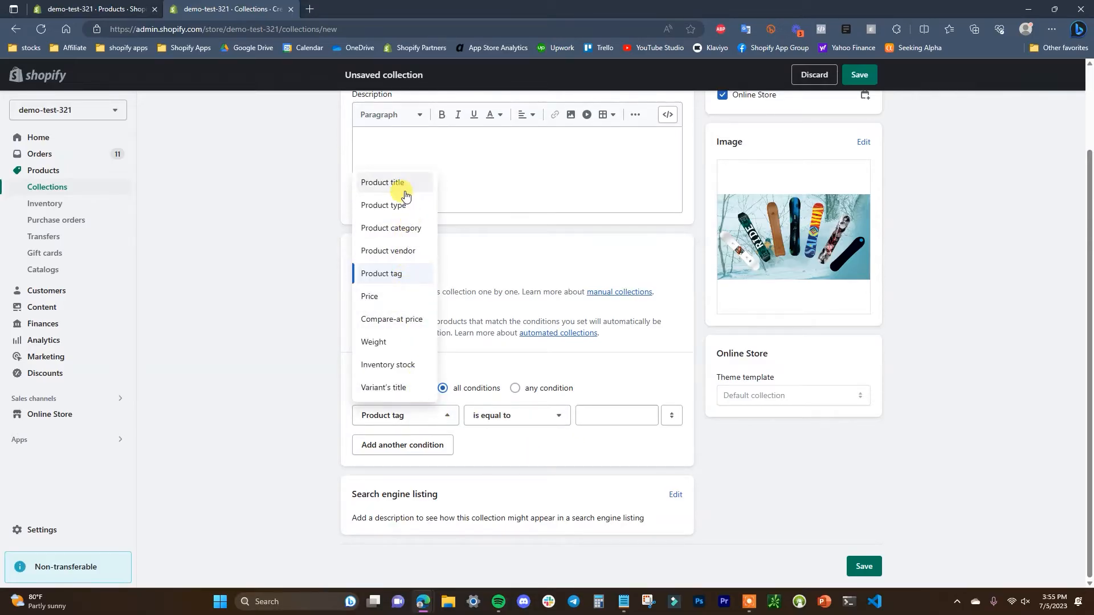
click(391, 181)
click(535, 412)
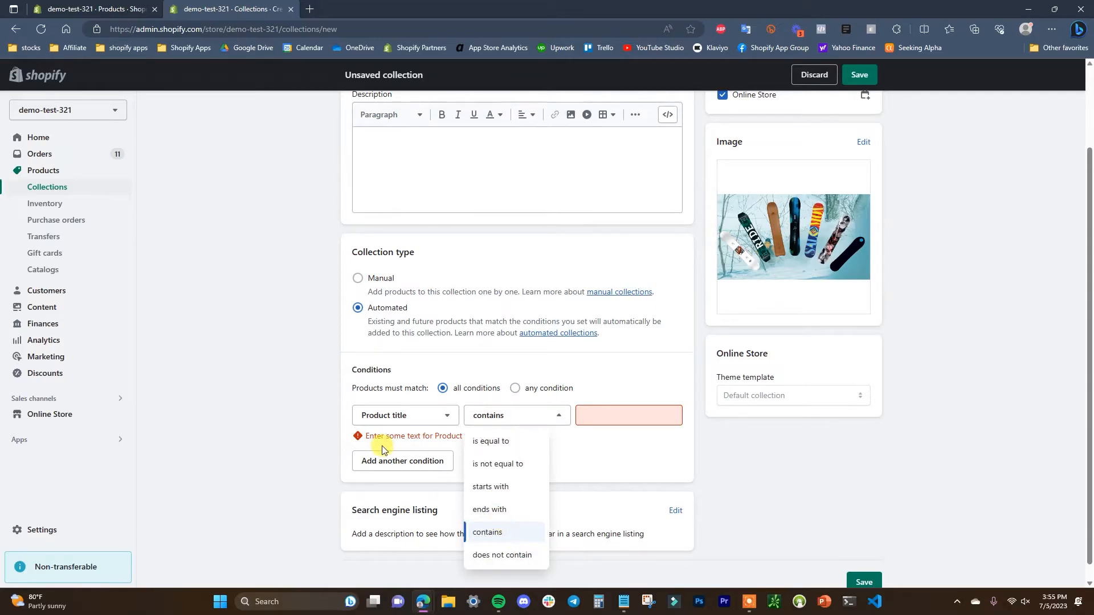
click(302, 449)
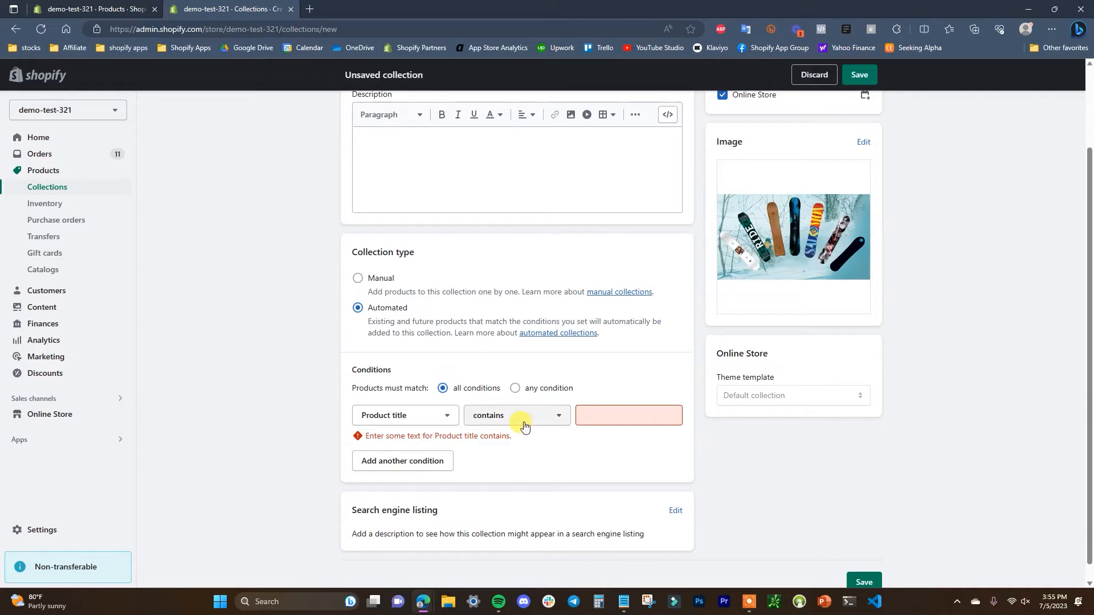
Step: Base the automated collection's condition on Product category
click(446, 420)
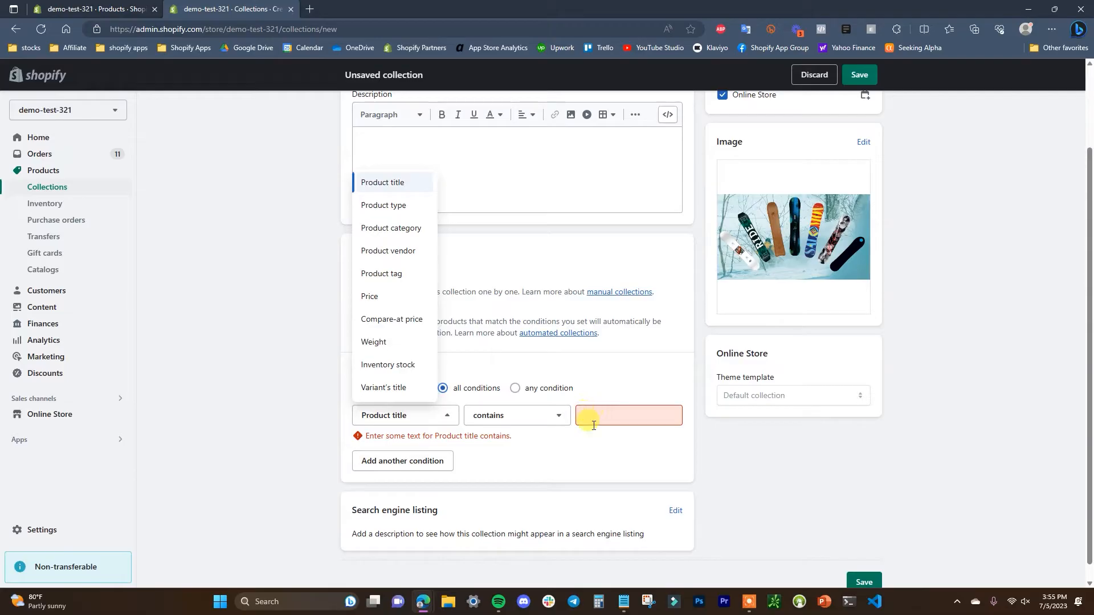
click(398, 234)
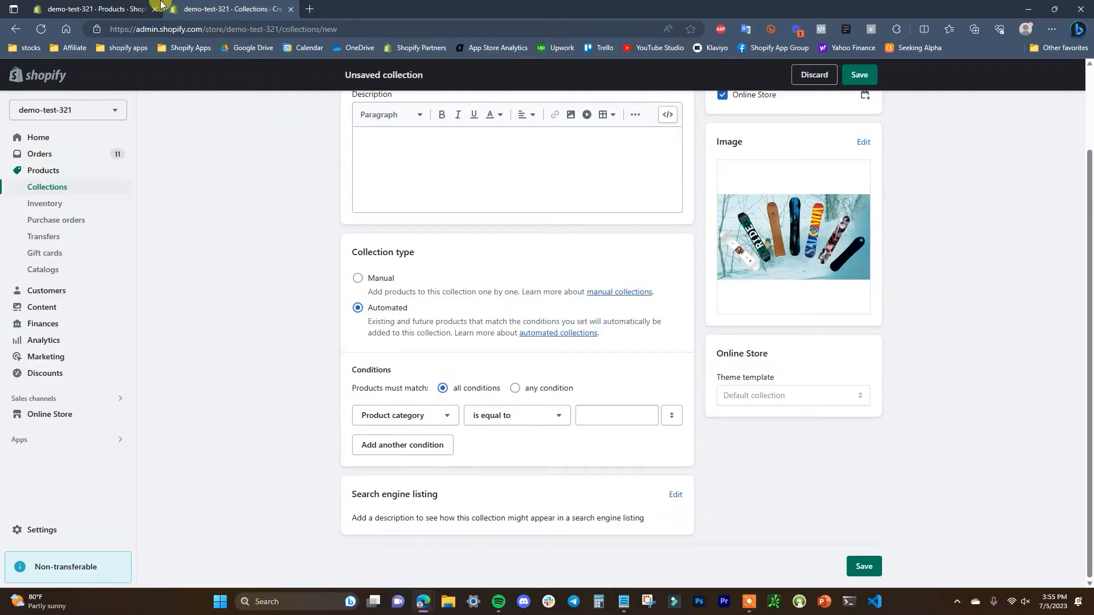
Step: Check the product category assigned to The Collection Snowboard: Hydrogen and return to the product list
click(106, 7)
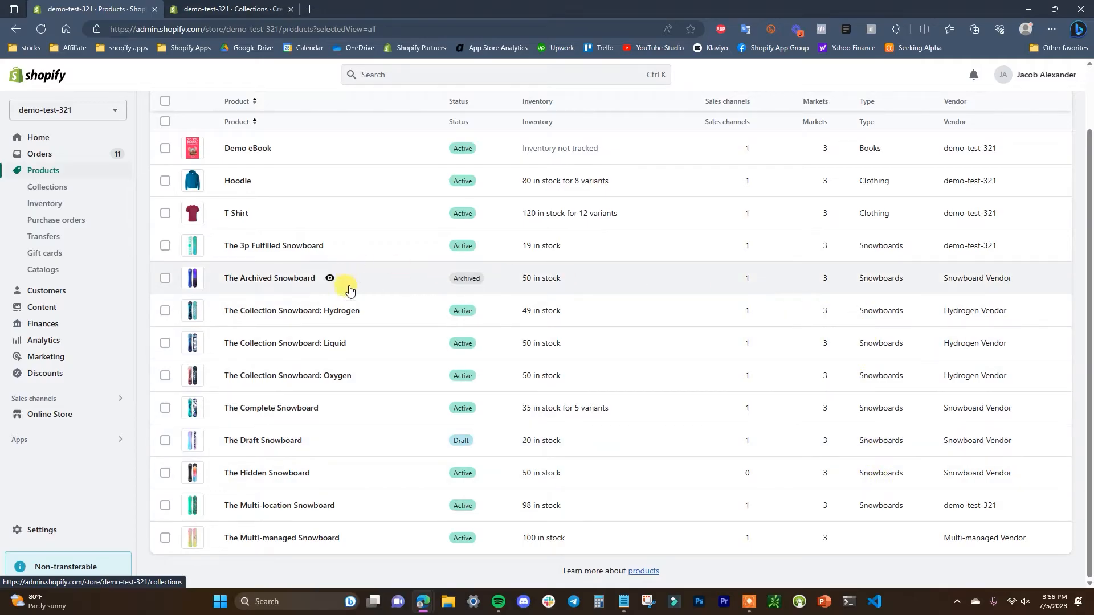
click(323, 312)
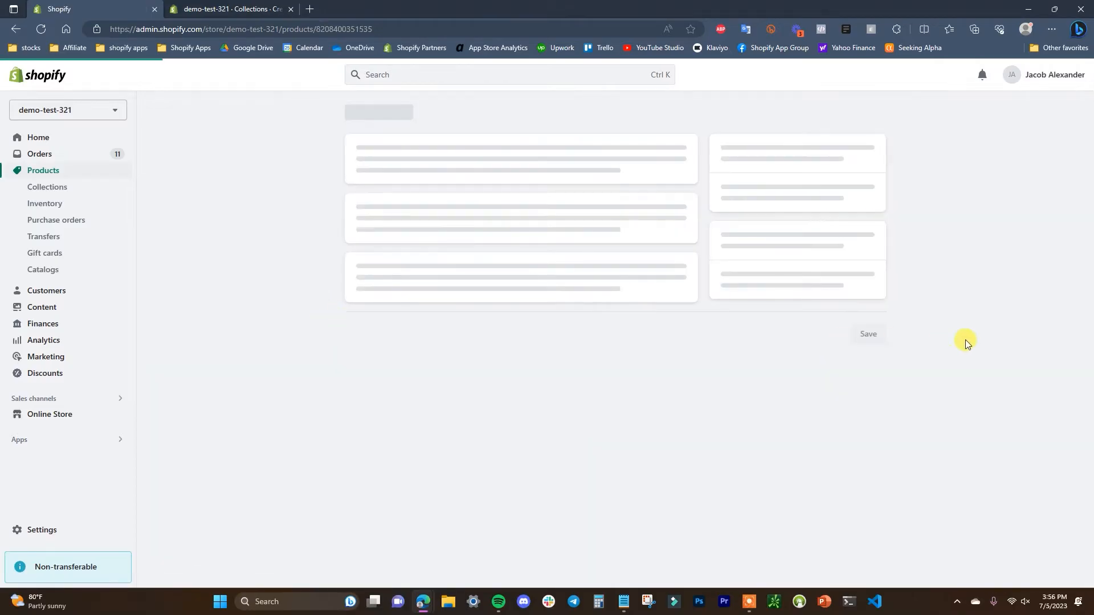
scroll(976, 338, down, 3)
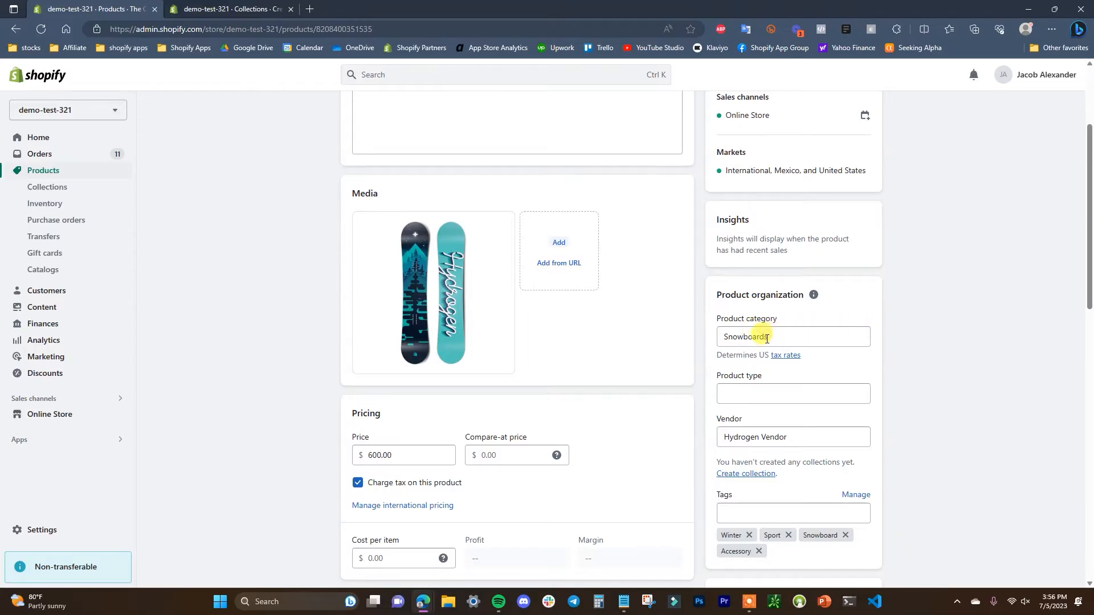
scroll(820, 365, up, 3)
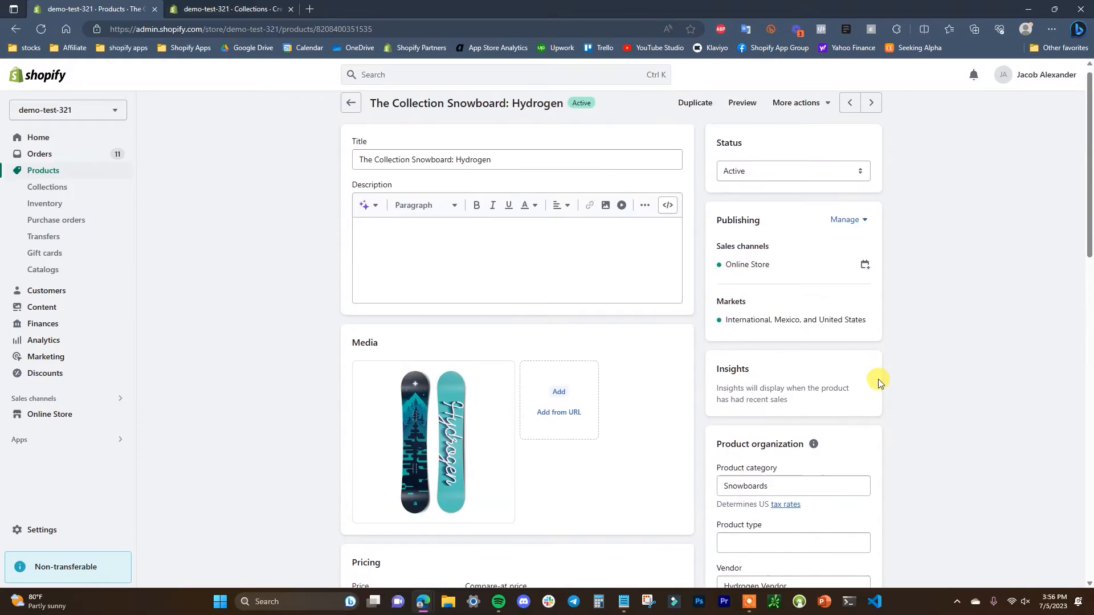
click(352, 114)
scroll(567, 383, down, 2)
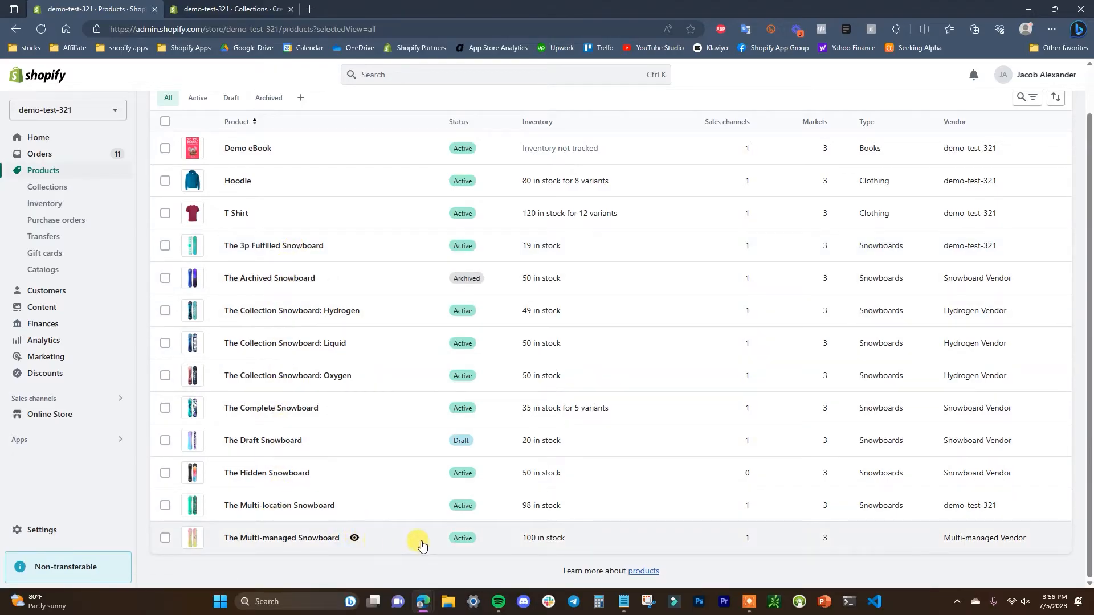
Step: Set the collection's Product category condition to equal Snowboards and add another condition row
click(228, 8)
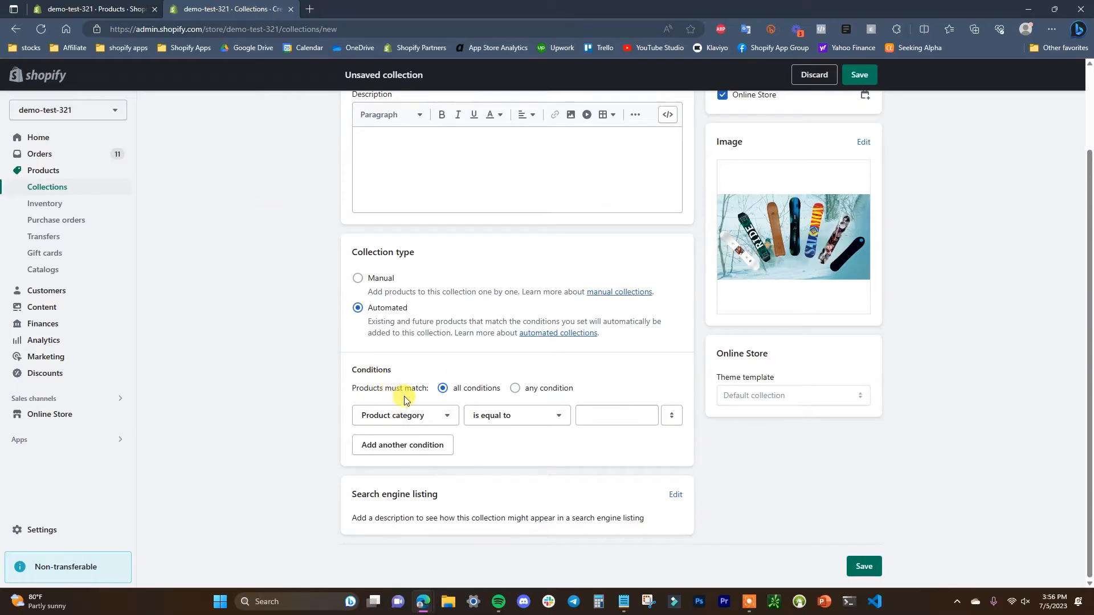
click(599, 417)
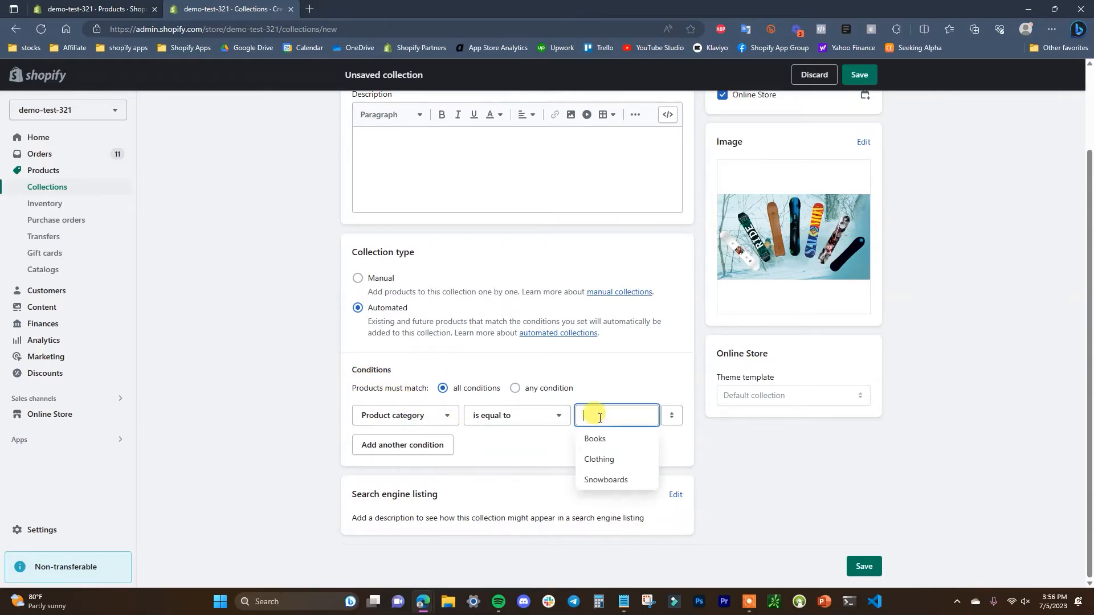
click(624, 483)
click(439, 445)
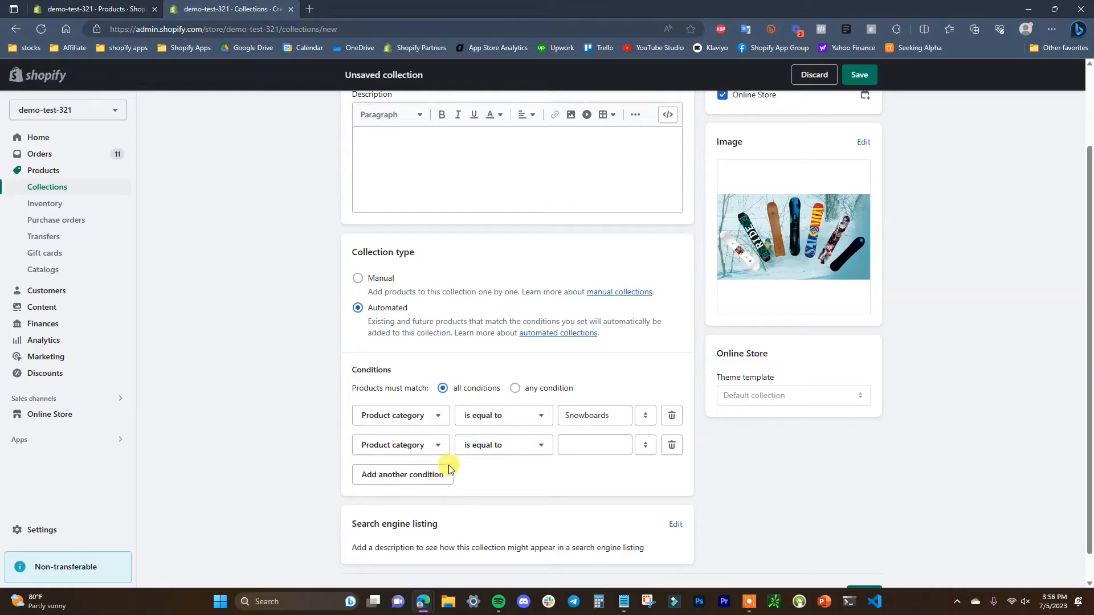
Step: Remove the empty second condition row and save the Snowboards collection
click(672, 447)
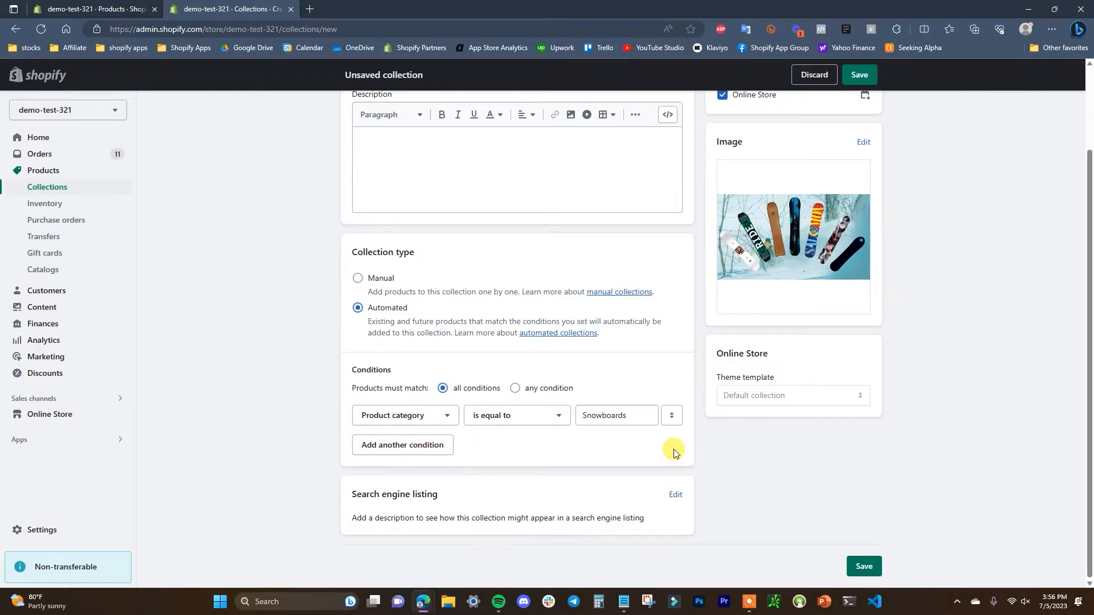
click(870, 573)
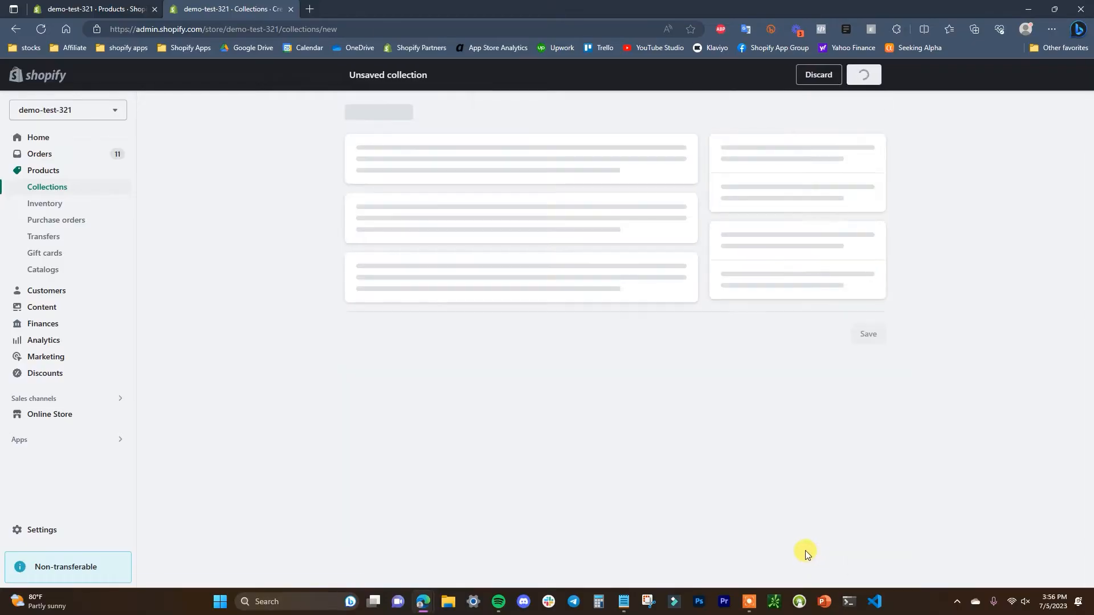
Step: Compare the products gathered in the saved Snowboards collection with the store's full product list
scroll(956, 428, down, 2)
scroll(956, 427, down, 5)
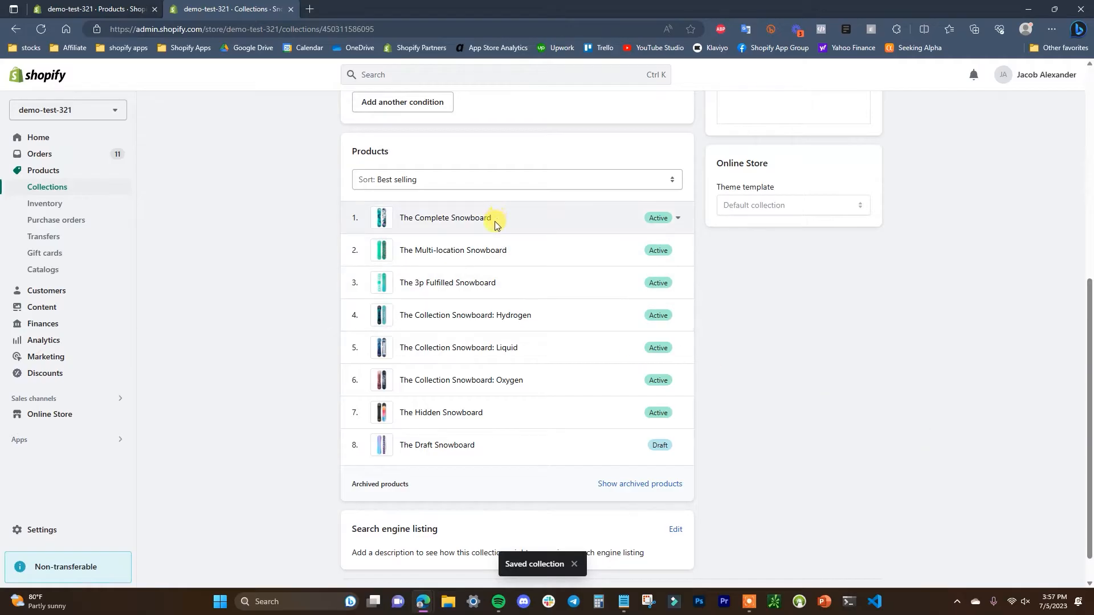
click(131, 8)
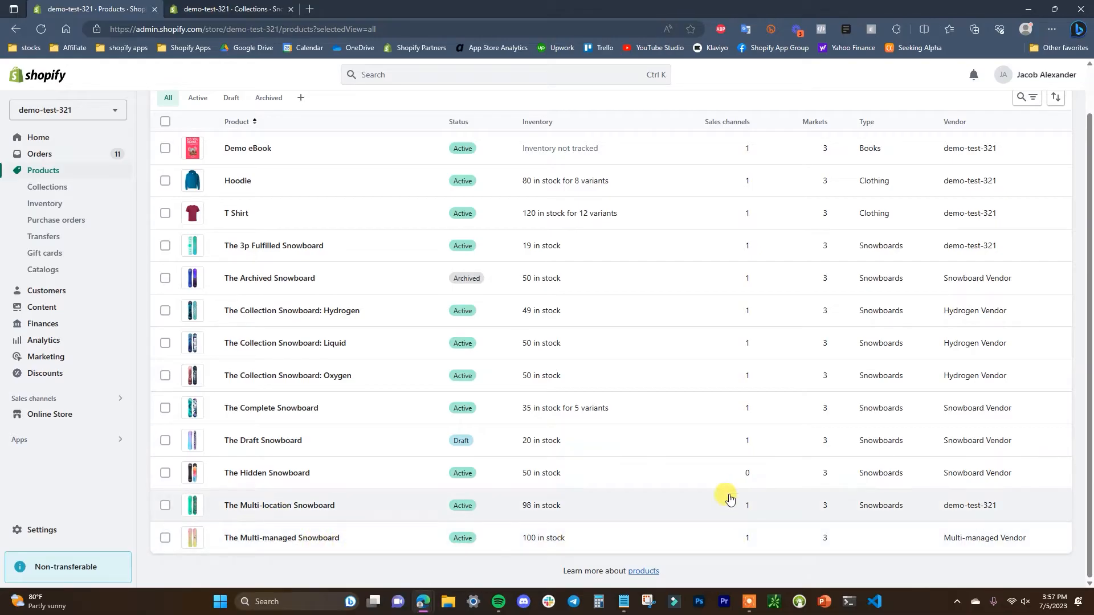
click(251, 8)
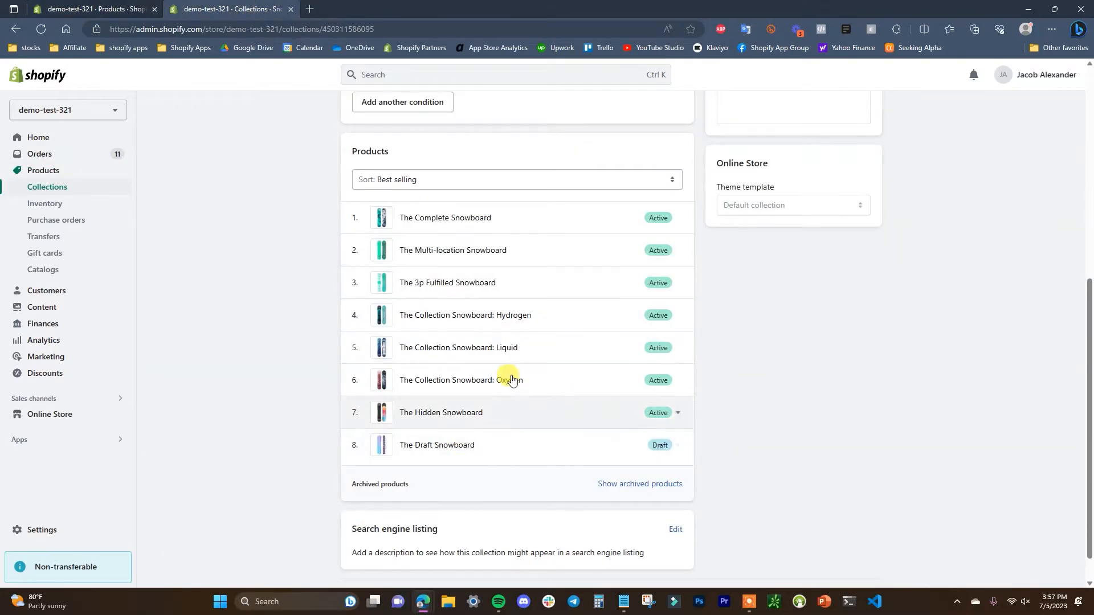
Step: Set The Multi-managed Snowboard's product category to Snowboards, save the product and return to the product list
click(108, 7)
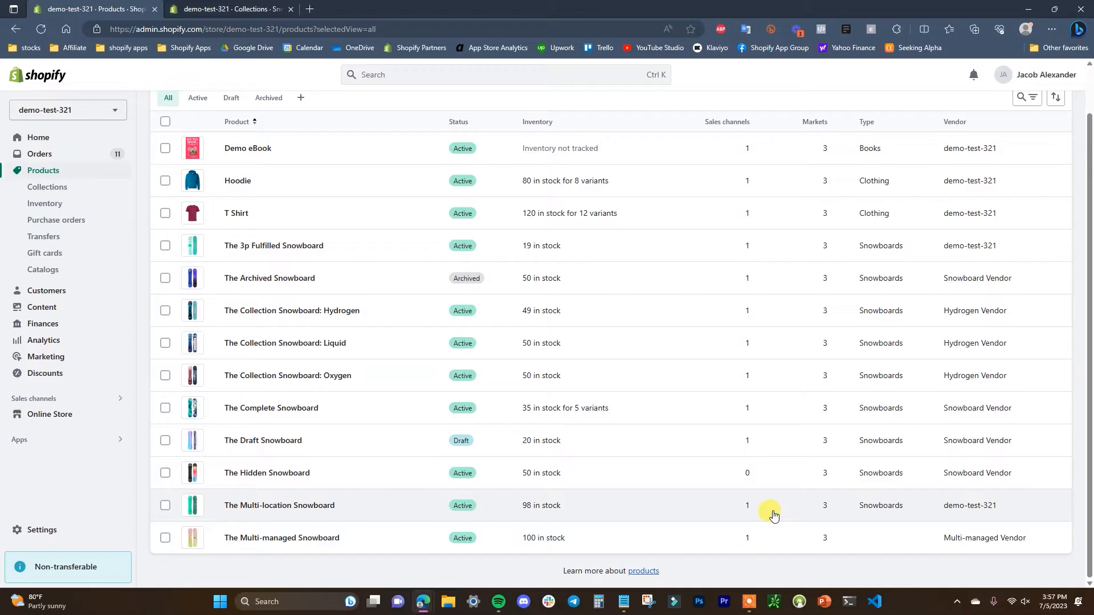
click(326, 538)
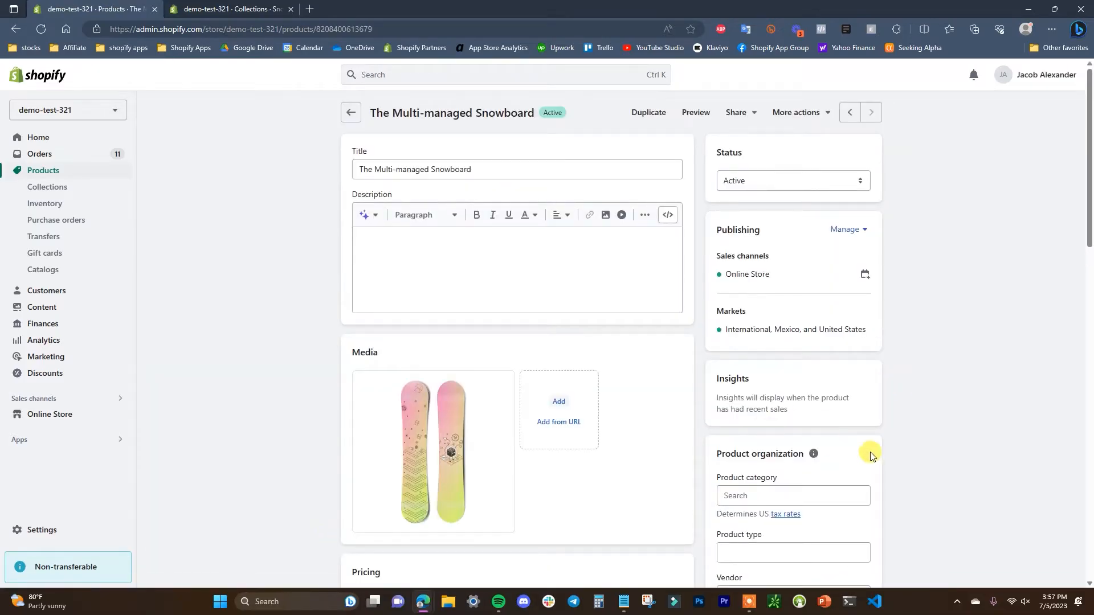
scroll(829, 446, down, 1)
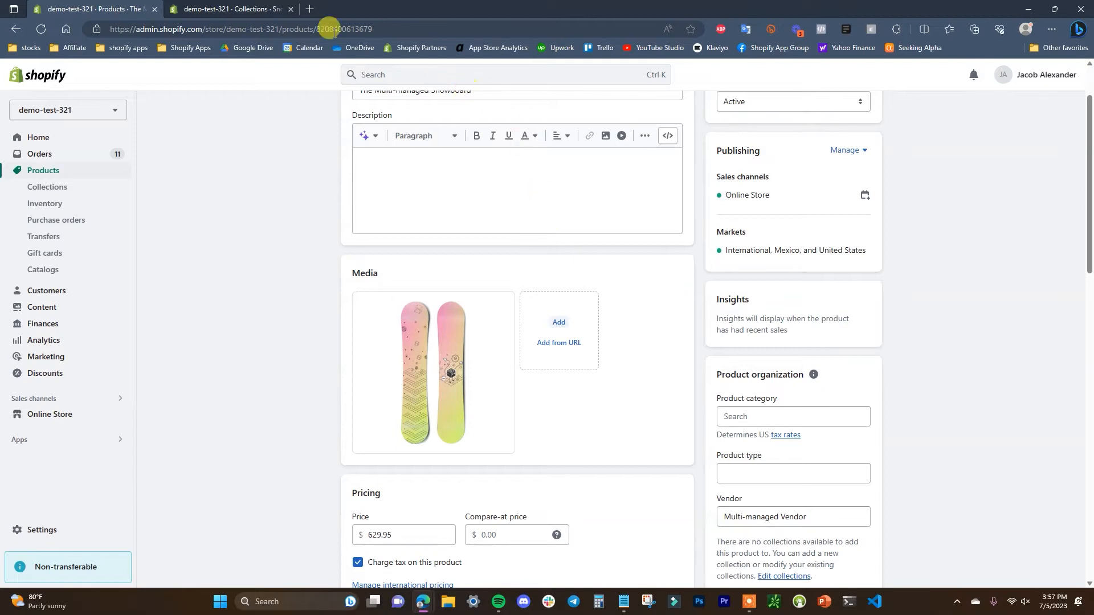
click(251, 9)
click(140, 6)
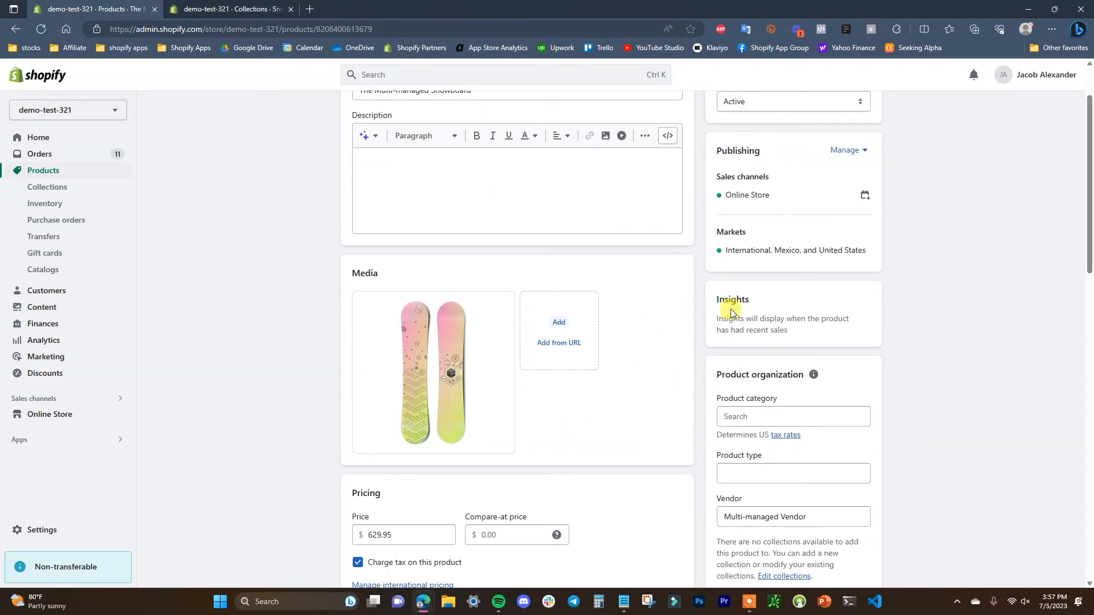
click(808, 418)
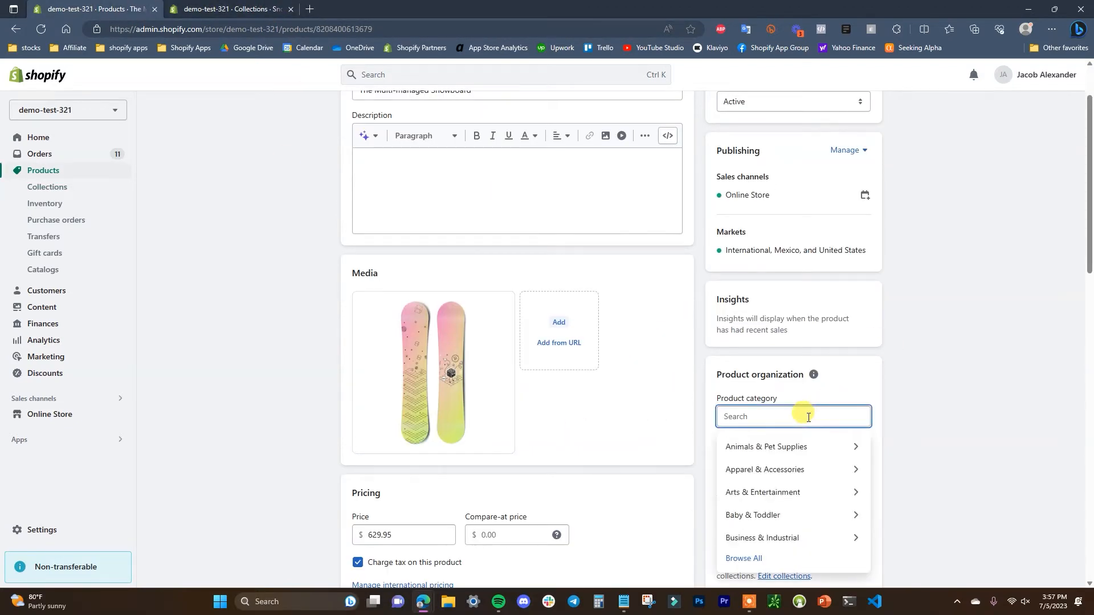
text(Snowboards)
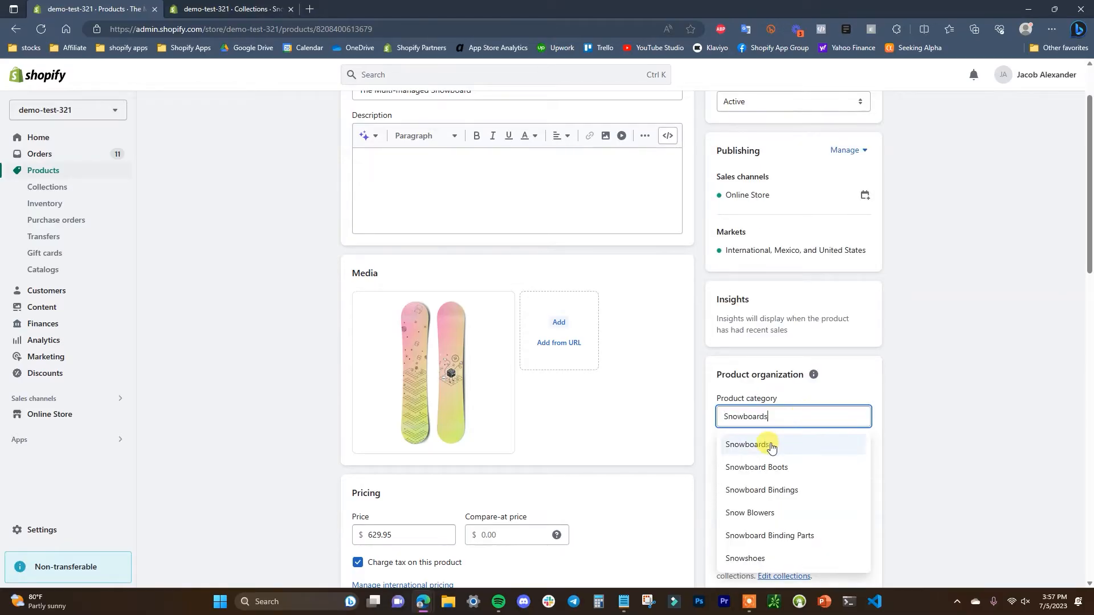
click(771, 447)
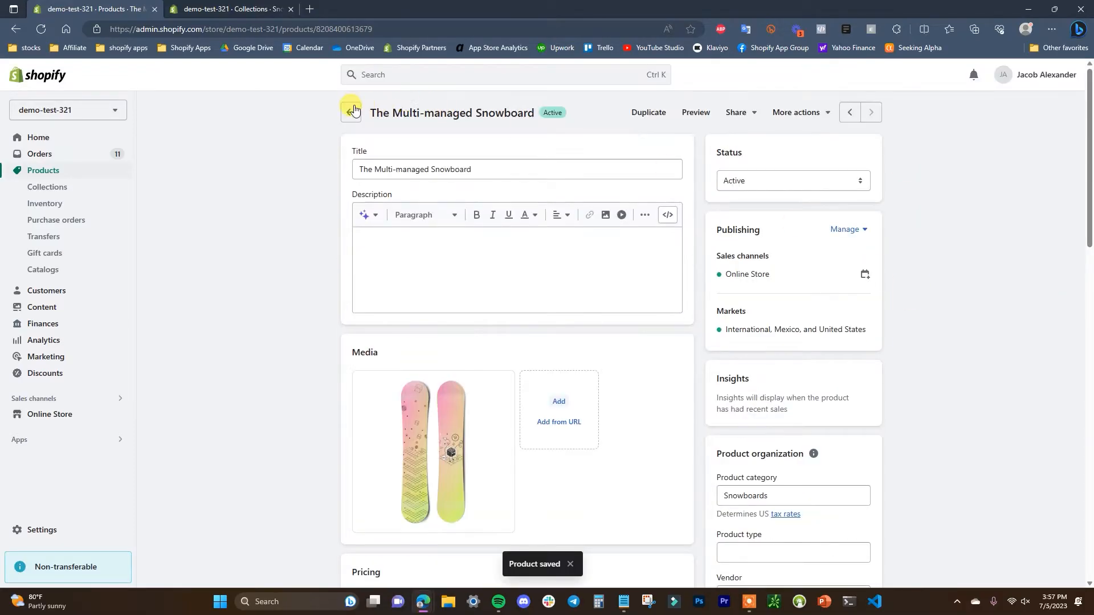
click(352, 112)
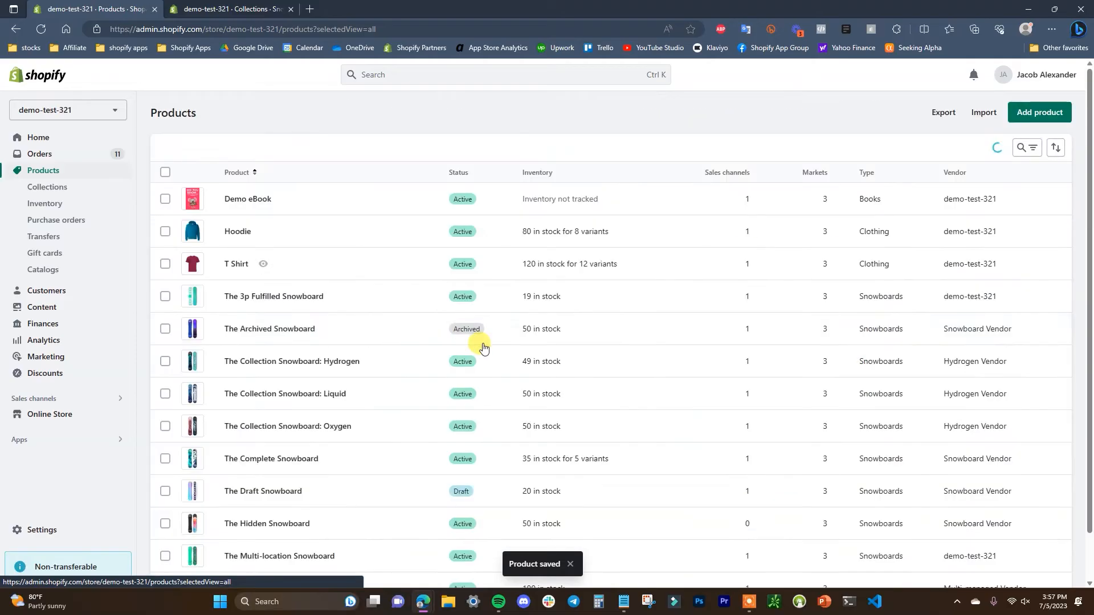
scroll(536, 382, down, 1)
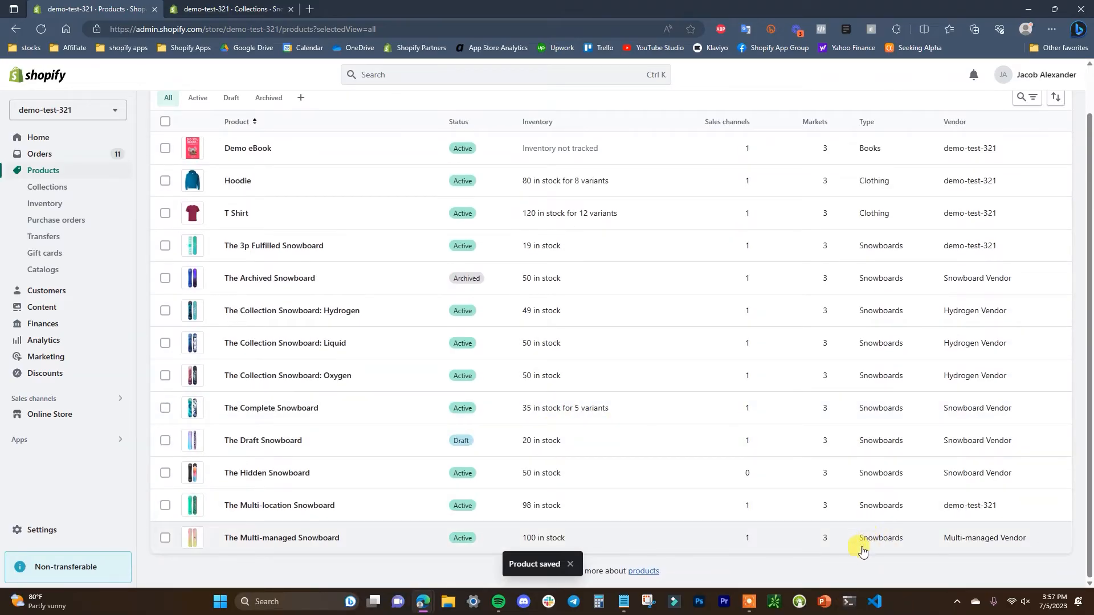
Step: Check the Snowboards collection's product list for The Multi-managed Snowboard and review the collection's condition
key(ctrl+Tab)
scroll(330, 314, down, 6)
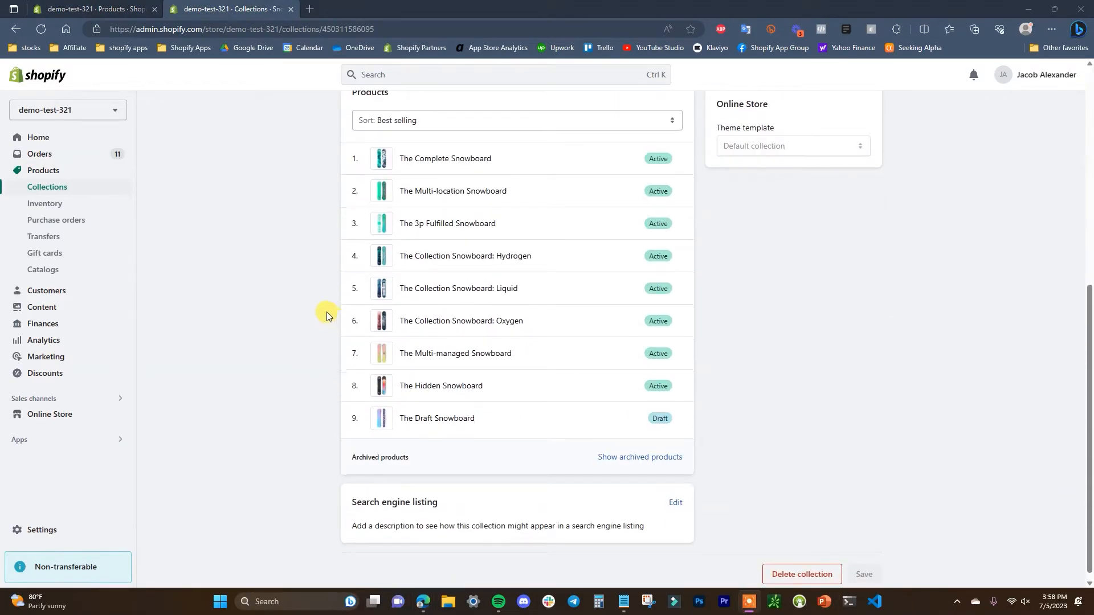
scroll(326, 312, up, 1)
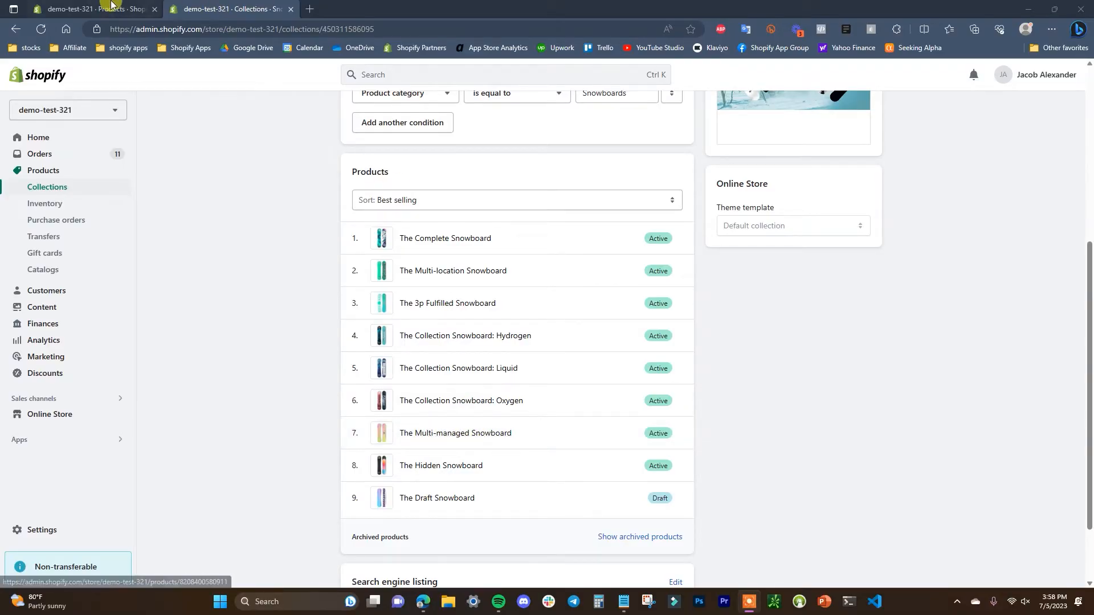
key(ctrl+shift+Tab)
key(ctrl+Tab)
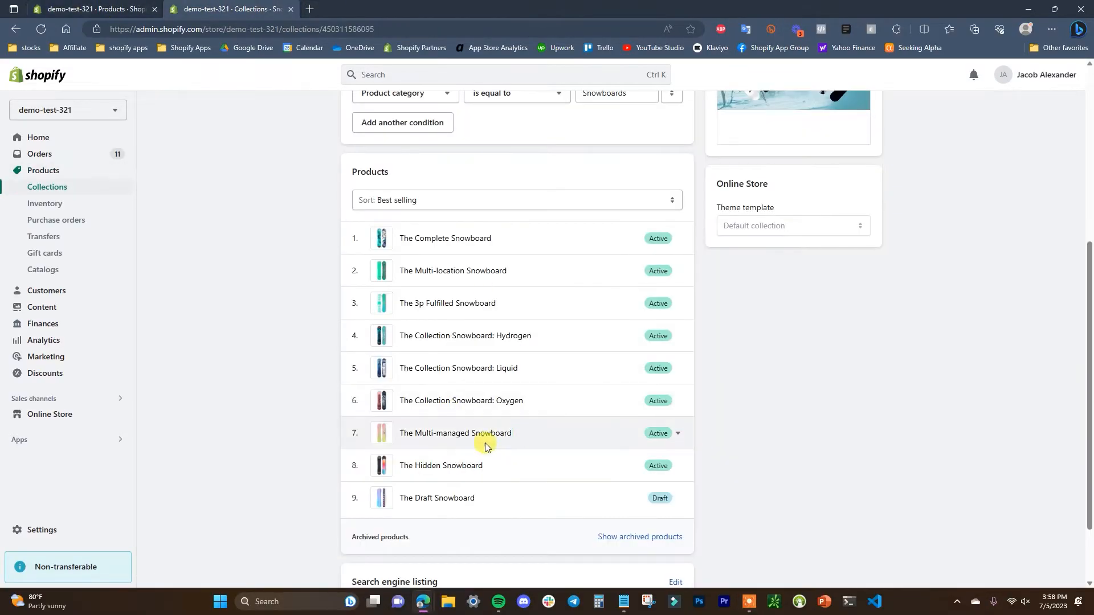
scroll(599, 453, up, 1)
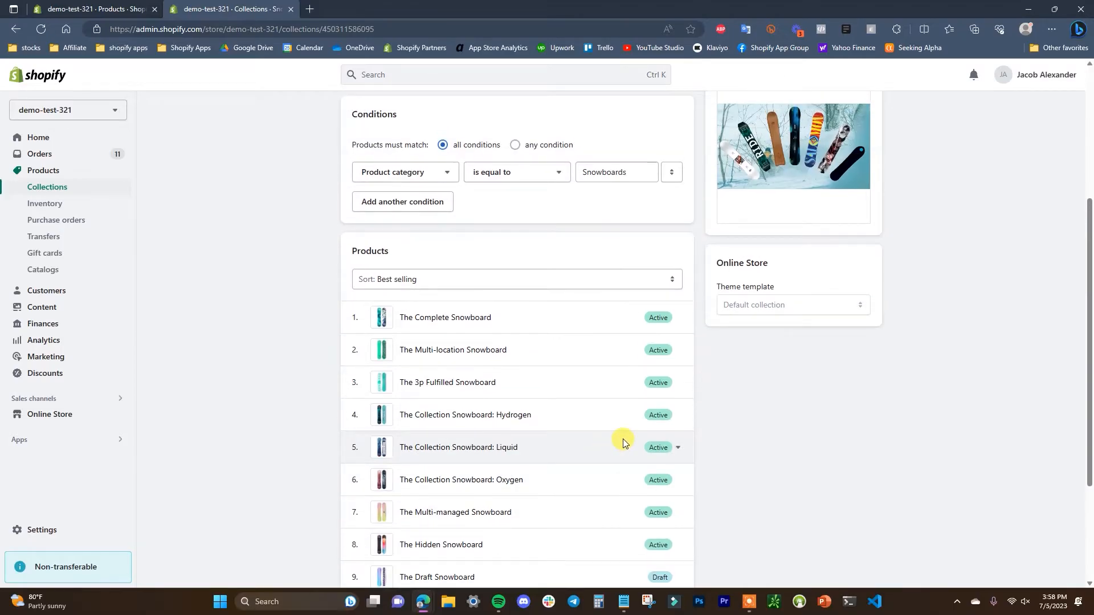
scroll(623, 443, up, 1)
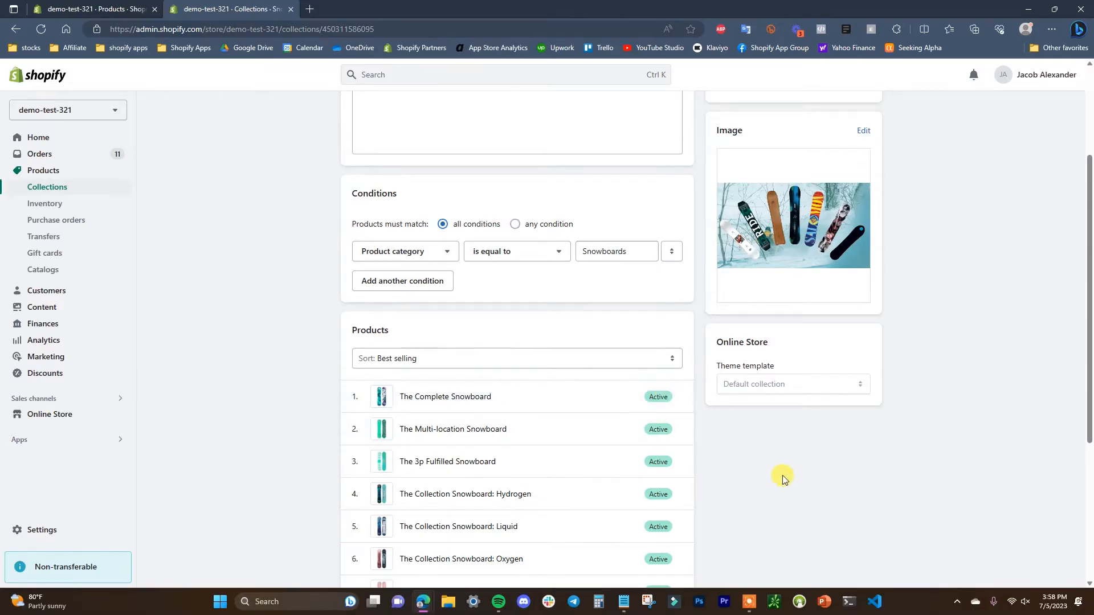
scroll(781, 476, up, 2)
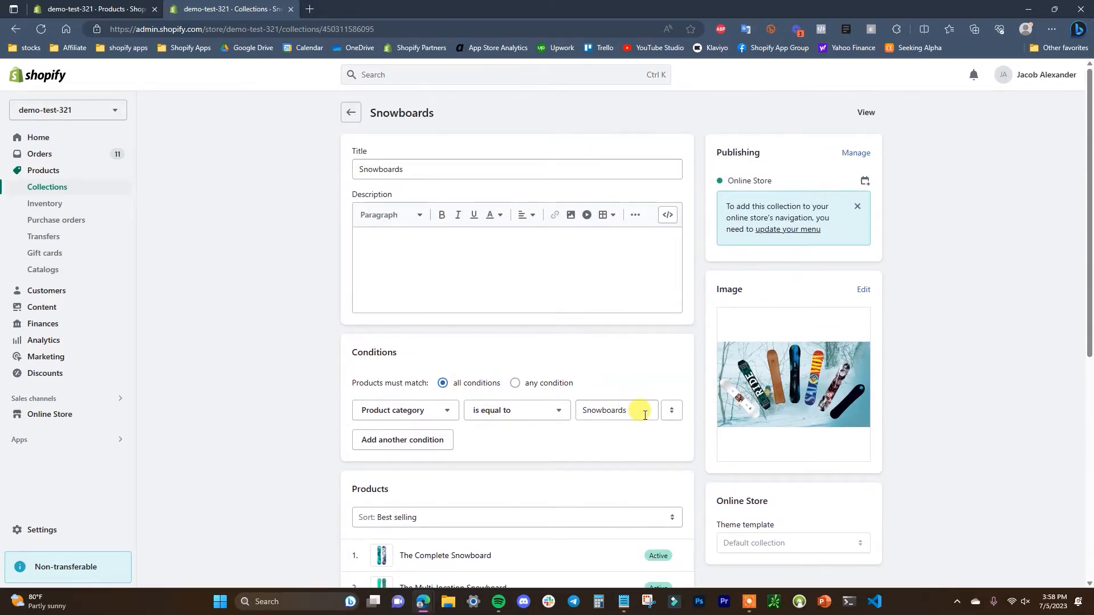
Step: Start a new automated collection titled Clothing with its condition based on Product tag
click(352, 113)
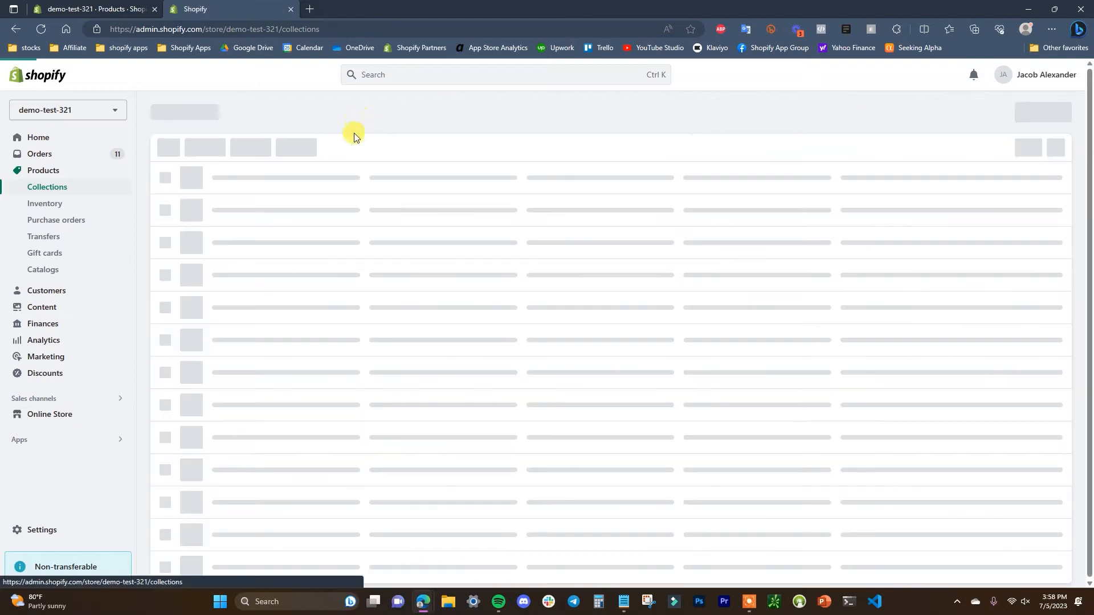
click(1024, 114)
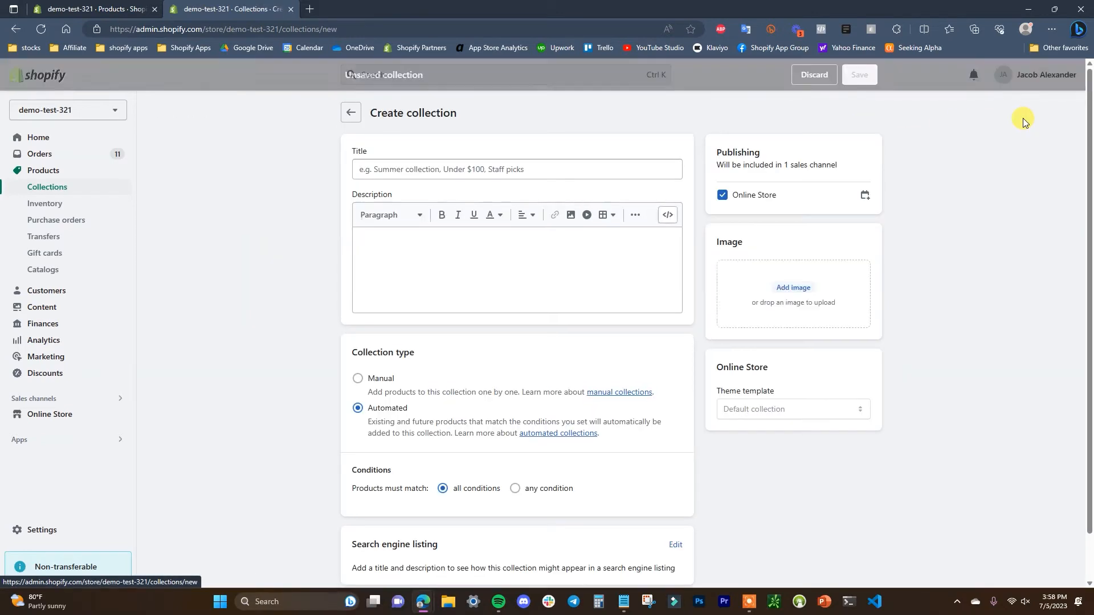
click(540, 166)
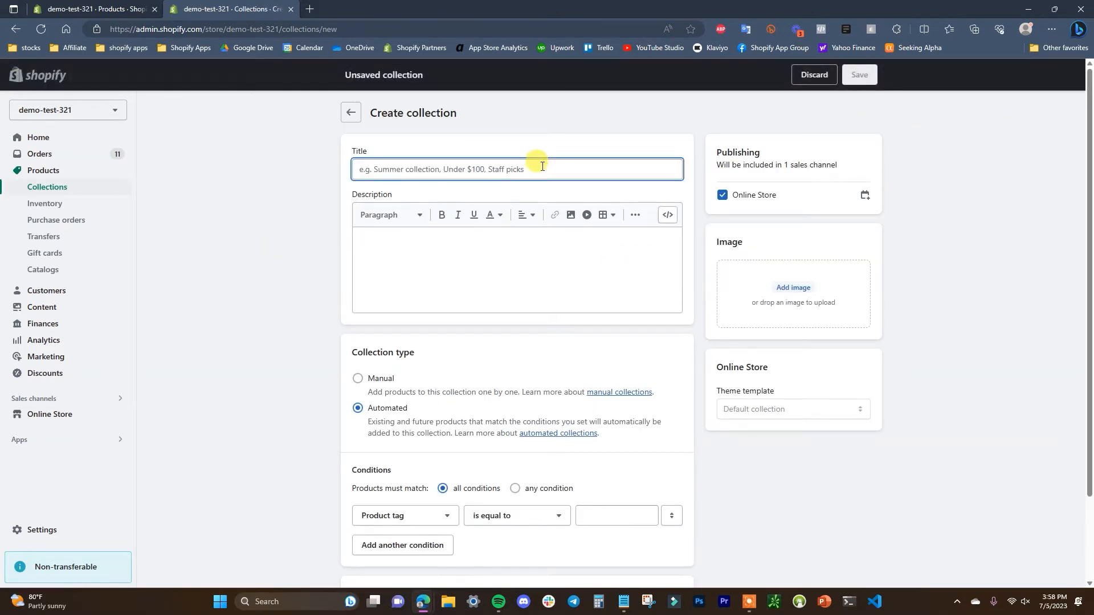
text(Clothing)
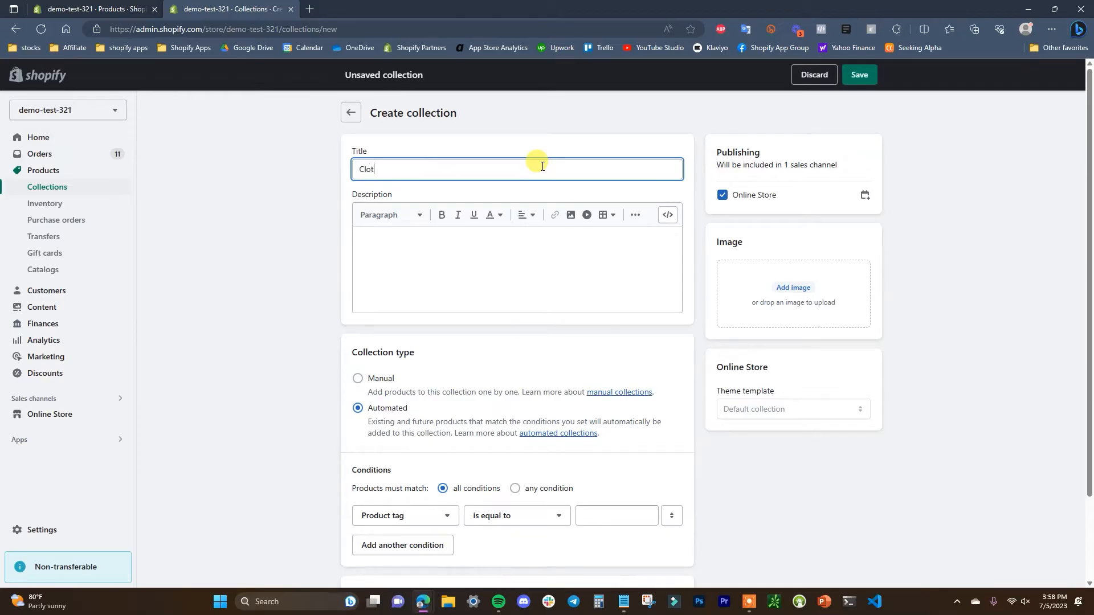
scroll(526, 269, down, 2)
click(441, 436)
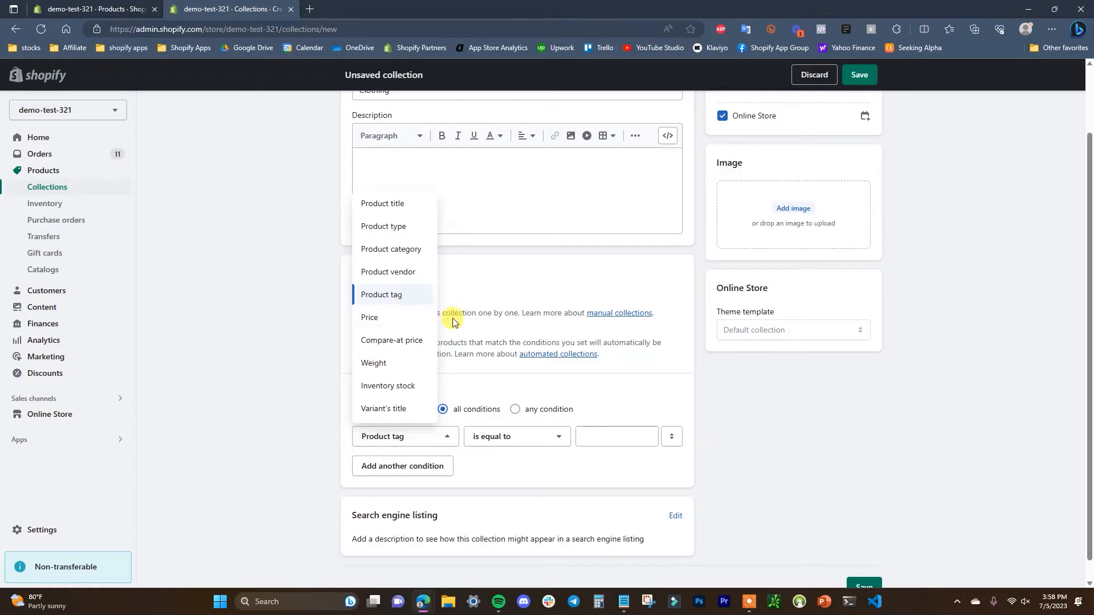
click(400, 296)
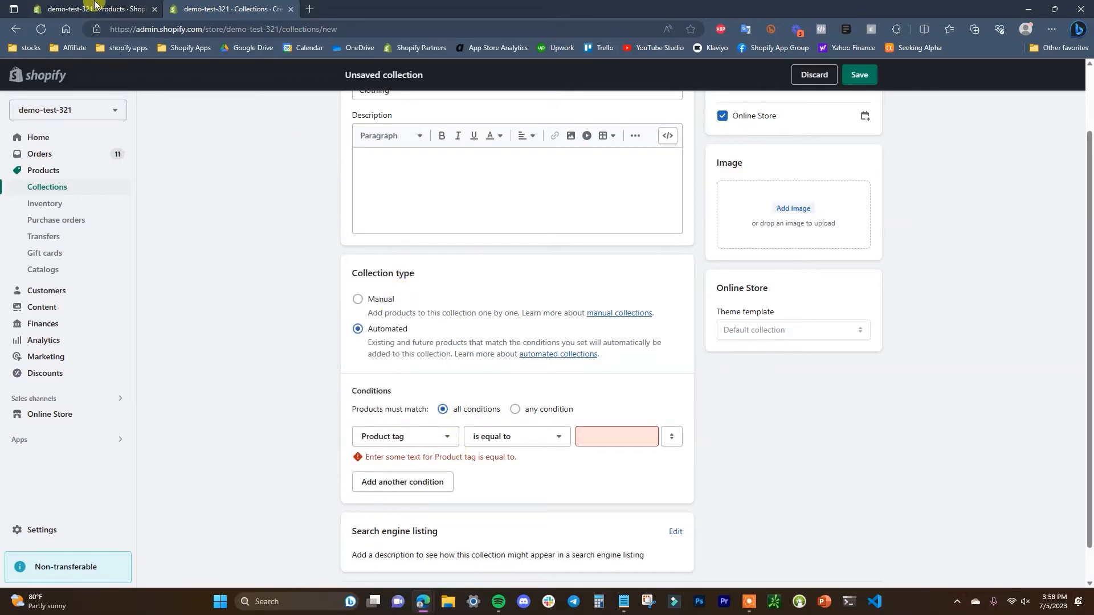
Step: Add the existing tag apparel to the Hoodie product, save it and return to the product list
click(94, 8)
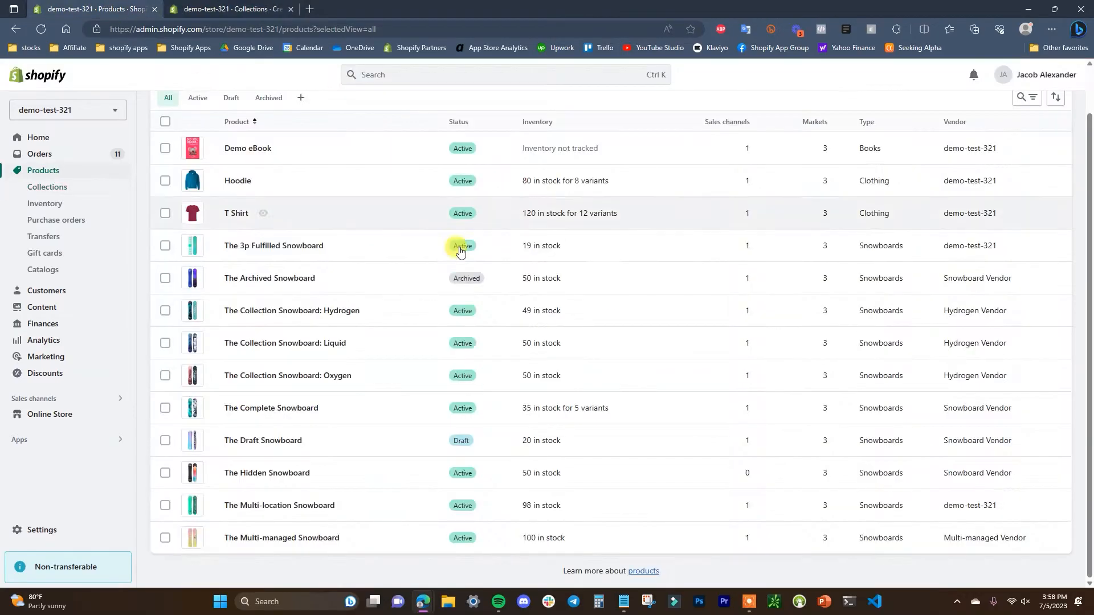
click(234, 181)
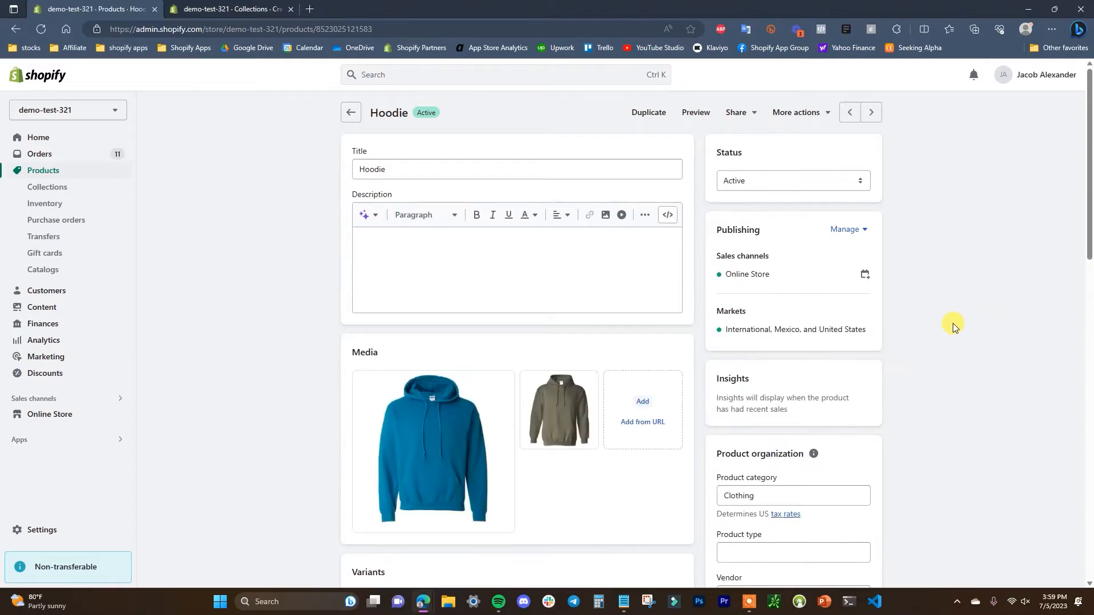
scroll(953, 323, down, 3)
scroll(953, 323, down, 3)
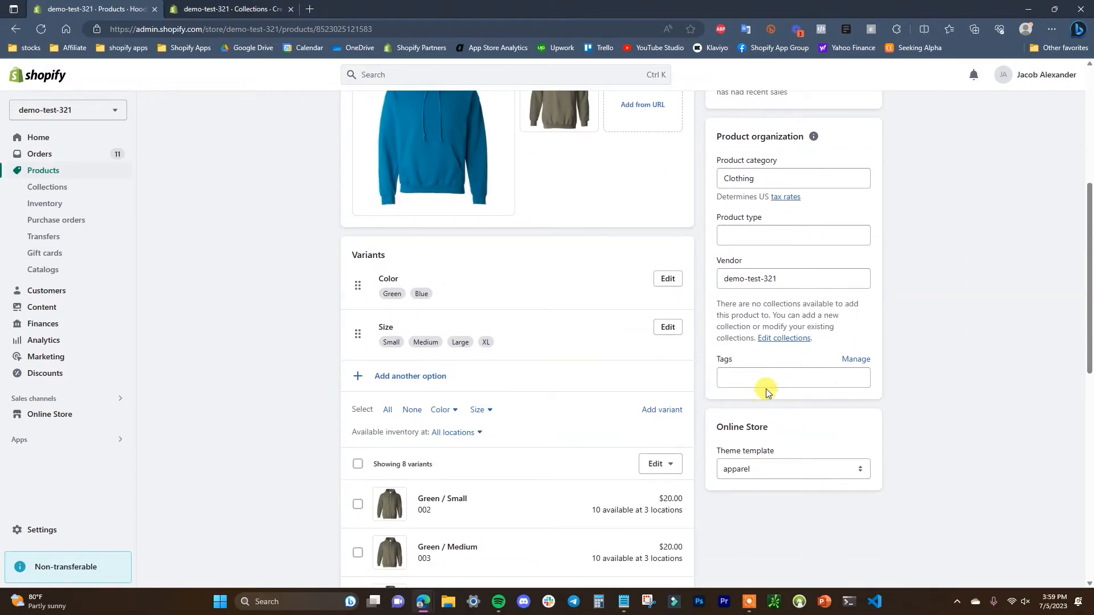
click(782, 373)
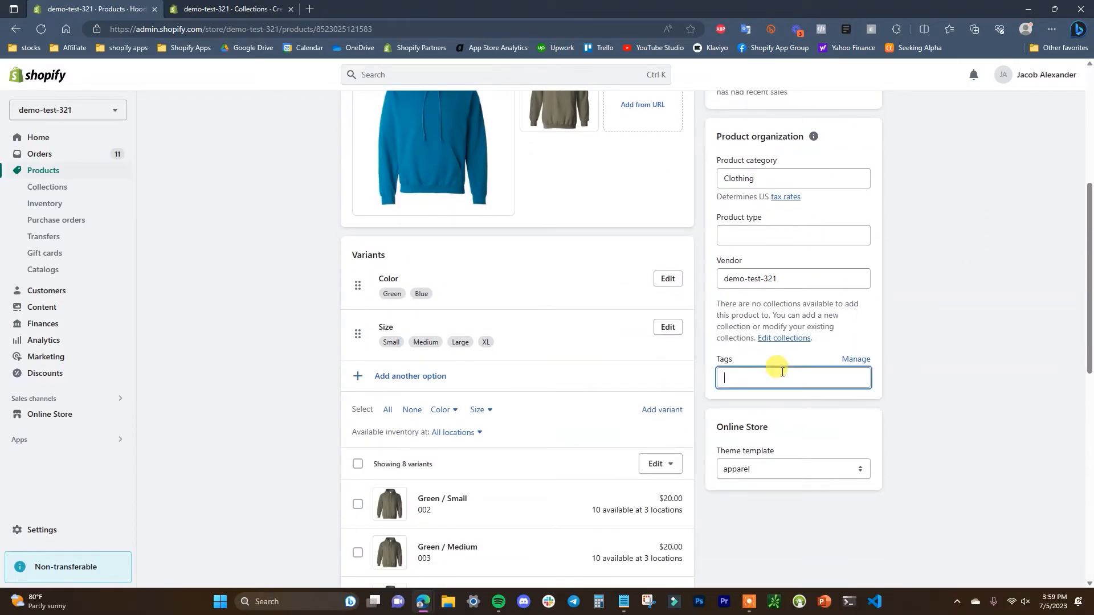
text(apparel)
click(748, 405)
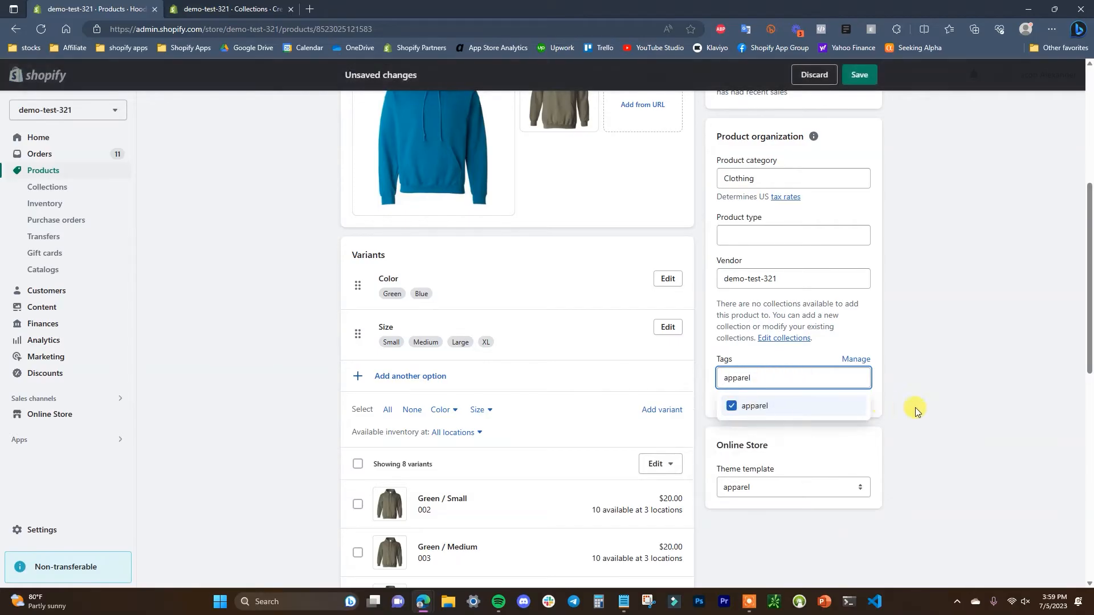
key(ctrl+s)
click(353, 114)
Step: Check the tags on the T Shirt product and return to the unsaved Clothing collection
click(234, 272)
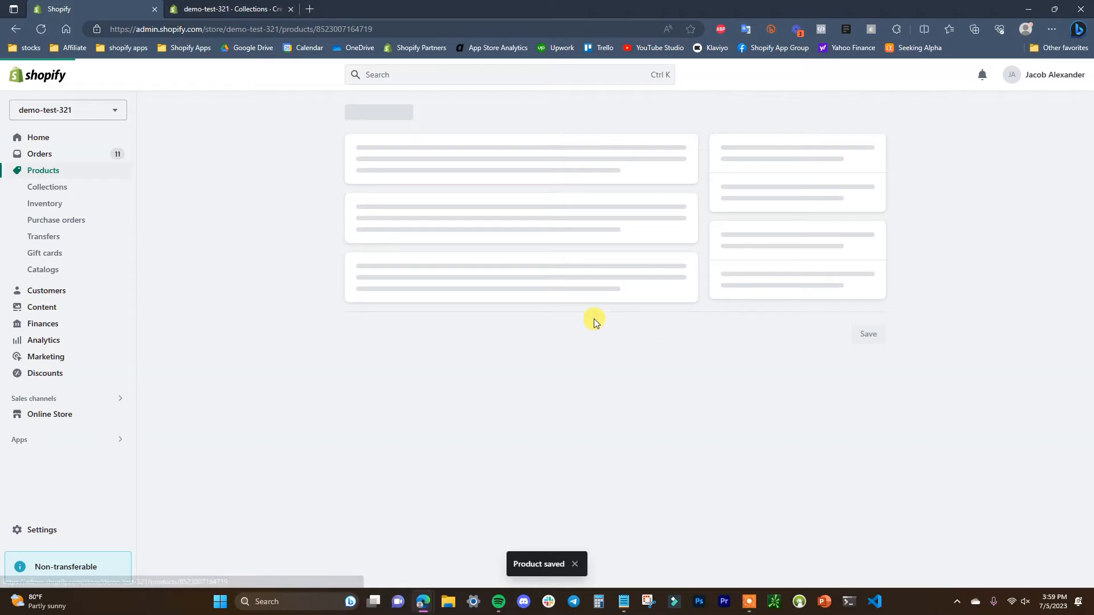
scroll(939, 400, down, 5)
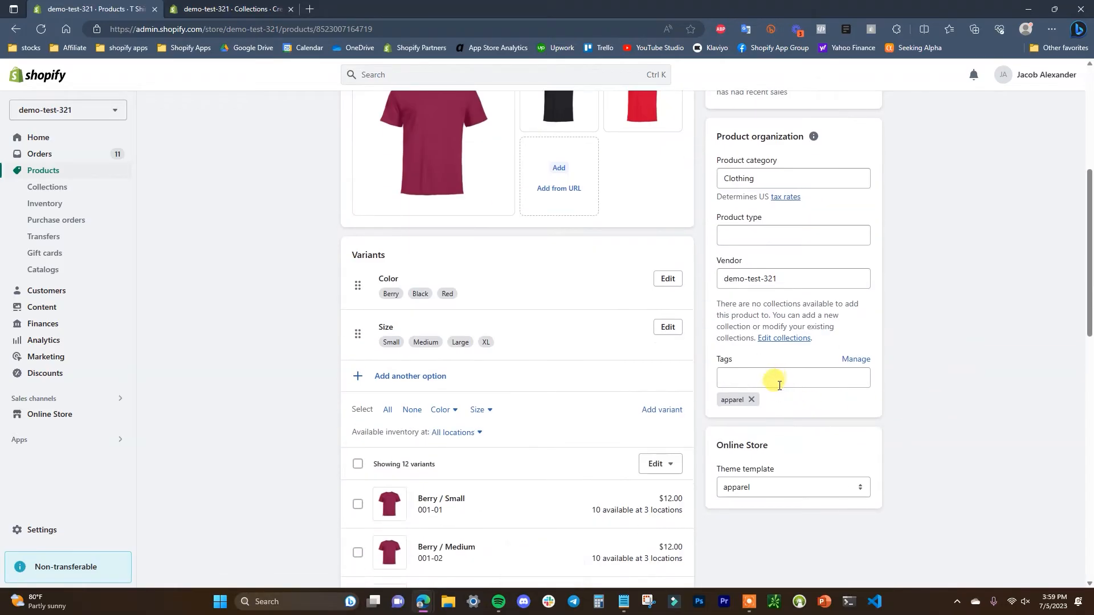
scroll(683, 433, up, 5)
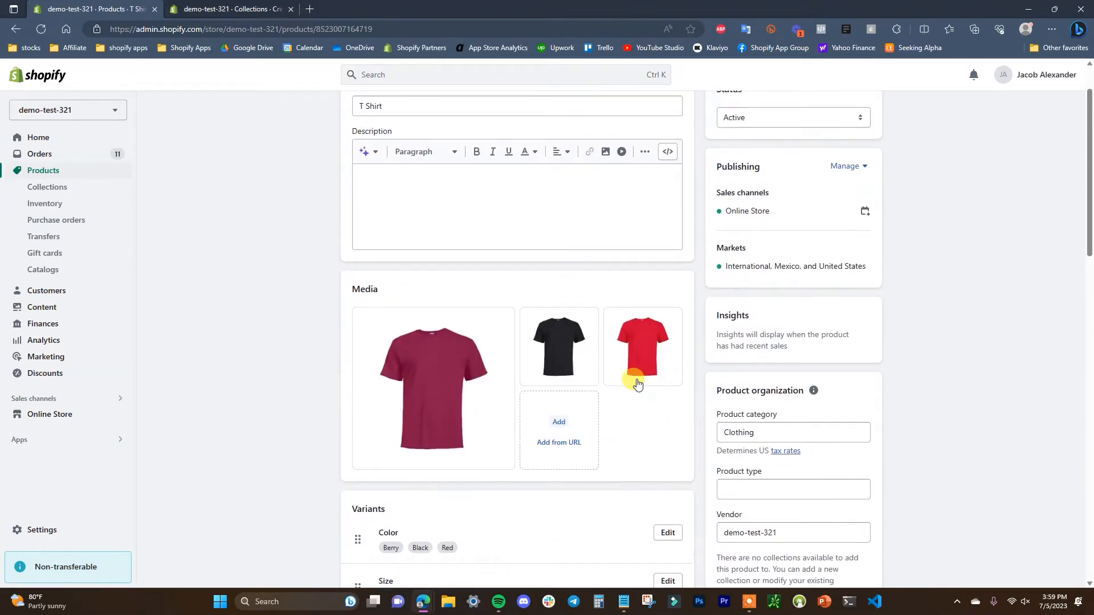
click(268, 8)
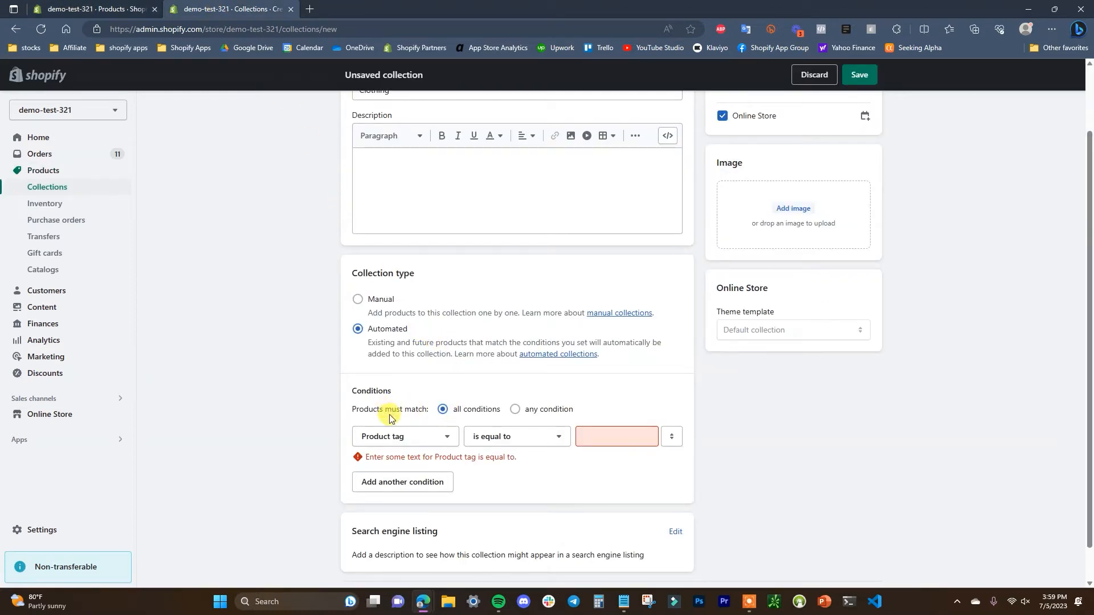
Step: Set the Clothing collection's product tag condition to apparel, add a clothing store photo as its image and save the collection
click(614, 435)
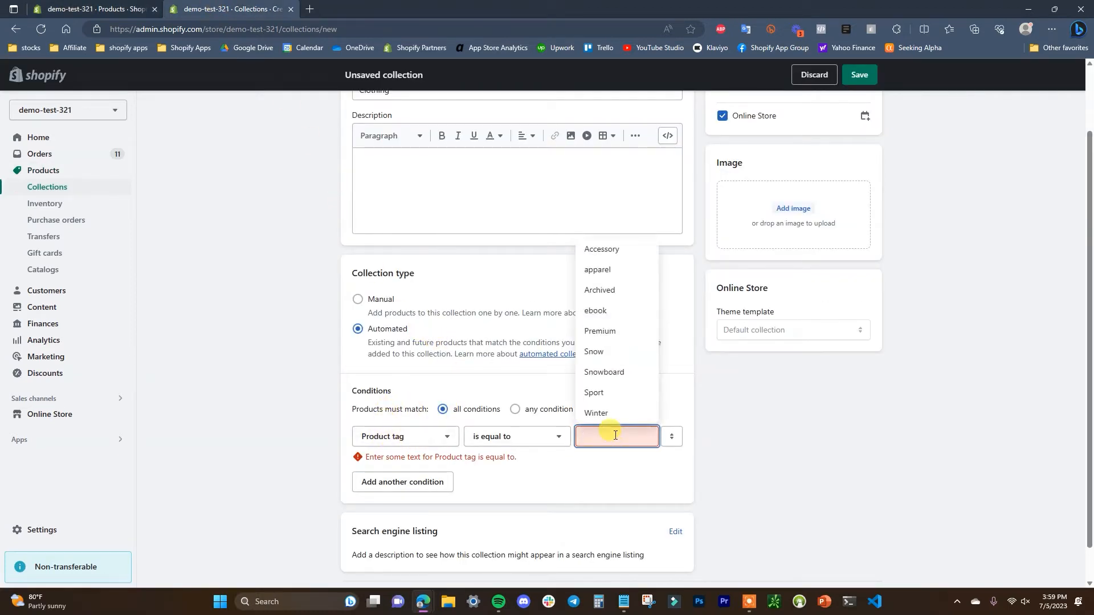
click(617, 269)
scroll(684, 391, down, 1)
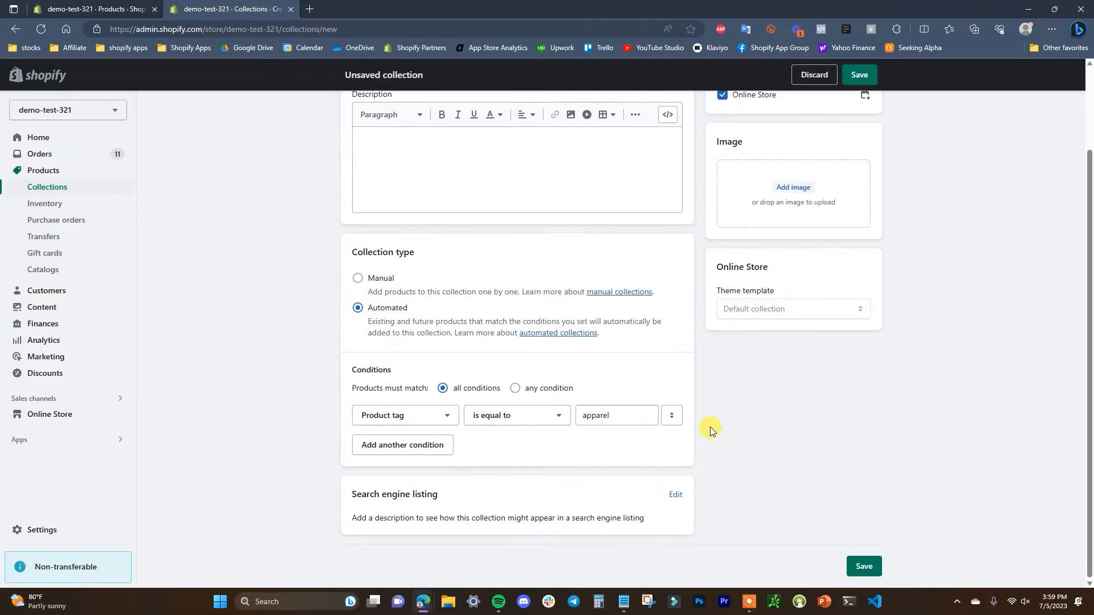
scroll(778, 279, up, 1)
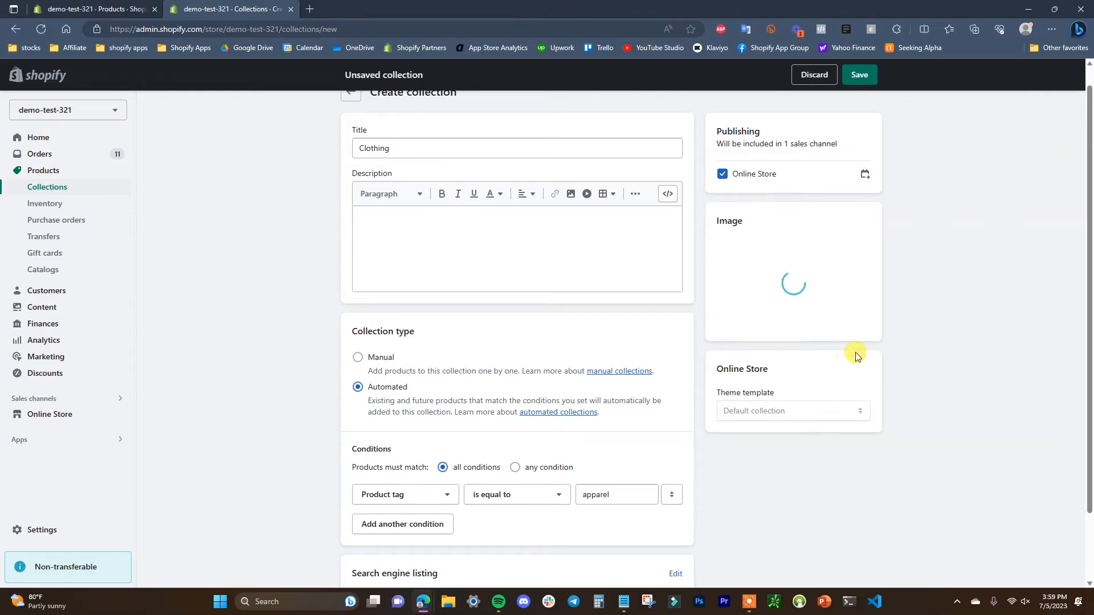
scroll(906, 376, down, 1)
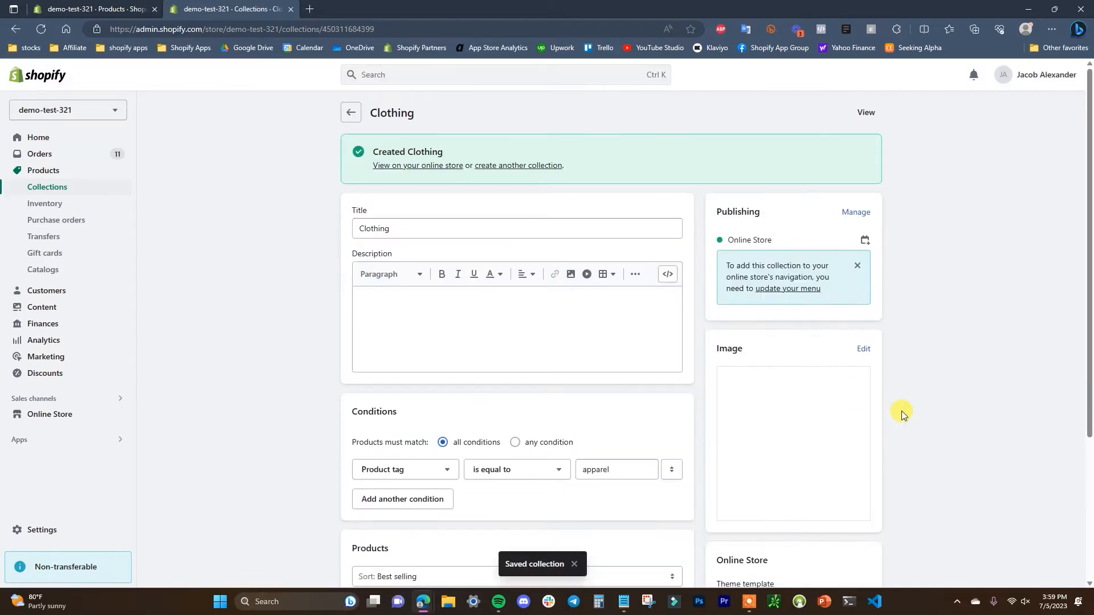
Step: Review the products in the Clothing collection and the condition types available for it
scroll(901, 411, down, 3)
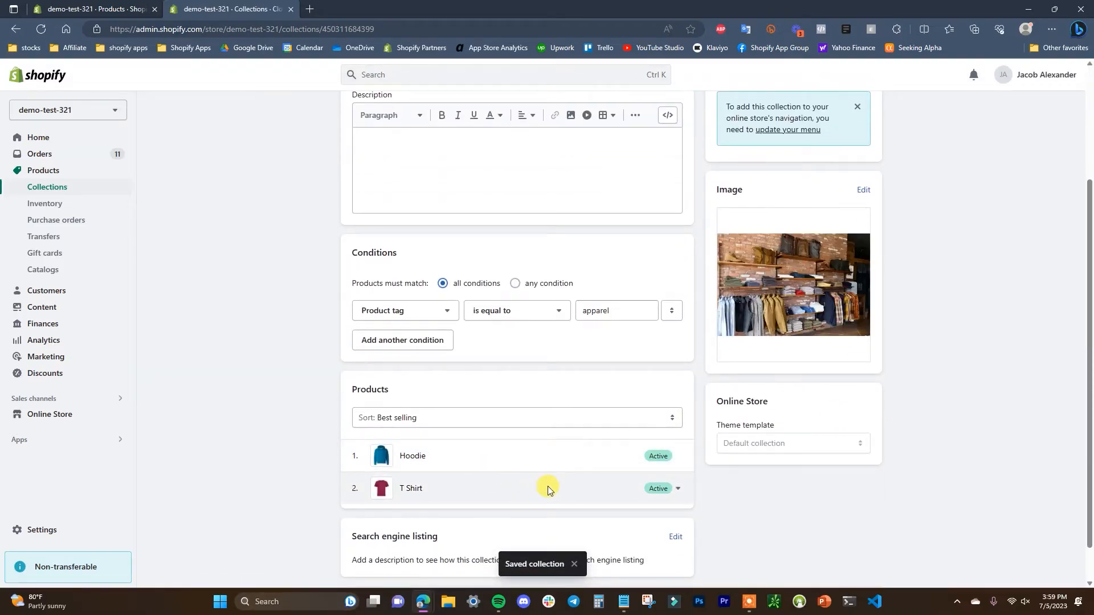
scroll(548, 486, up, 3)
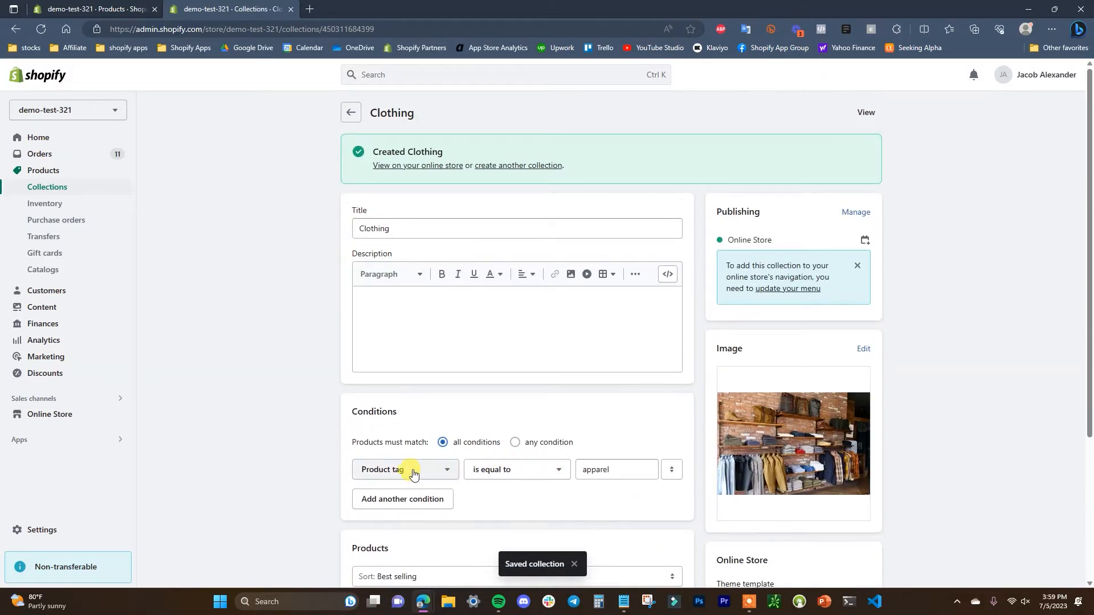
click(433, 478)
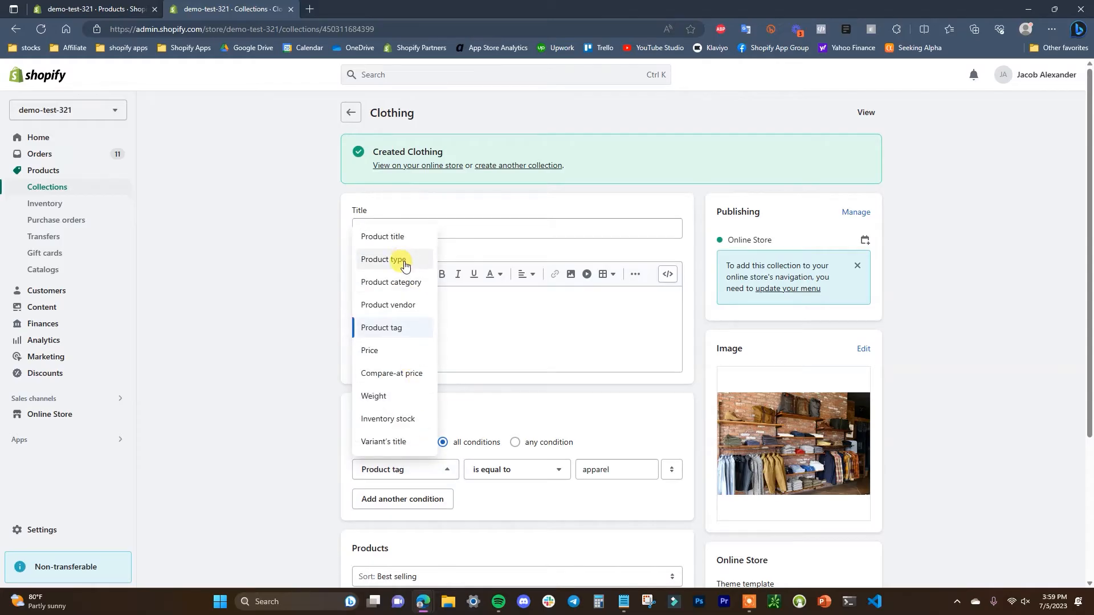
click(293, 381)
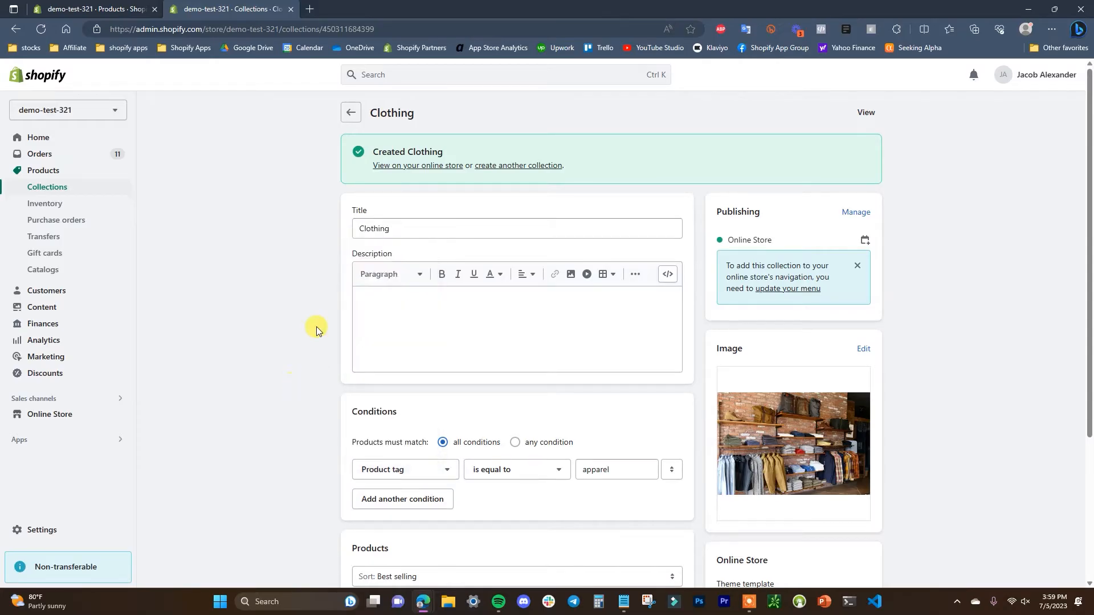
Step: Create another collection titled ebooks with the Manual collection type and save it
click(517, 165)
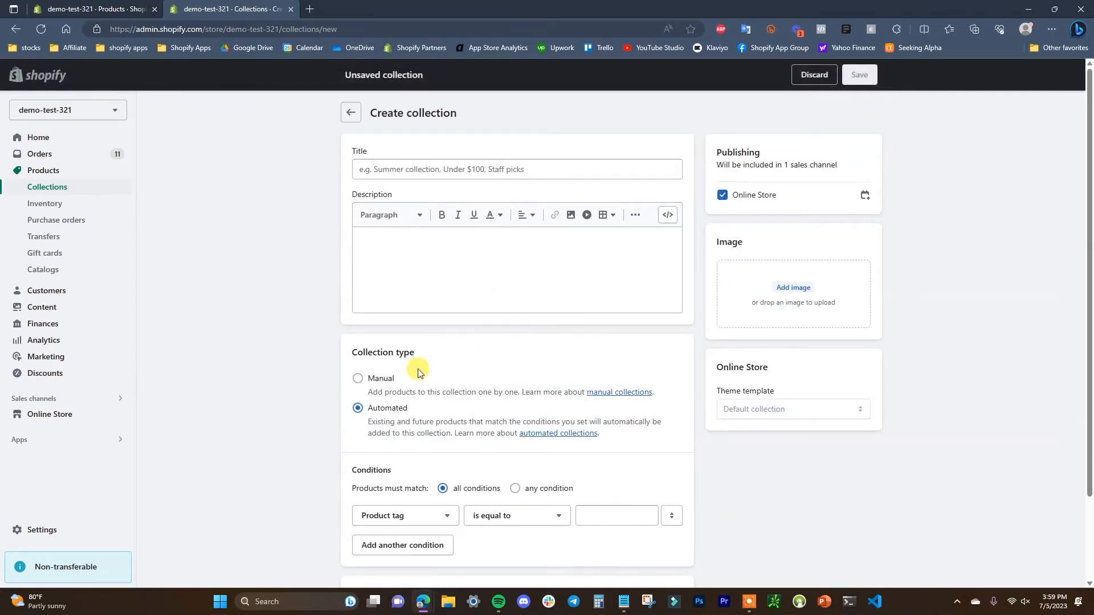
click(388, 380)
click(472, 178)
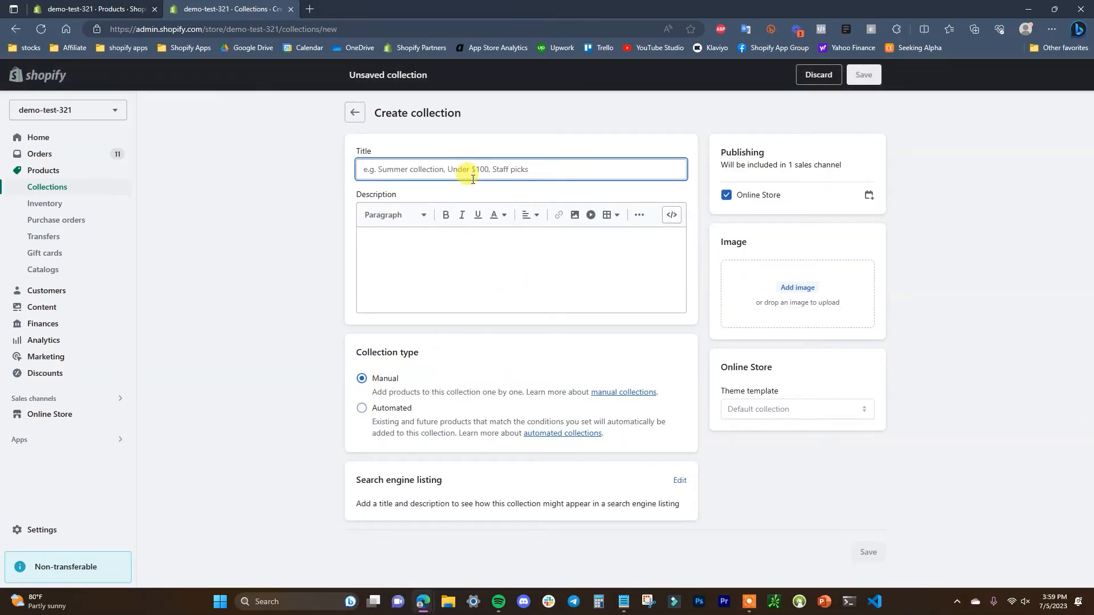
text(ebooks)
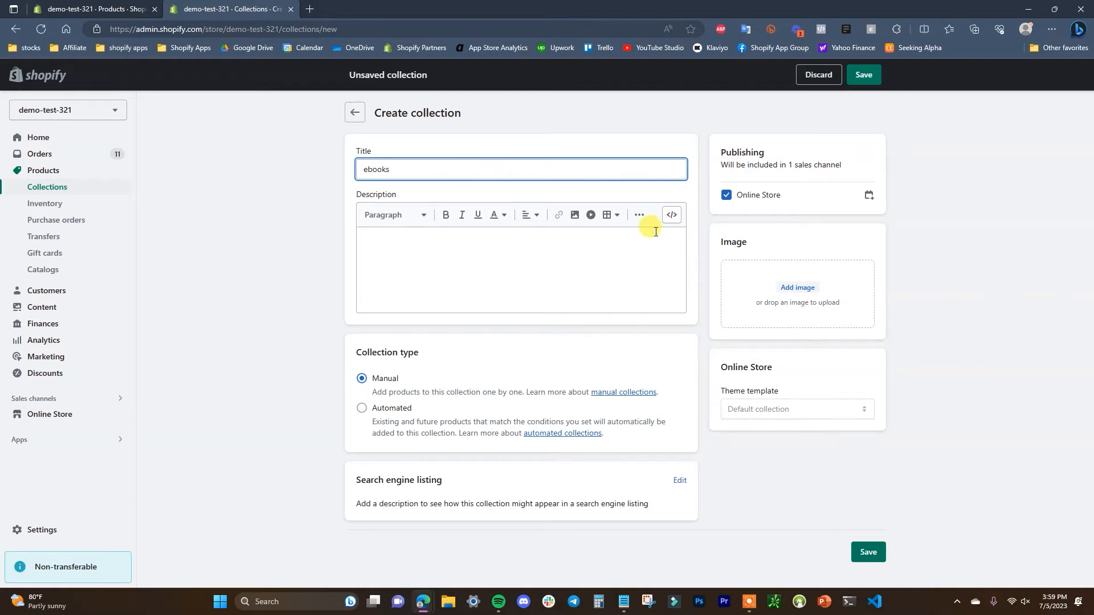
click(853, 545)
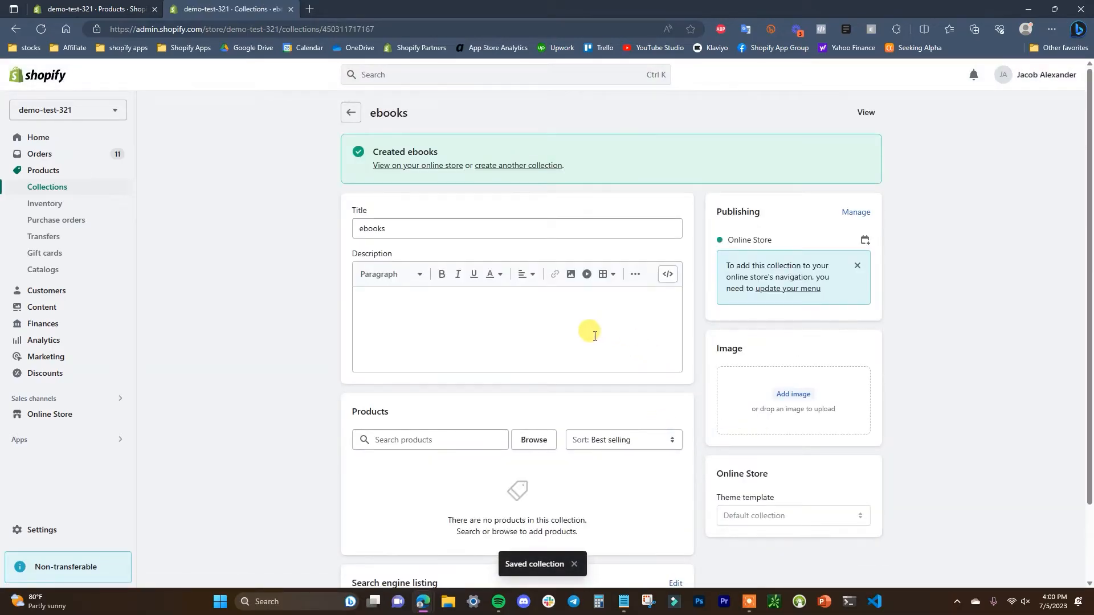
Step: Add the Demo eBook product to the ebooks collection
scroll(591, 332, down, 2)
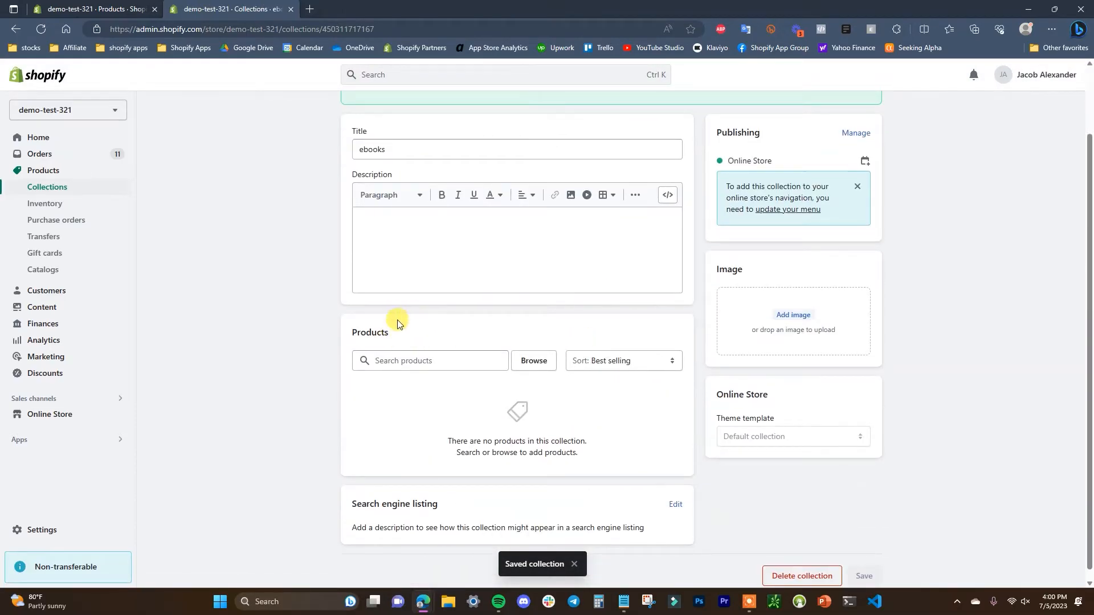
click(535, 365)
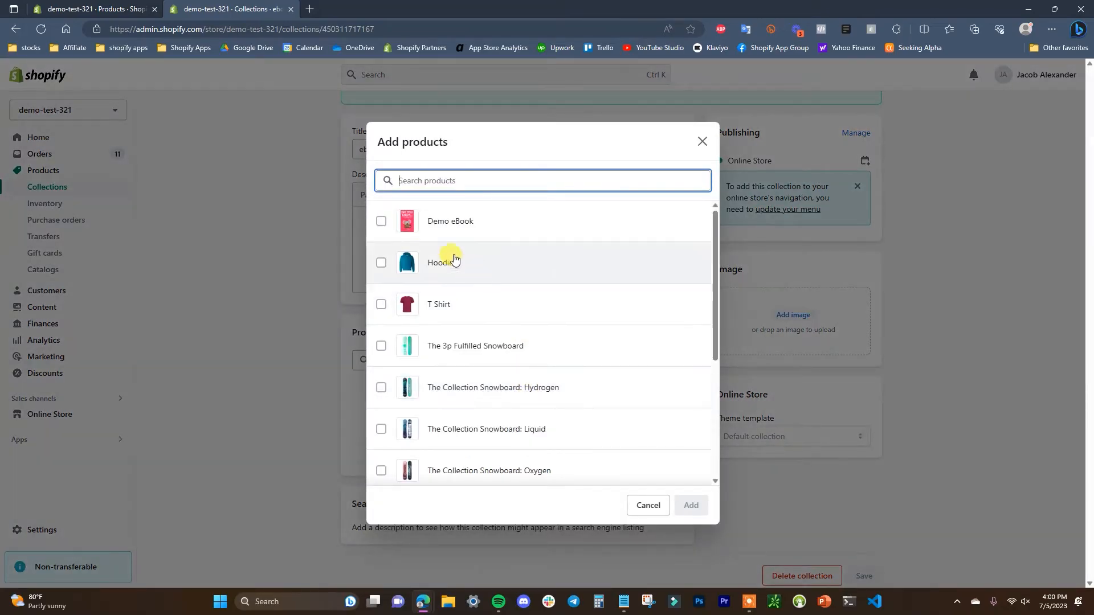
click(381, 221)
click(691, 505)
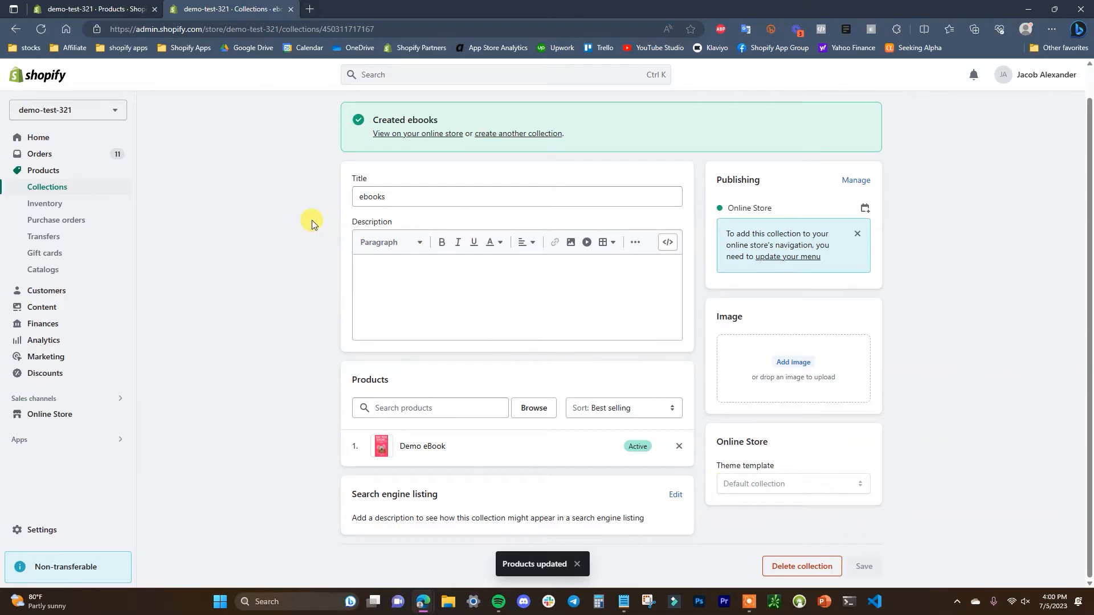
Step: Open the Snowboards collection from the list of collections and view its page on the online store
click(110, 191)
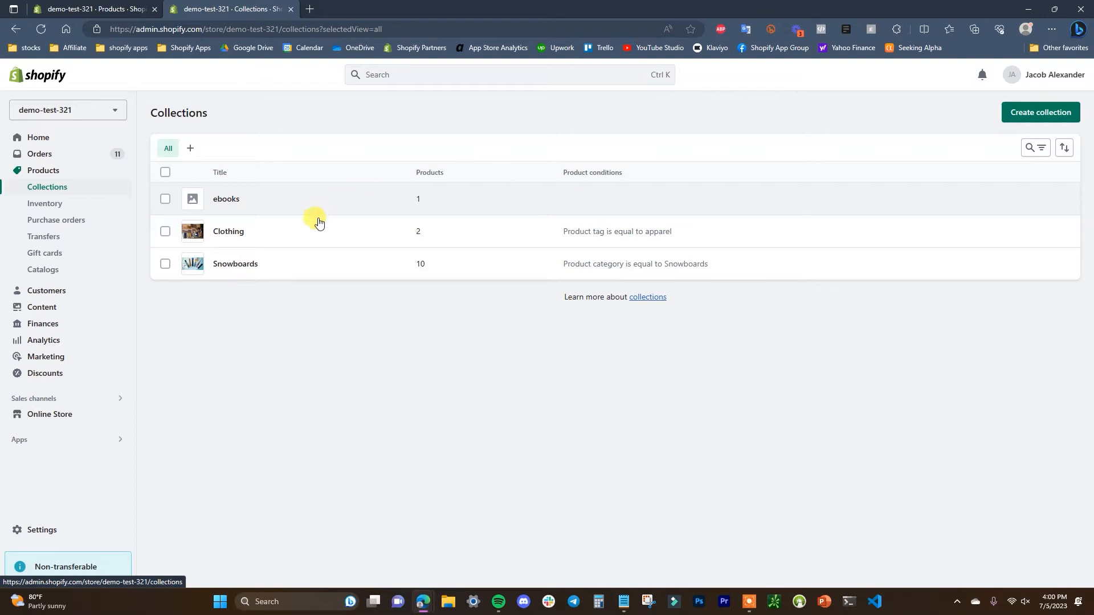
click(247, 264)
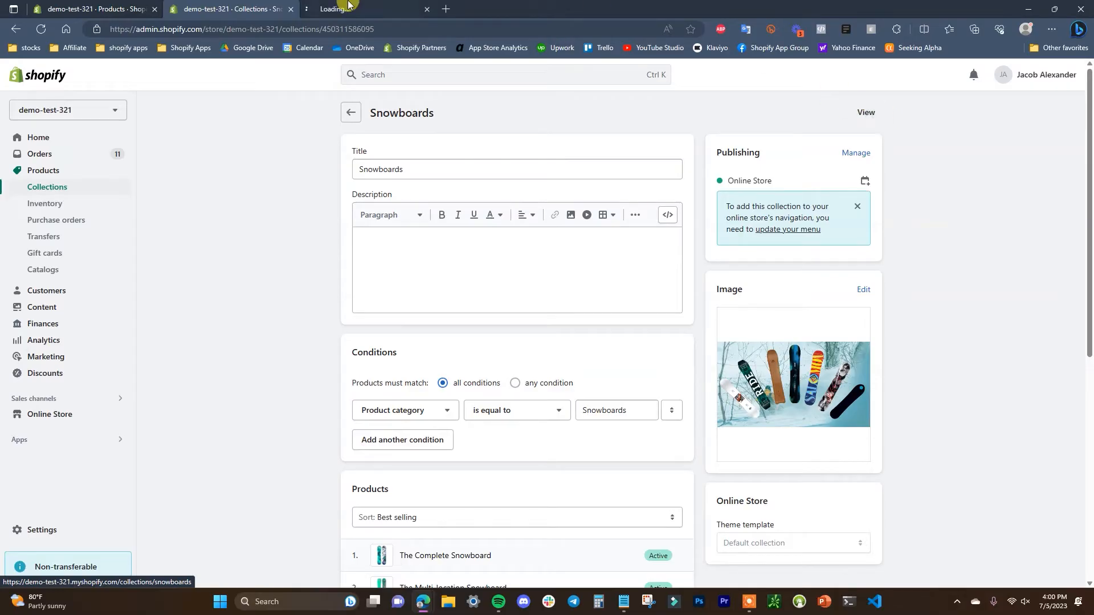
click(352, 7)
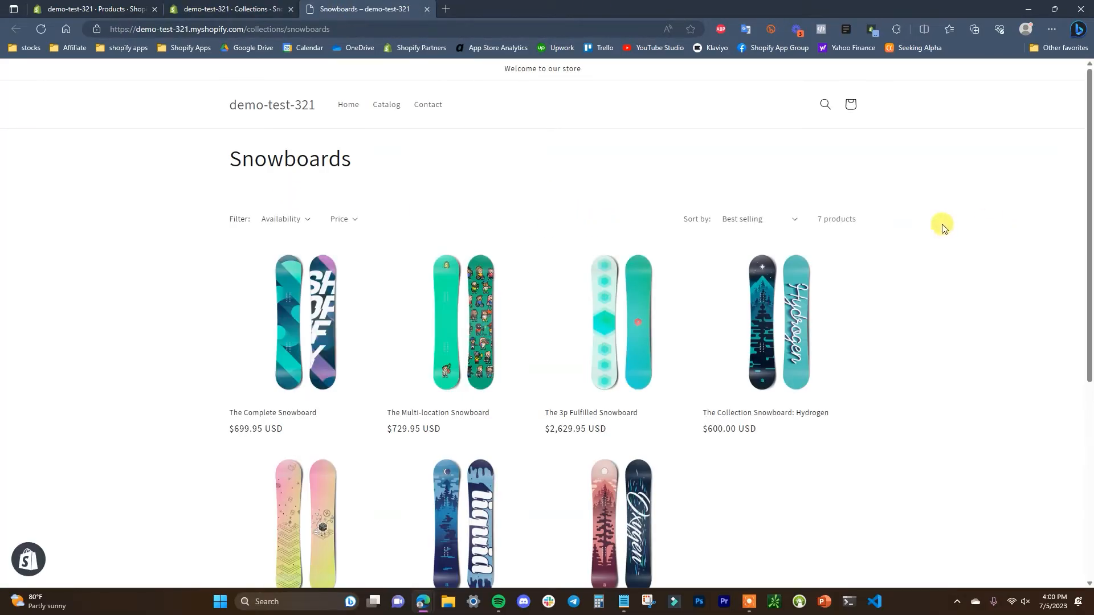
scroll(823, 325, down, 1)
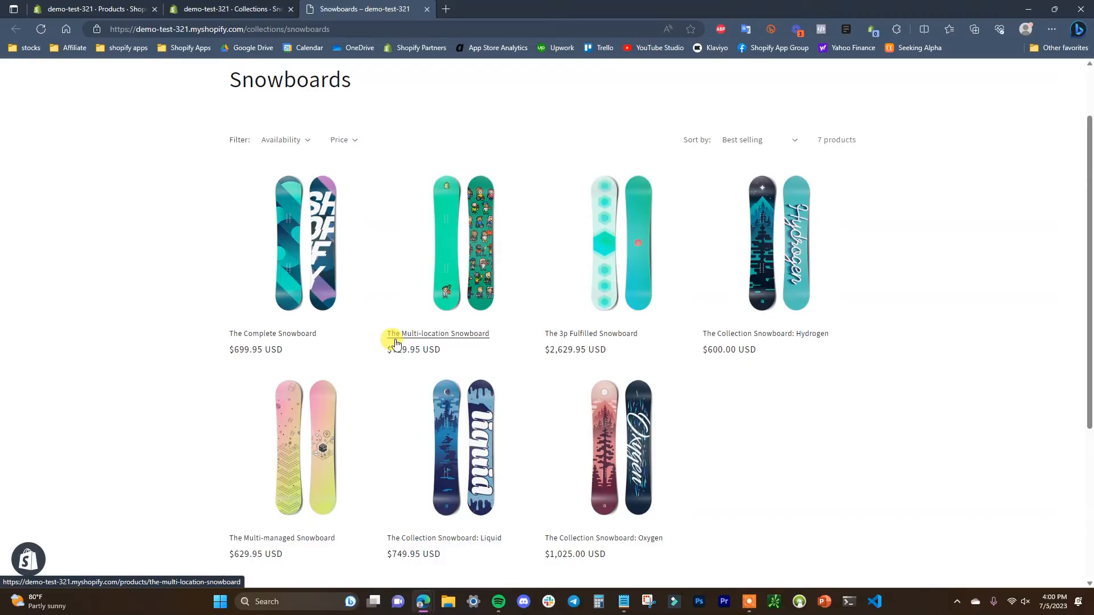
scroll(391, 306, up, 1)
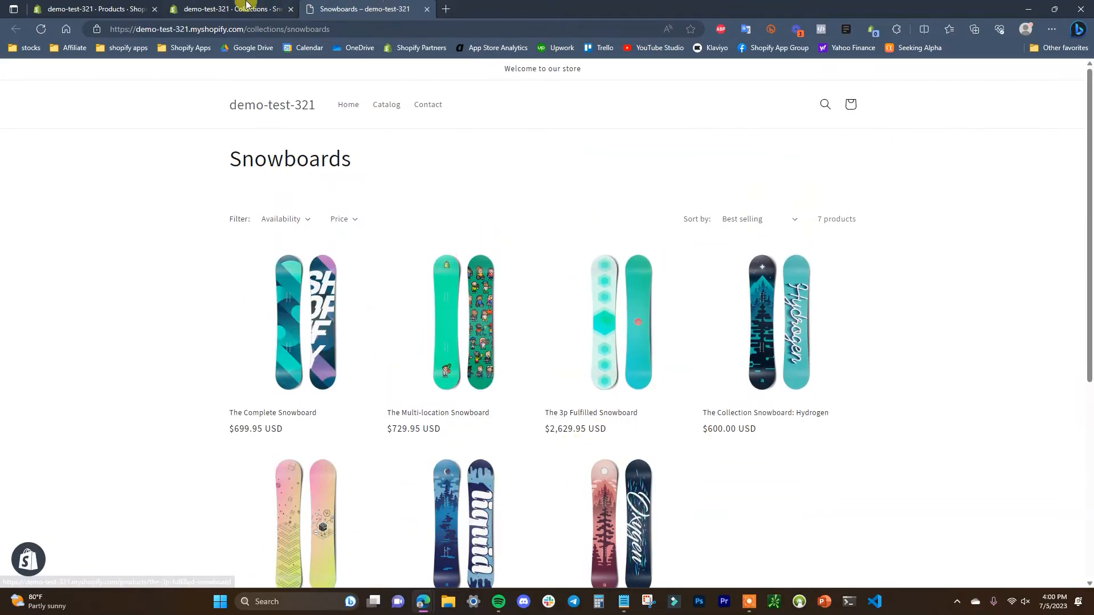
Step: Enter "Testing text" as the Snowboards collection's description in the admin and save the change
click(257, 5)
click(500, 268)
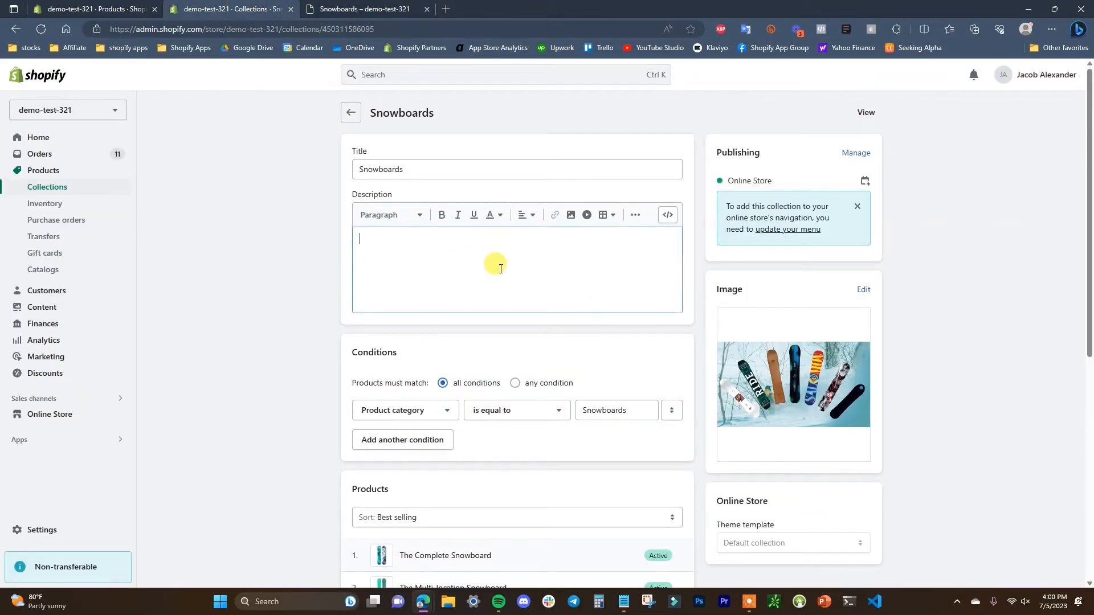
text(Testing text)
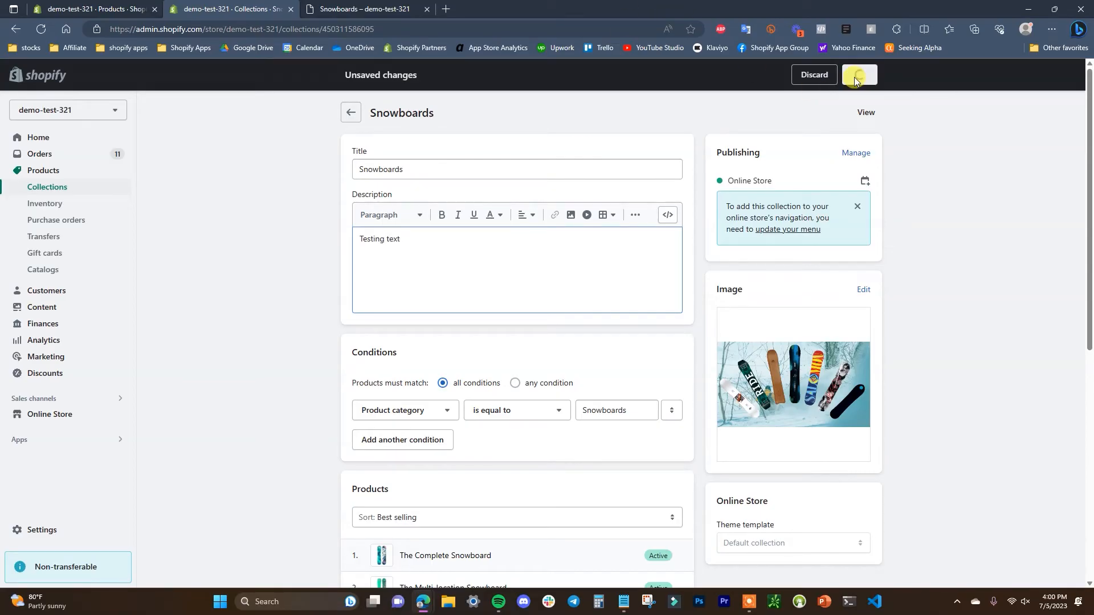
Step: Check how the description appears on the Snowboards storefront page, comparing it with the collection's settings in the admin
click(863, 112)
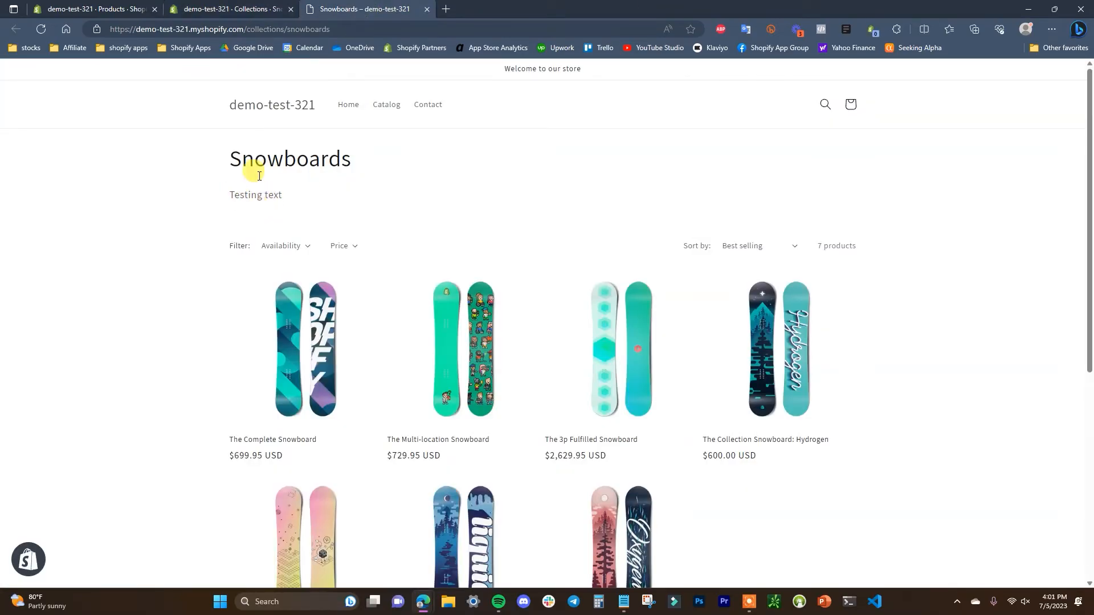
key(ctrl+shift+Tab)
key(ctrl+Tab)
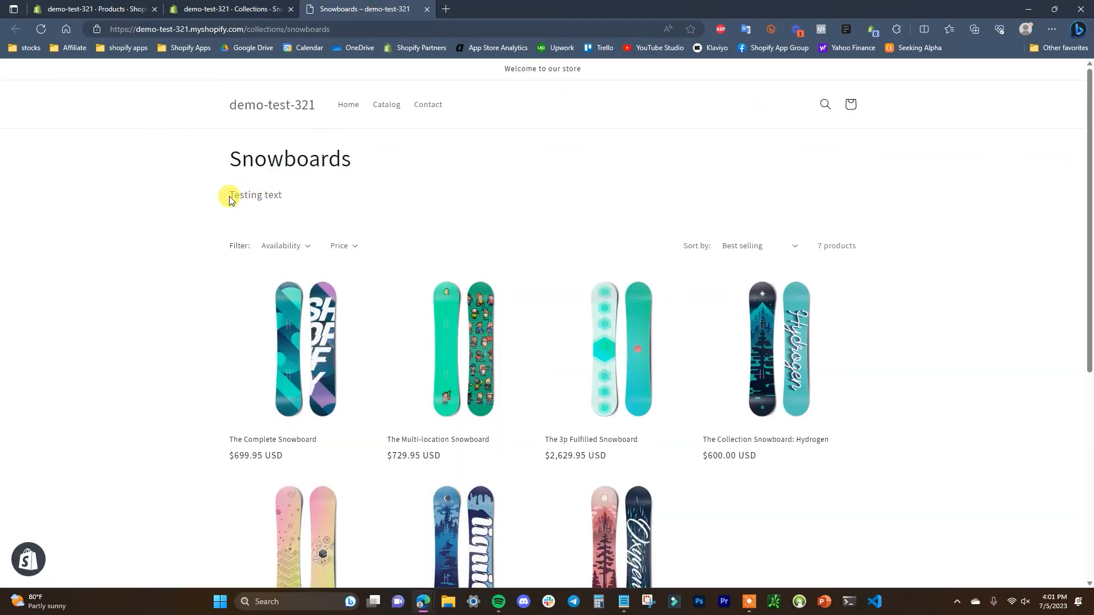
key(ctrl+shift+Tab)
key(ctrl+Tab)
scroll(647, 334, down, 4)
scroll(325, 224, up, 4)
click(218, 8)
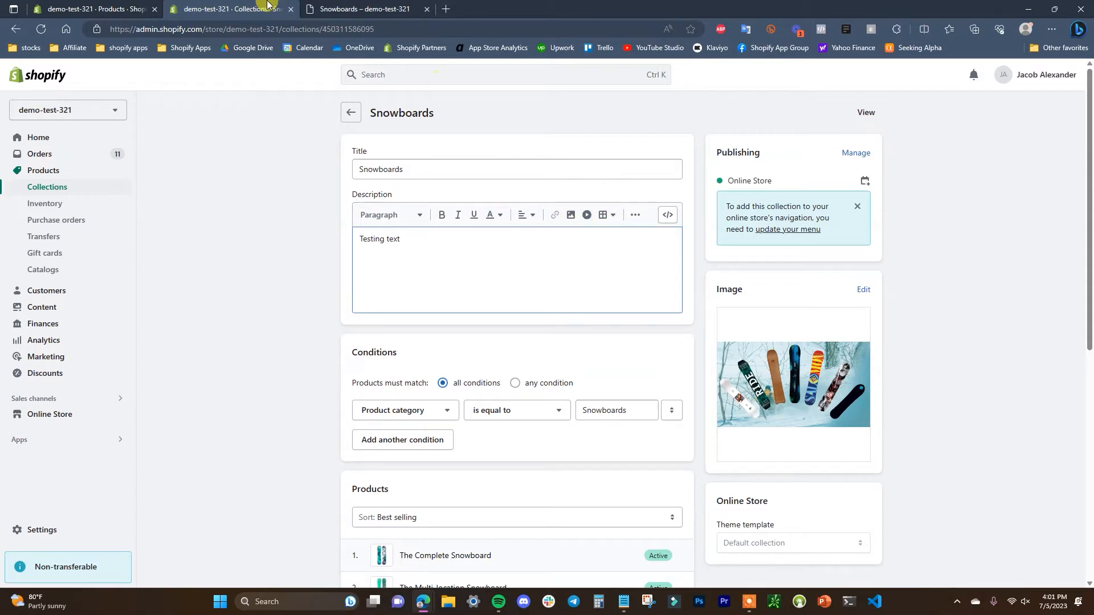
click(348, 8)
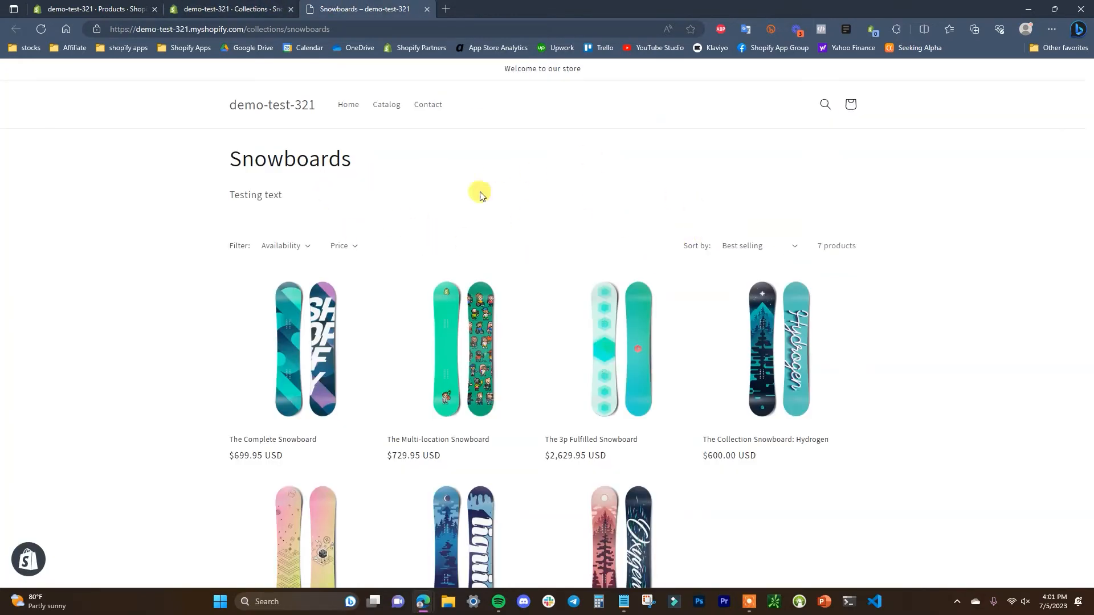
Step: Insert the uploaded snowboards photo into the Snowboards collection's description with alt text snowboards and size Banner image (600px)
click(239, 7)
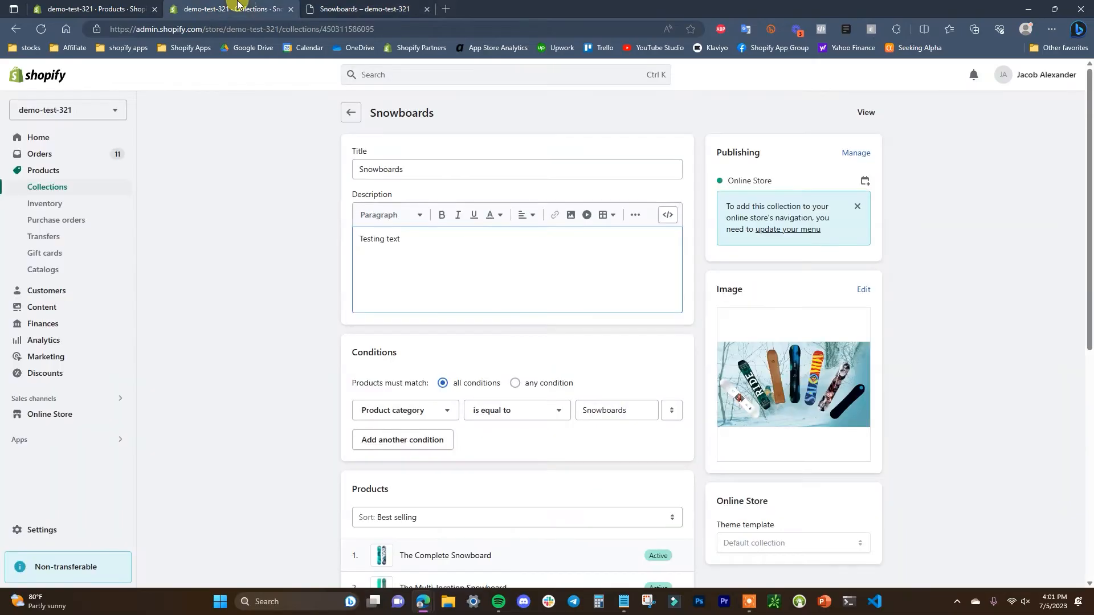
click(569, 216)
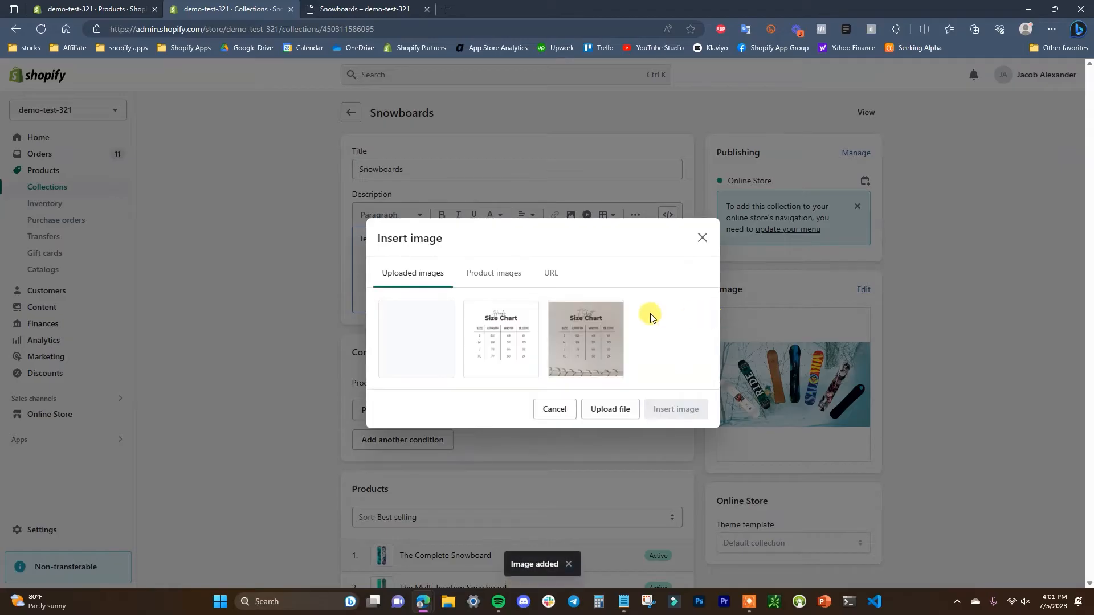
click(411, 347)
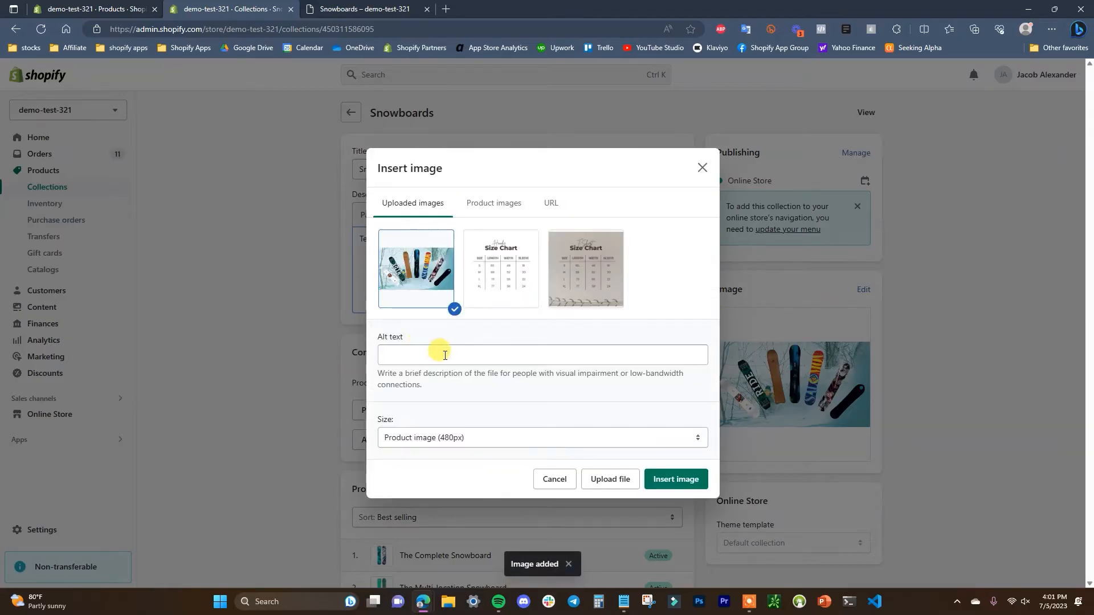
click(556, 354)
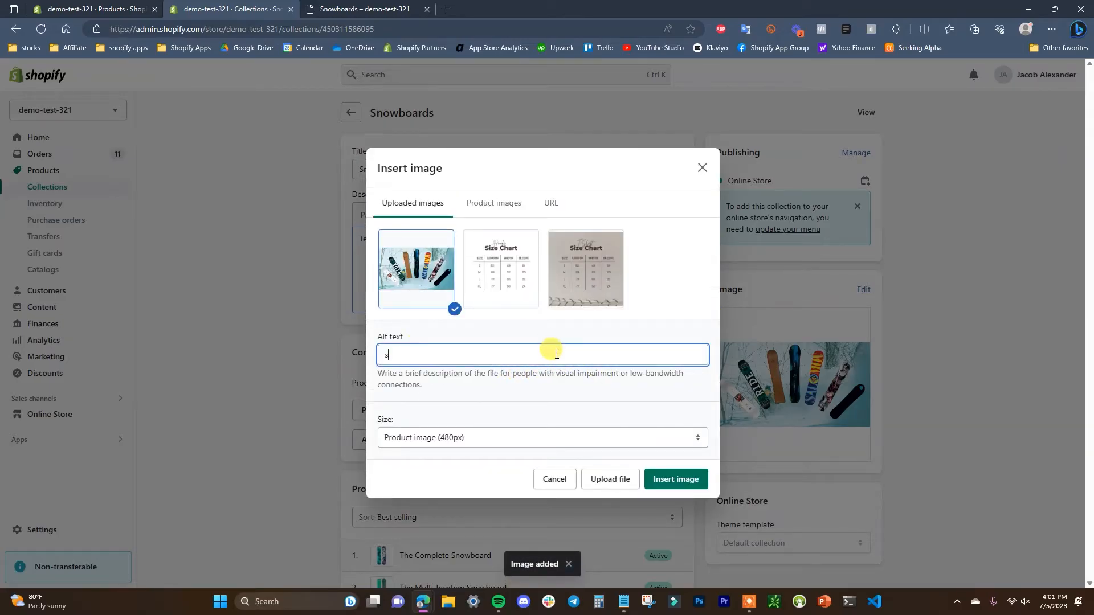
text(snowboards)
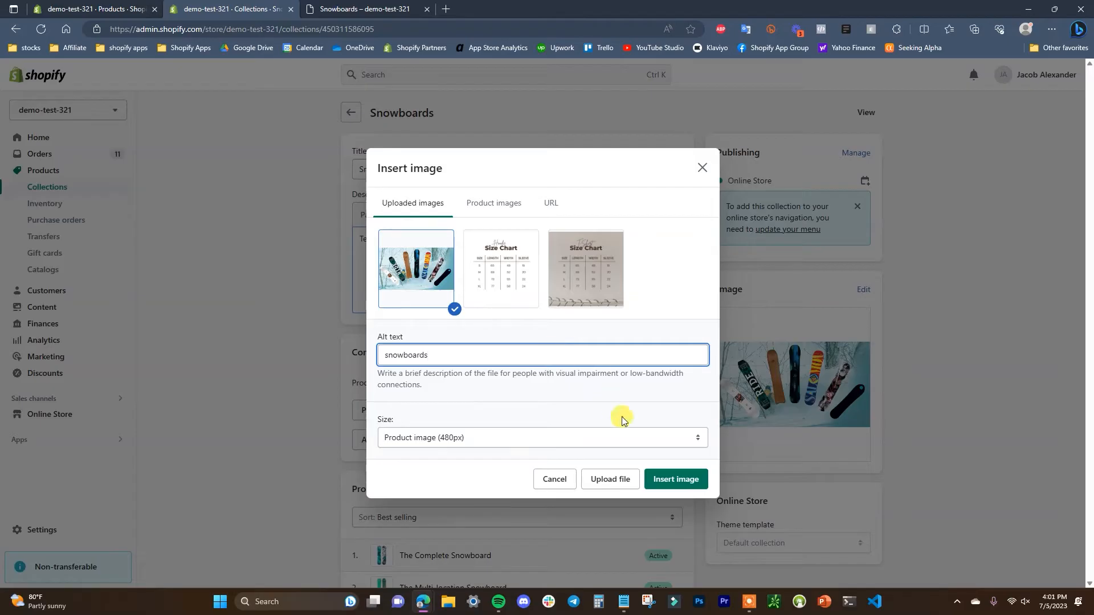
click(679, 442)
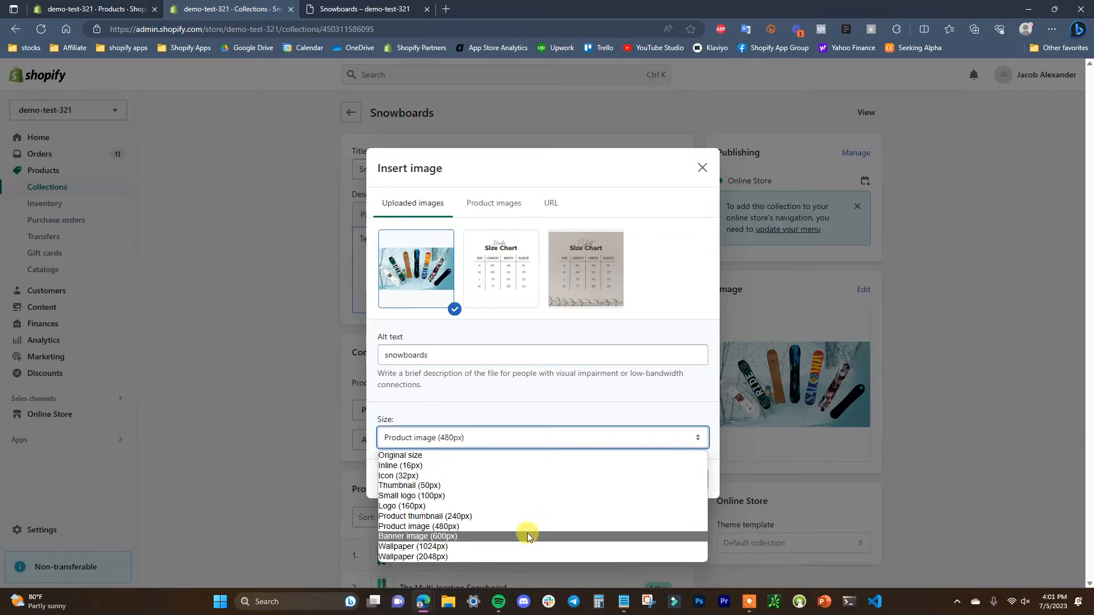
click(472, 538)
click(649, 482)
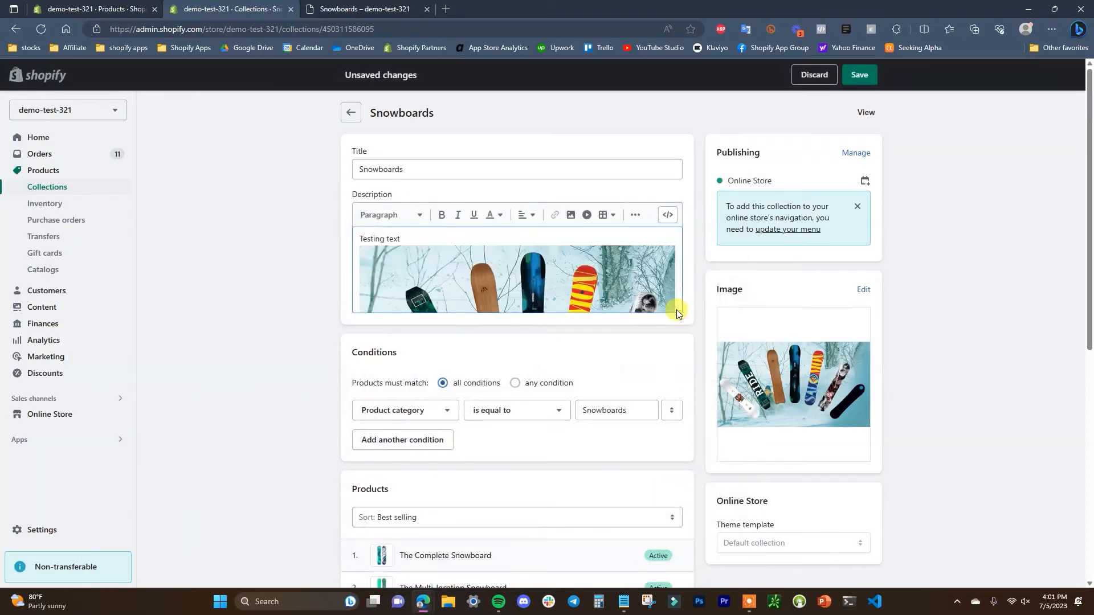
Step: Delete the "Testing text" line above the image in the Snowboards description and save the collection
drag(402, 238, 330, 241)
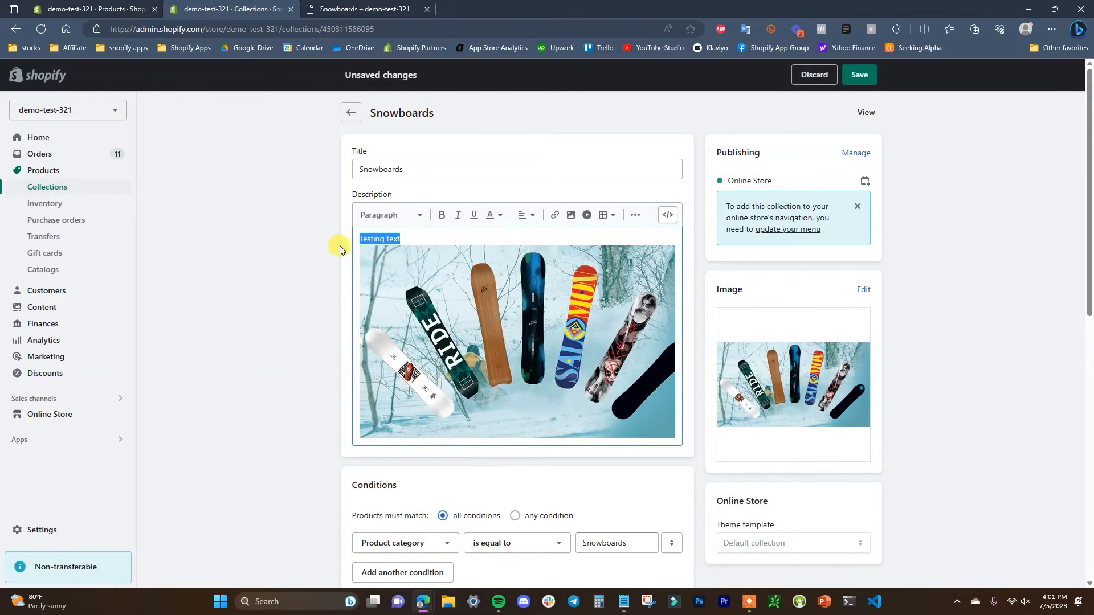
key(BackSpace)
click(859, 74)
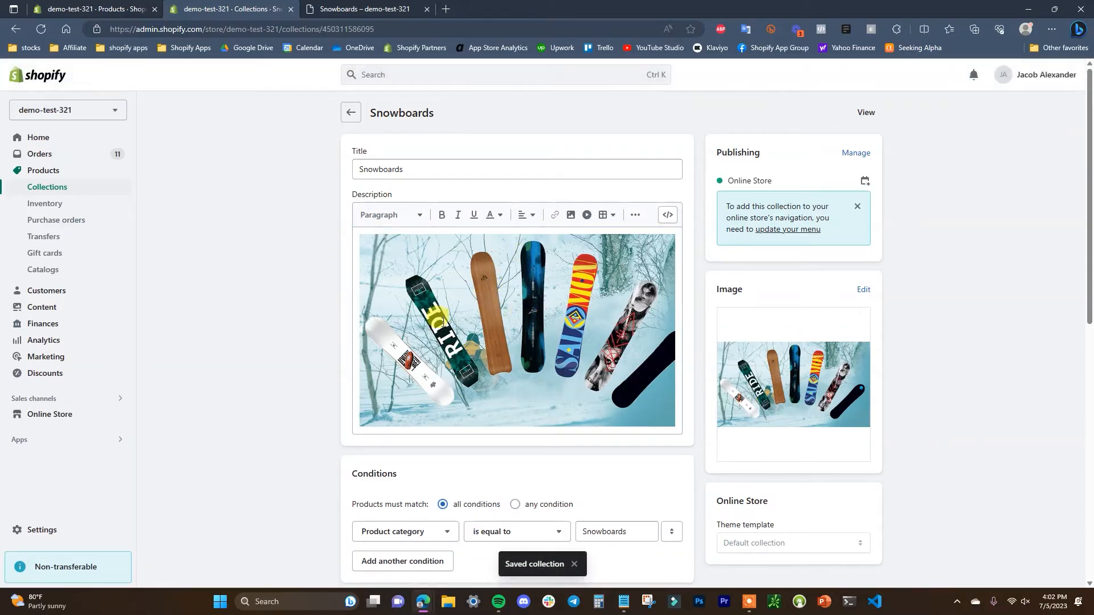
Step: Open the Snowboards collection's storefront page and check how the banner image appears against the description in the admin
click(427, 9)
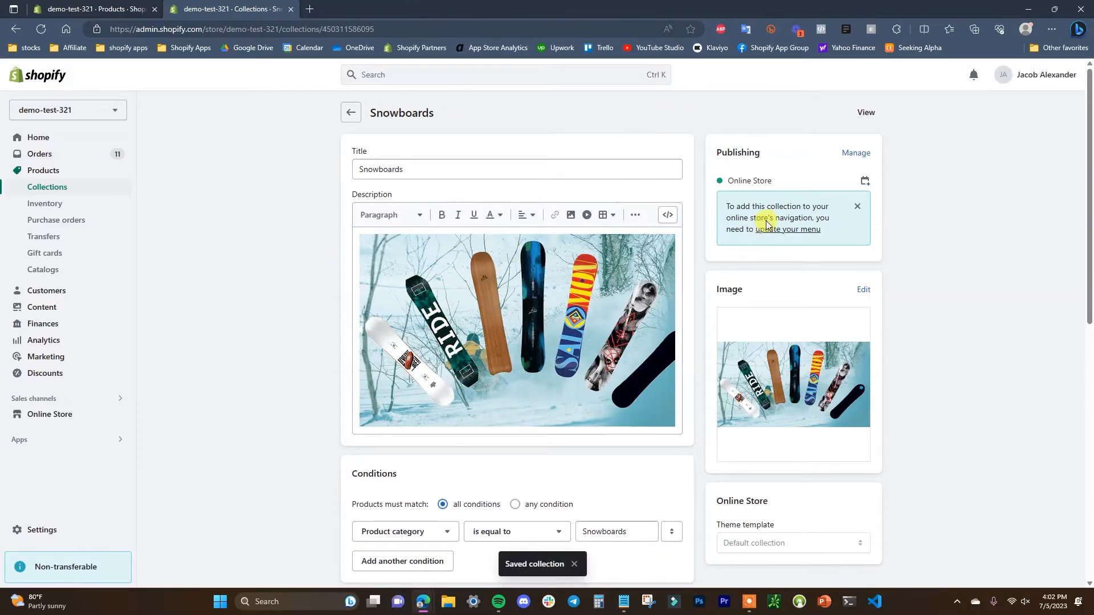
click(865, 113)
click(354, 7)
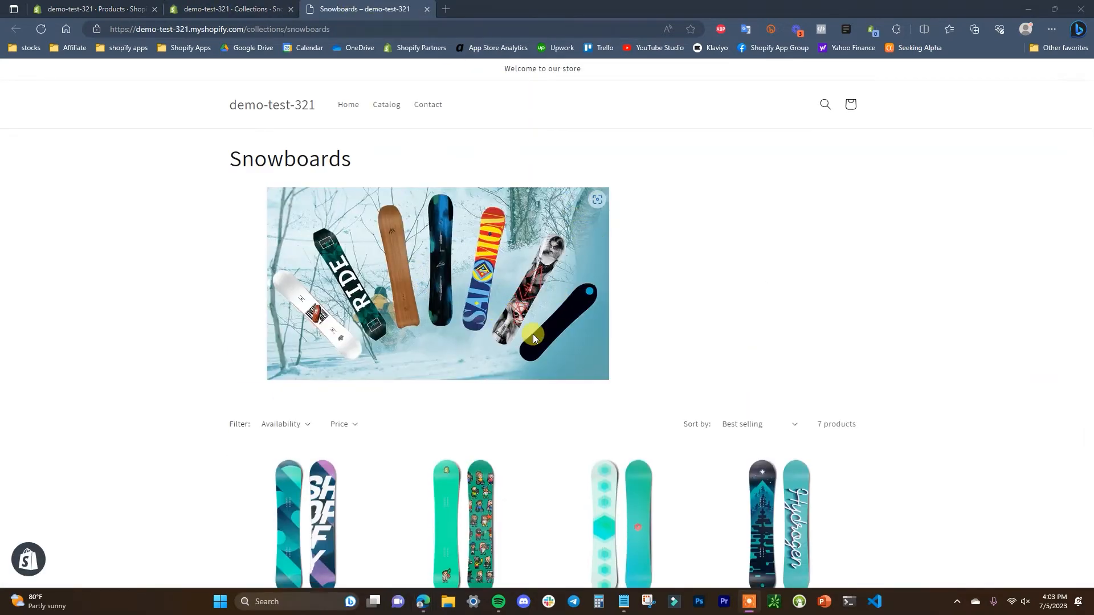
click(266, 7)
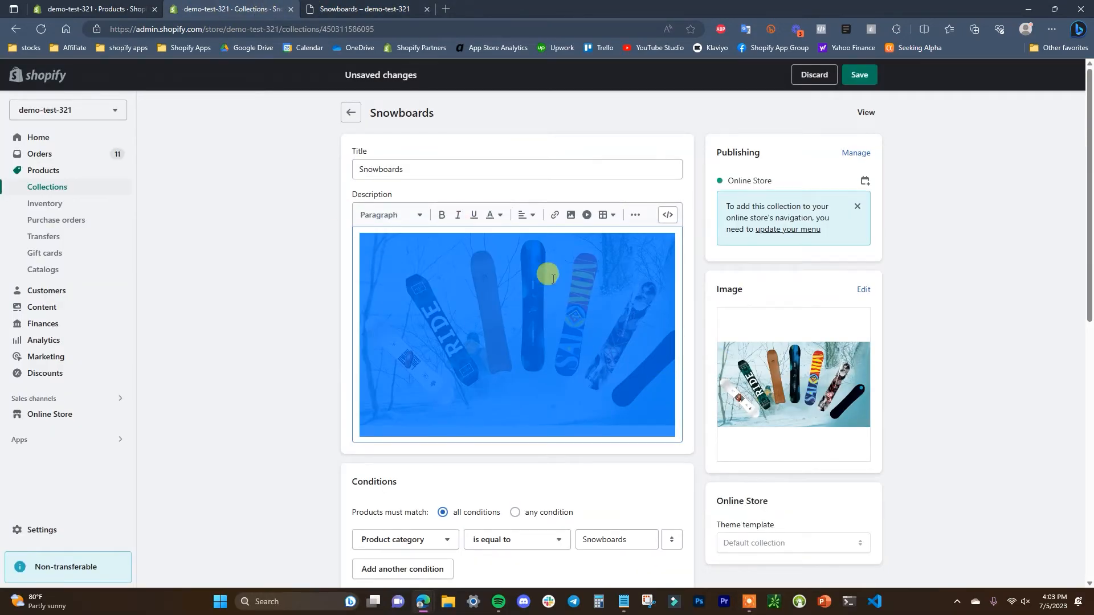
click(674, 368)
click(398, 6)
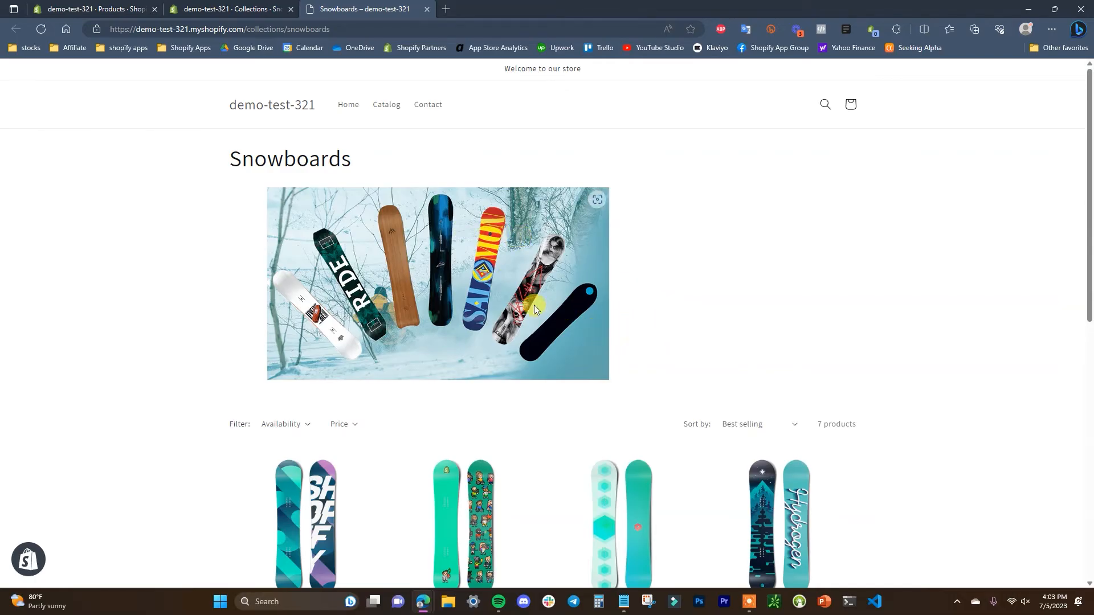
click(296, 5)
click(421, 9)
Step: Delete the banner image from the Snowboards collection's description in the admin and save the collection
click(242, 6)
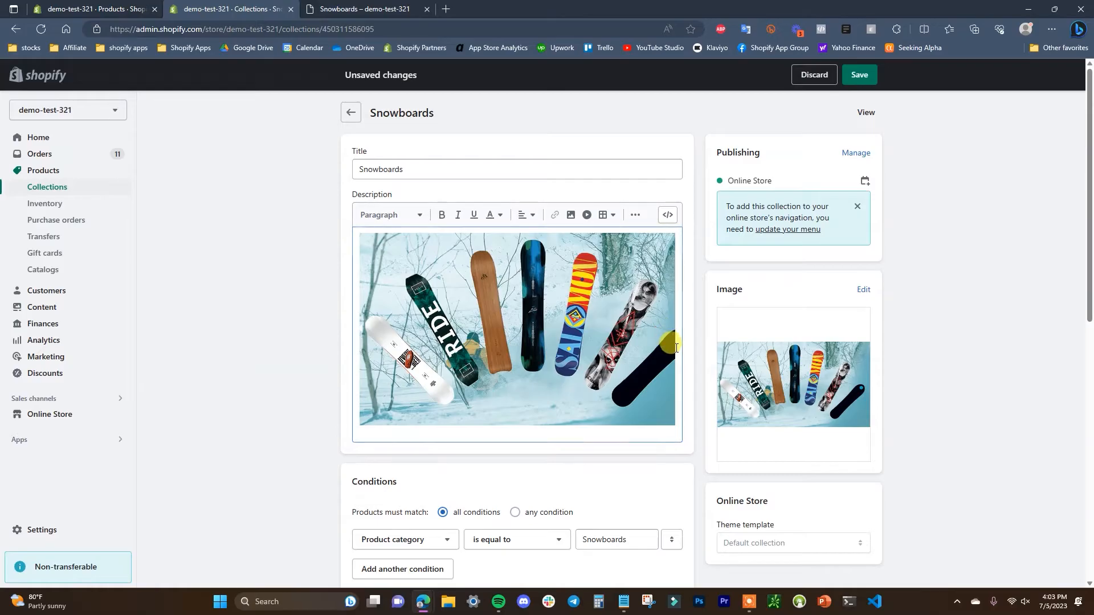
key(BackSpace)
click(864, 75)
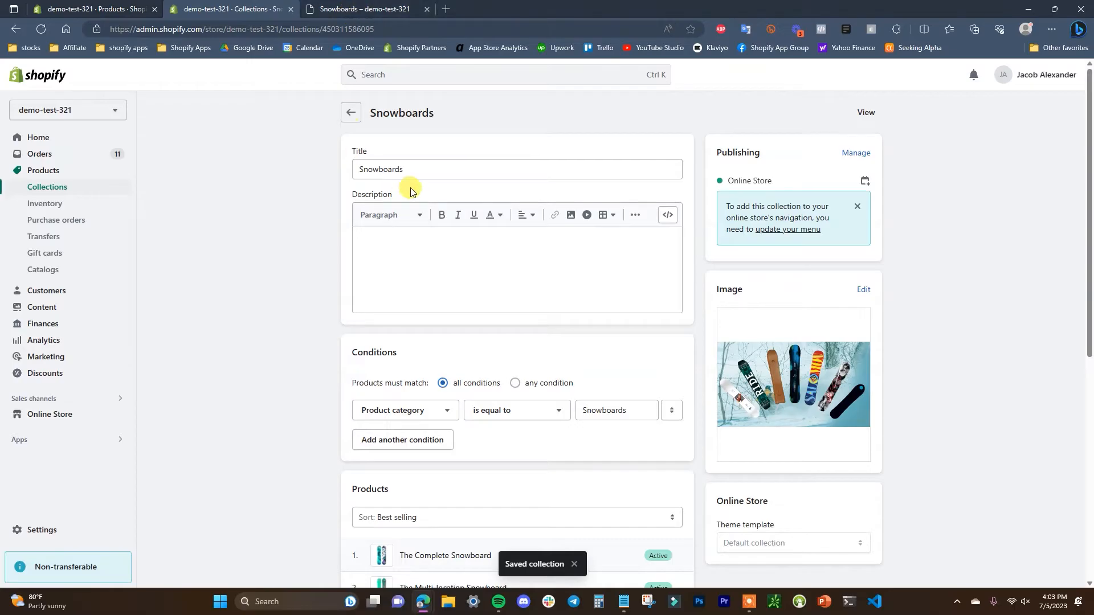
Step: Return to the list of collections and compare it with the products on the Snowboards storefront page
click(351, 113)
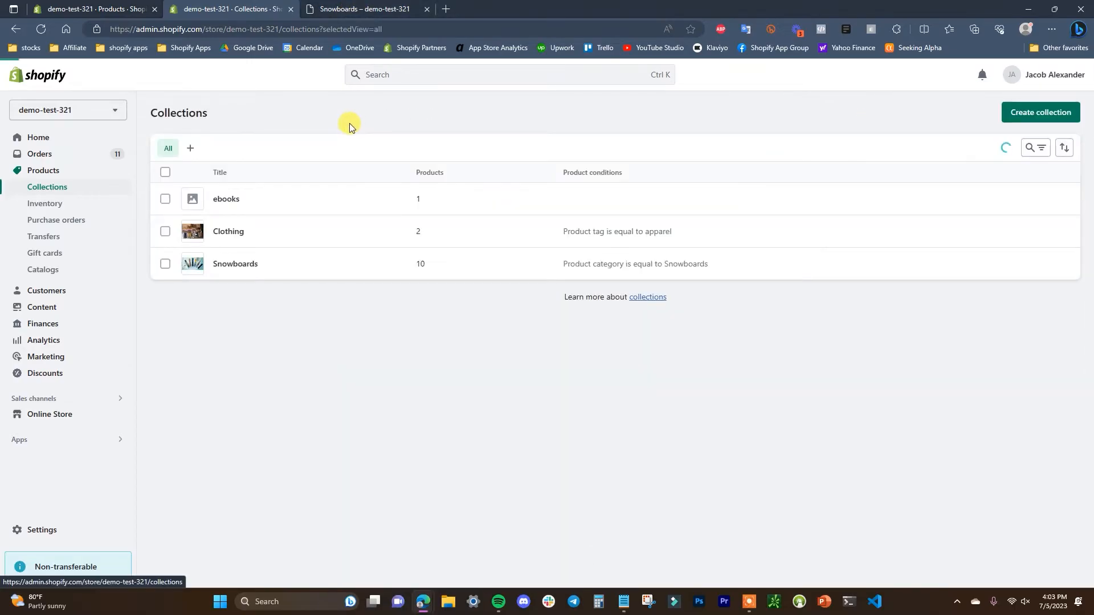
click(351, 9)
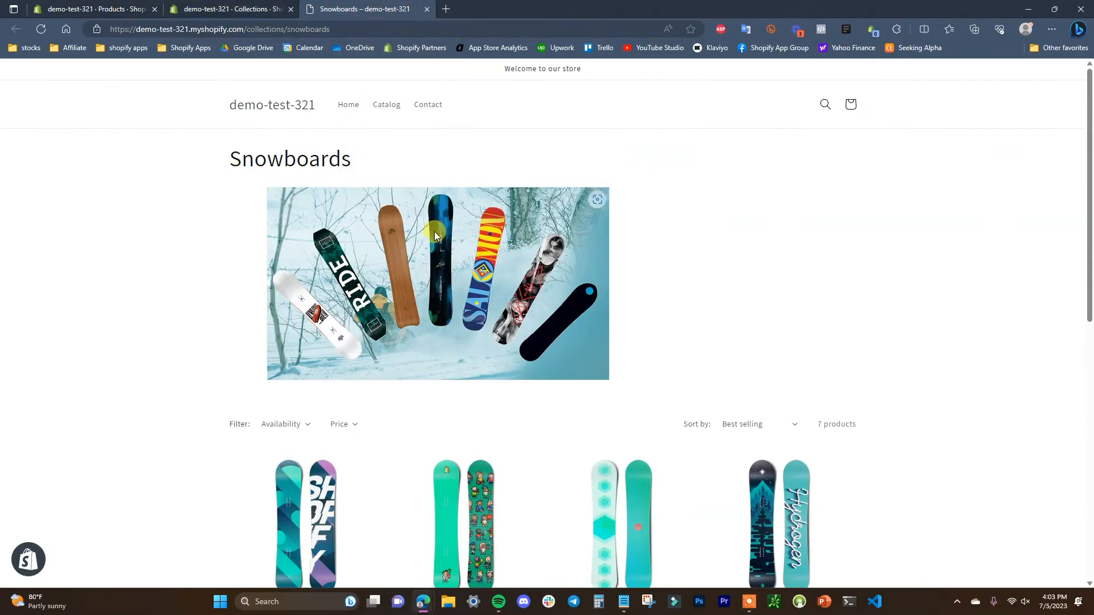
scroll(558, 273, down, 4)
scroll(591, 398, up, 4)
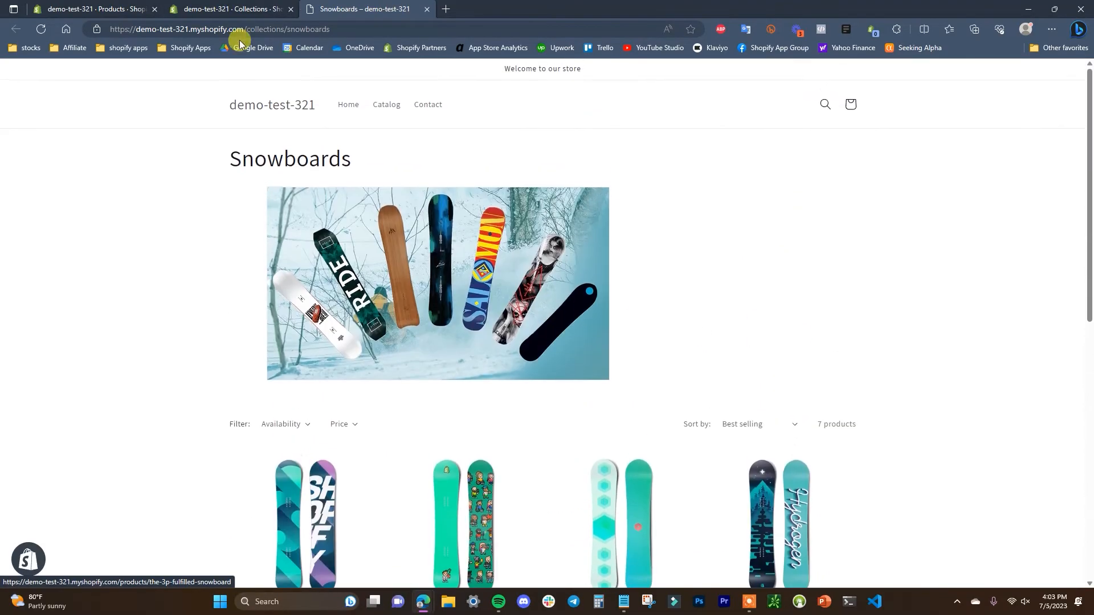
click(225, 9)
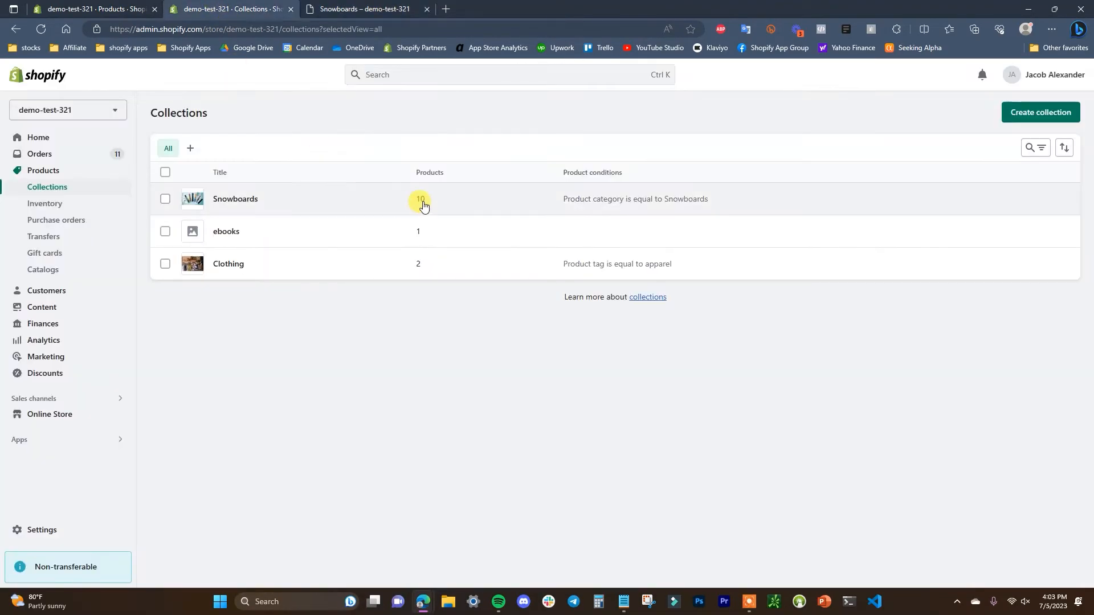
Step: Open the Main menu for editing in the Online Store's navigation settings
click(96, 421)
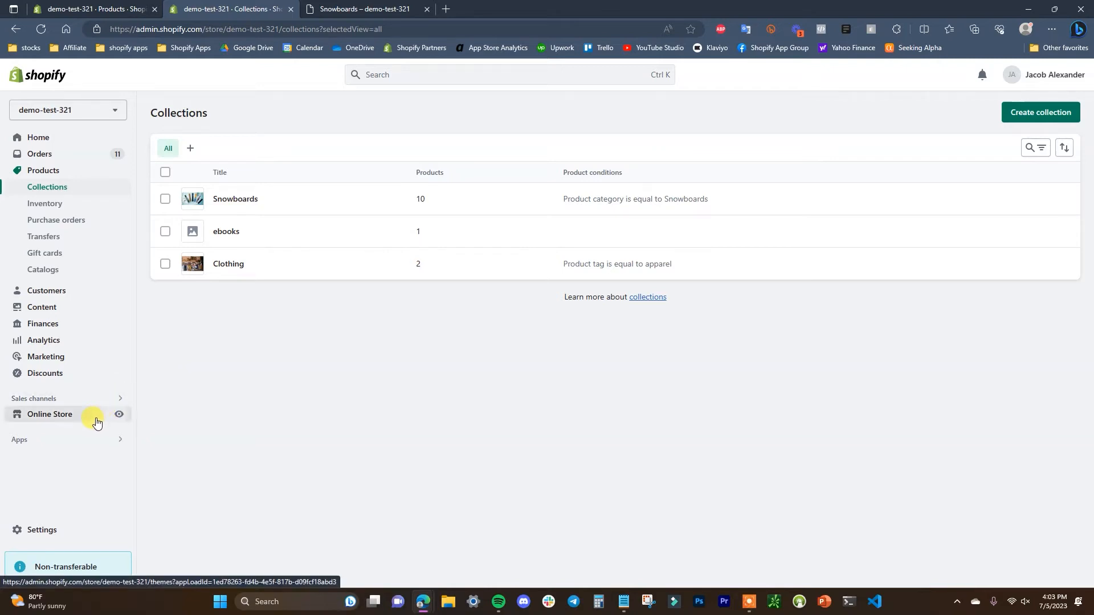
click(78, 379)
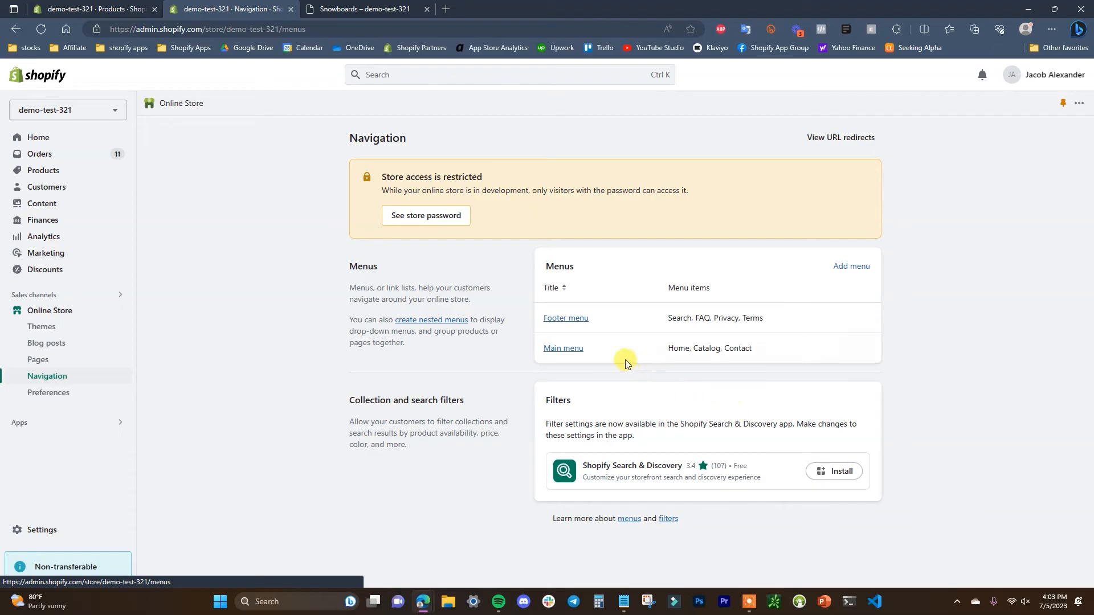
click(574, 348)
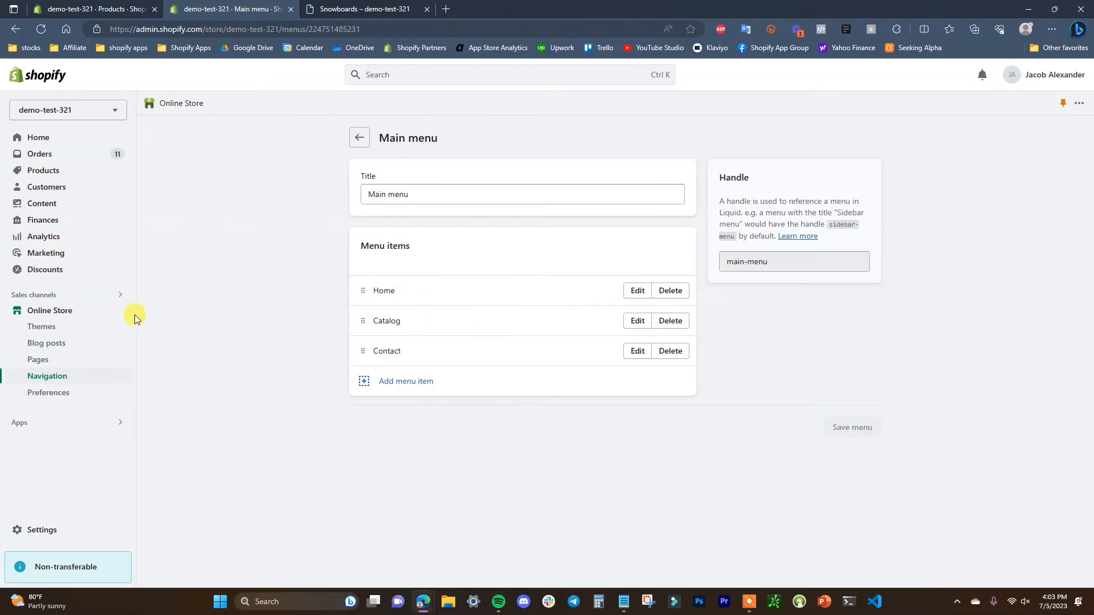
Step: View the online store's home page to check its header menu, closing the old Snowboards storefront page
click(118, 311)
click(553, 9)
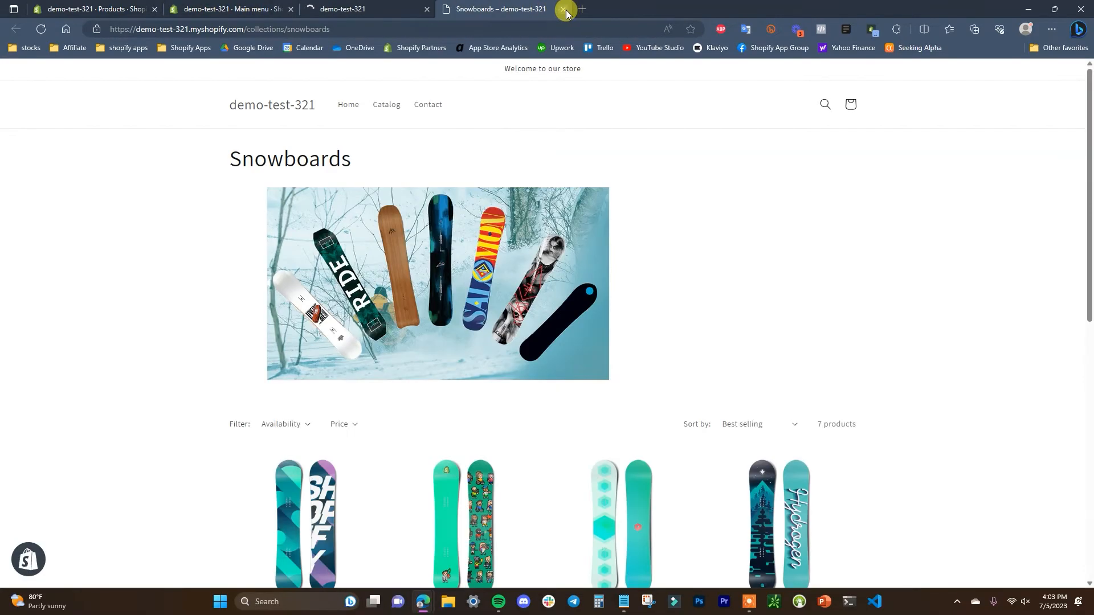
click(564, 9)
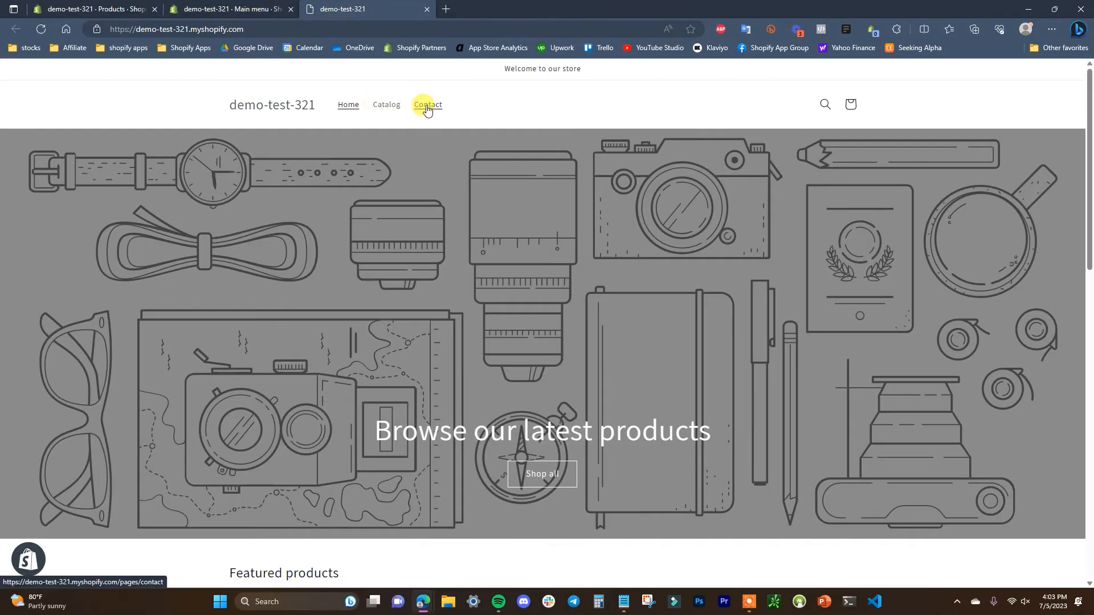
click(253, 6)
Step: Add a menu item named Snowboards to the Main menu, linked to the Snowboards collection
click(429, 383)
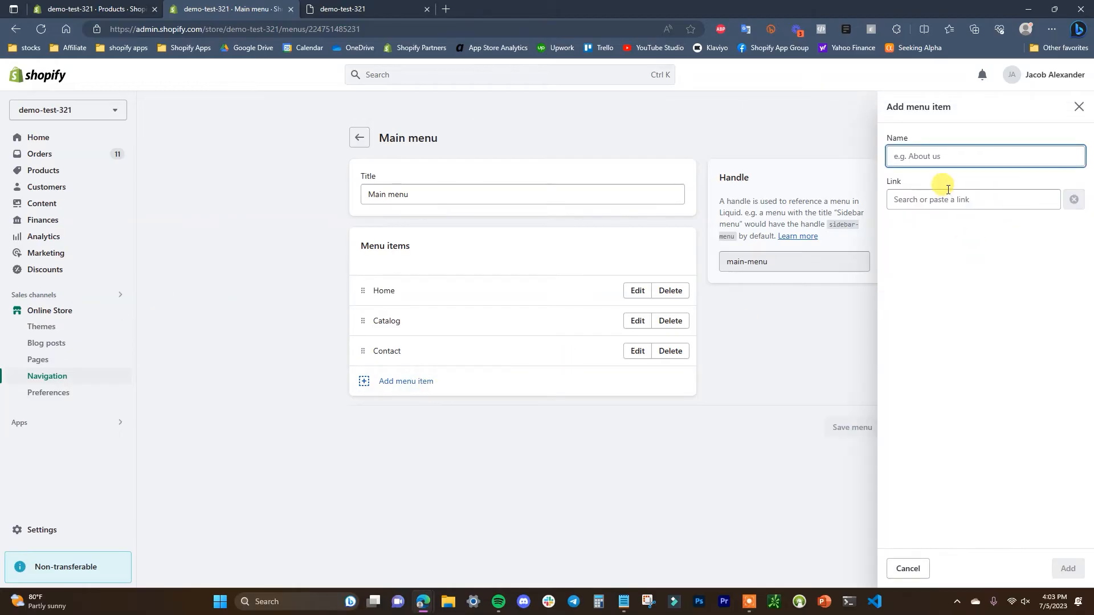
text(Snowboards)
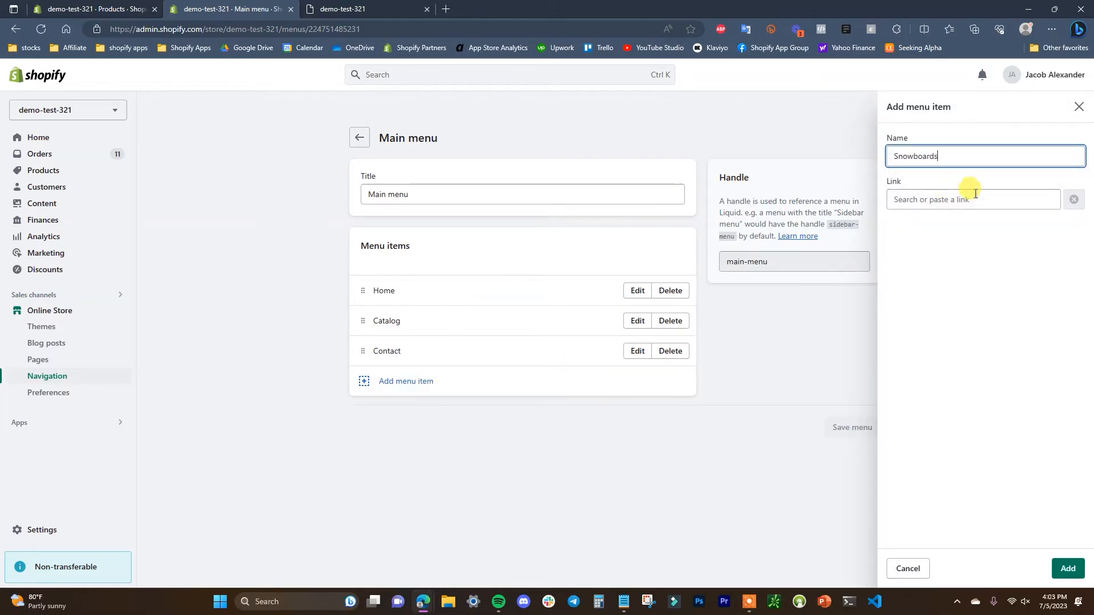
click(975, 197)
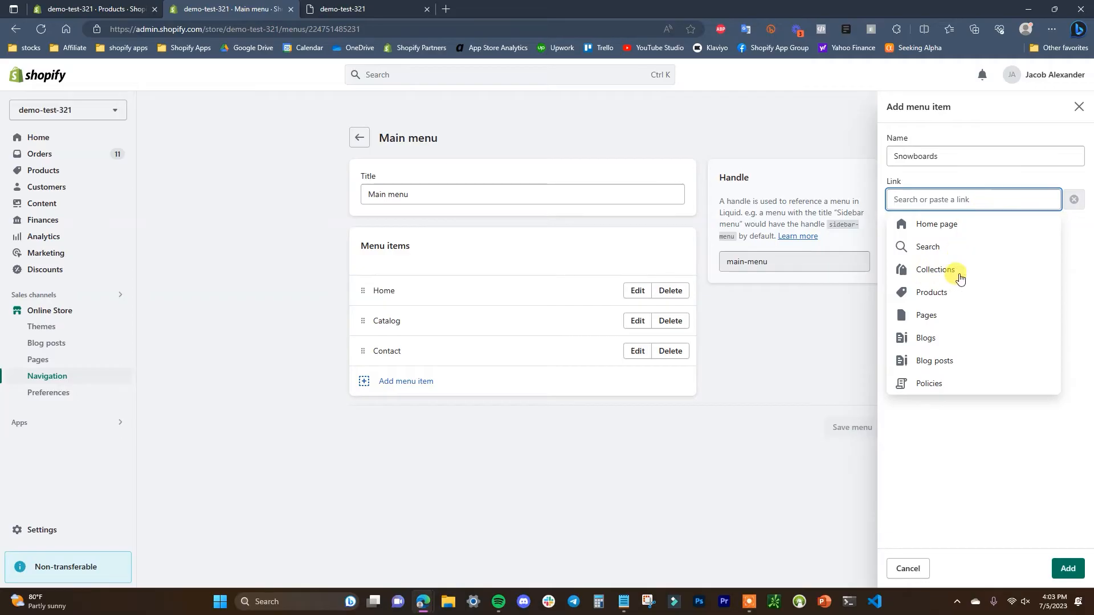
click(942, 278)
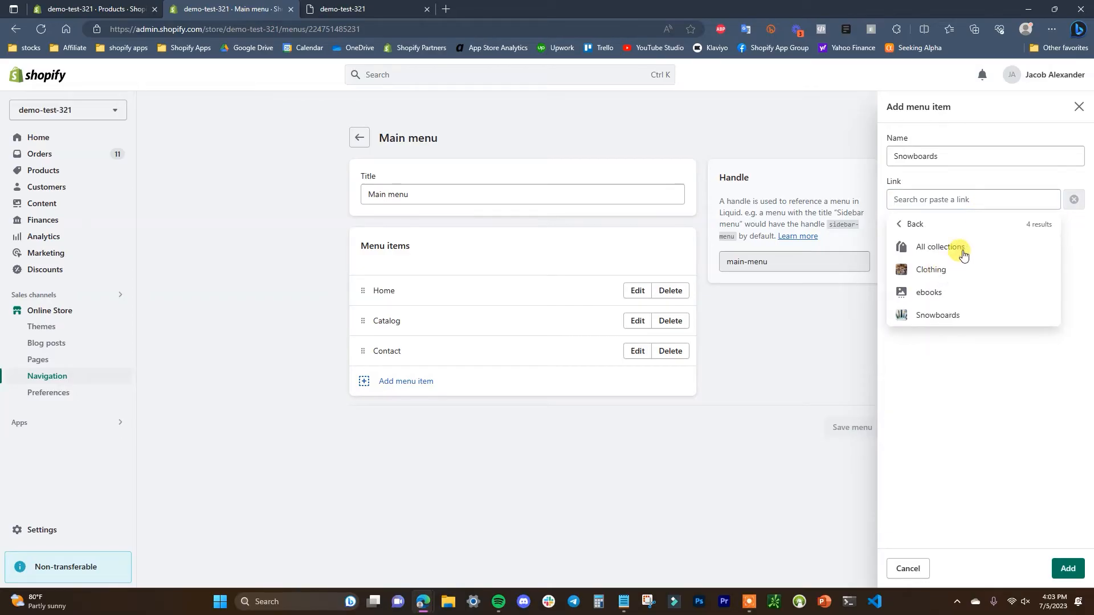
click(945, 313)
click(1069, 568)
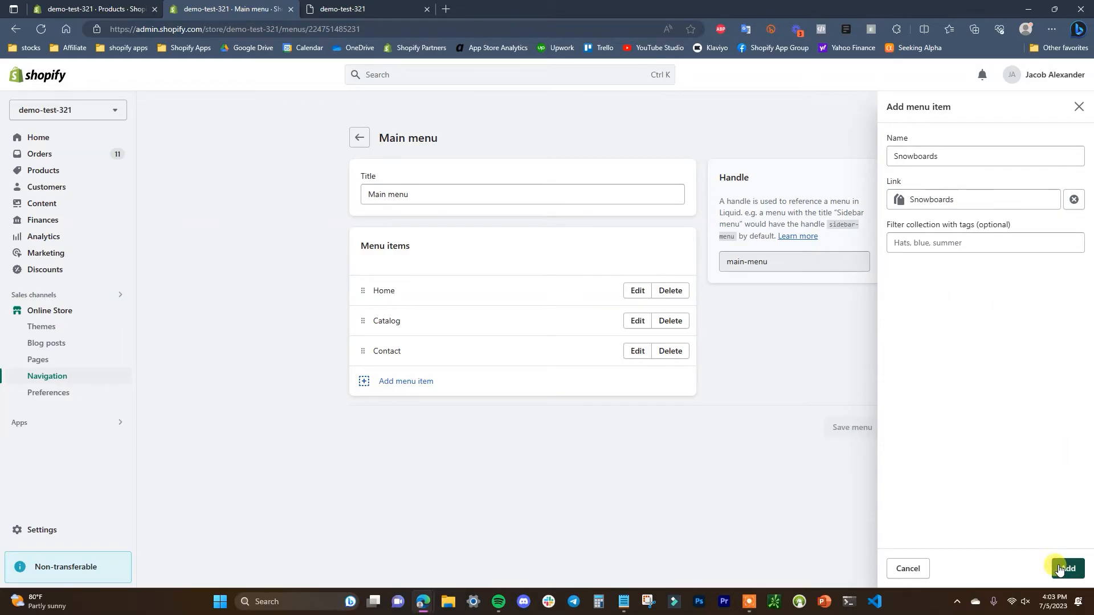
Step: Add a menu item named Clothing to the Main menu and save the menu
click(392, 413)
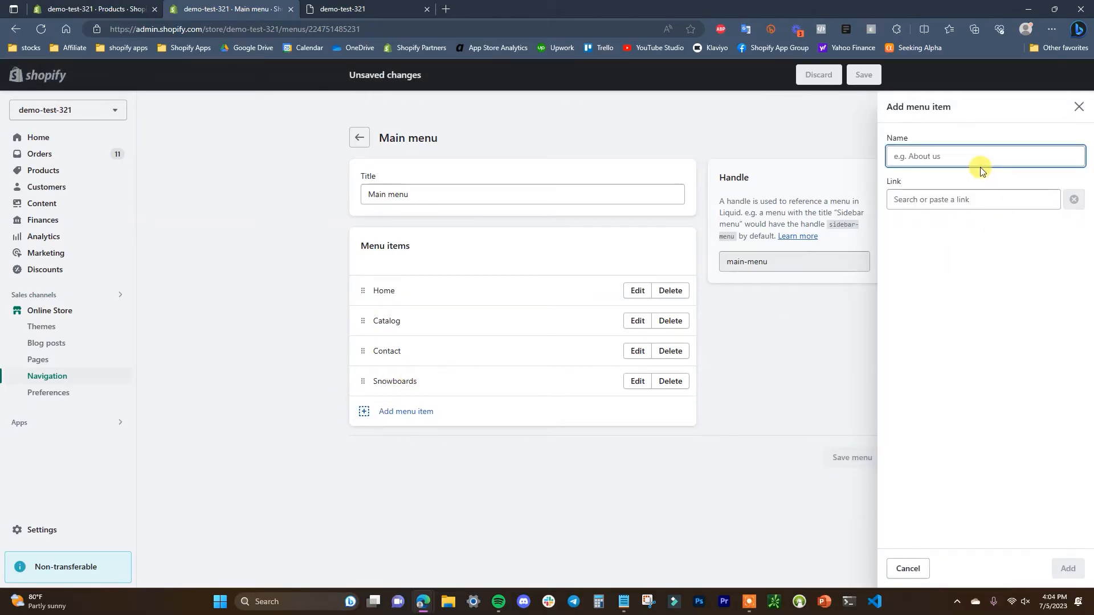
text(Clothing)
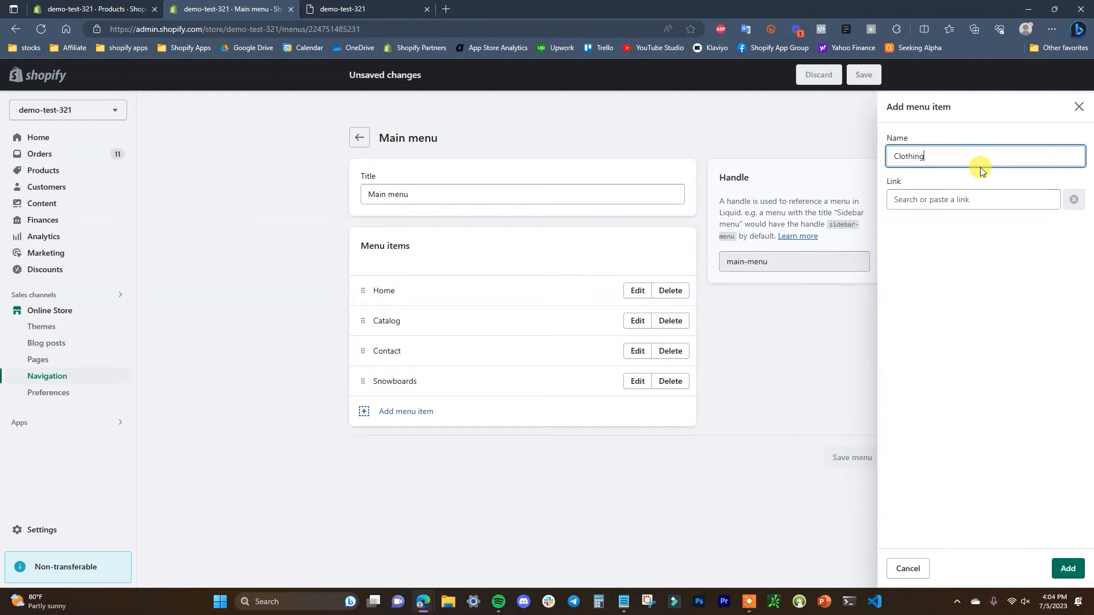
key(Return)
click(853, 490)
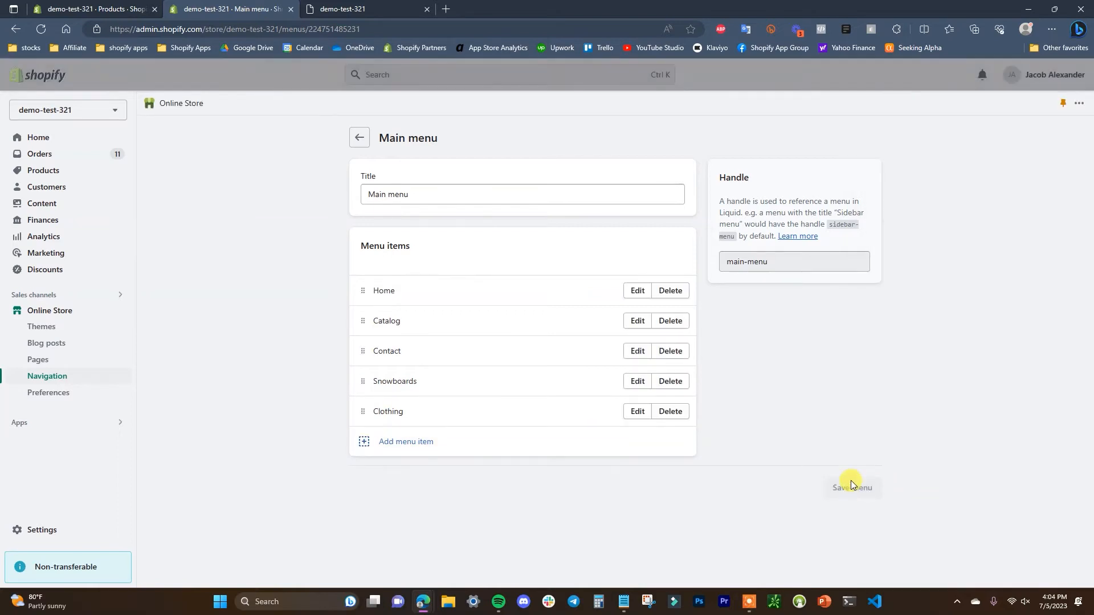
Step: Reopen the storefront home page and compare its header links with the items in the Main menu
click(427, 9)
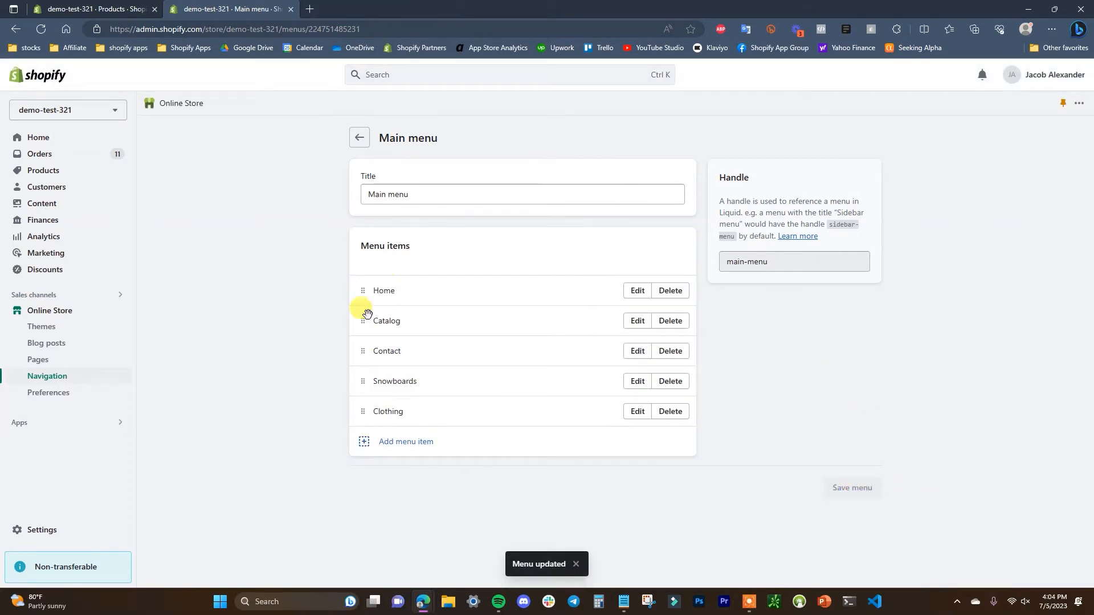
drag(361, 384, 363, 385)
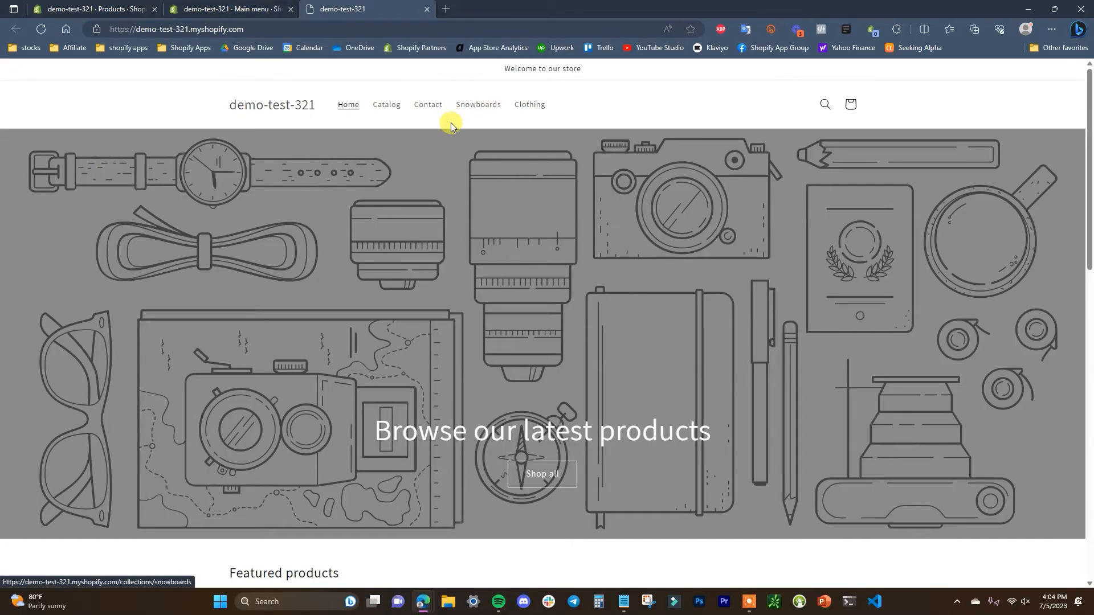
click(228, 7)
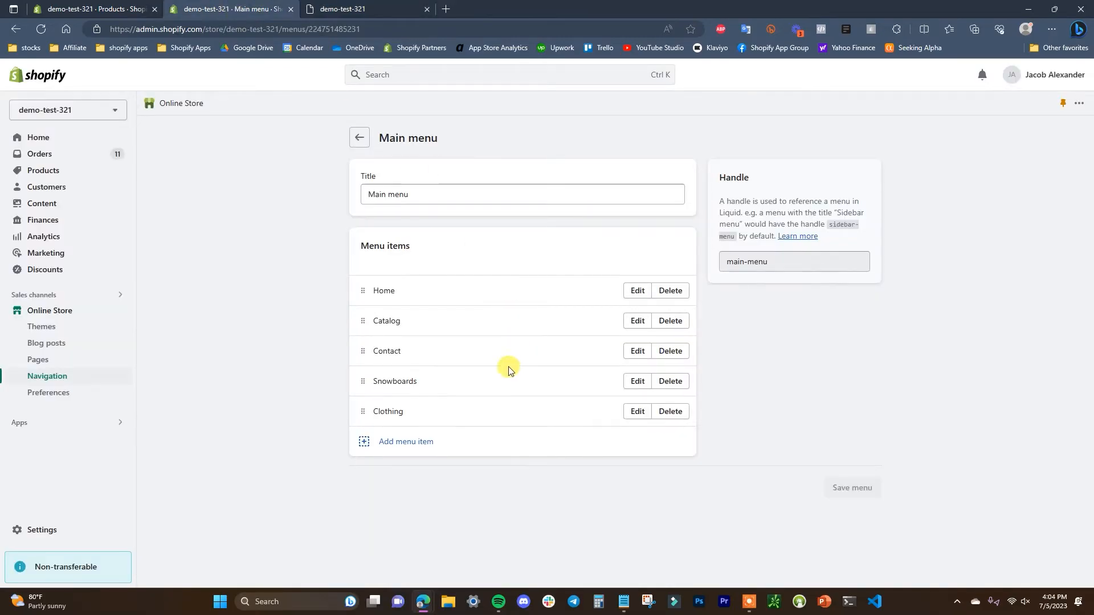
click(353, 9)
click(228, 8)
Step: Add a menu item named Browse By Category to the Main menu with # as its link
click(411, 448)
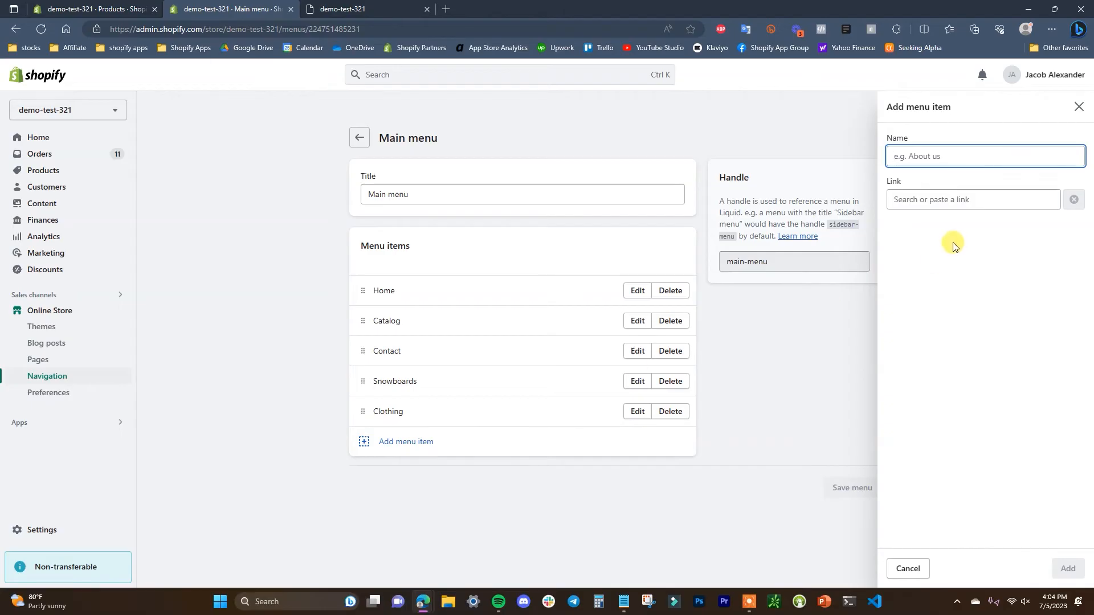
text(Browse By Category)
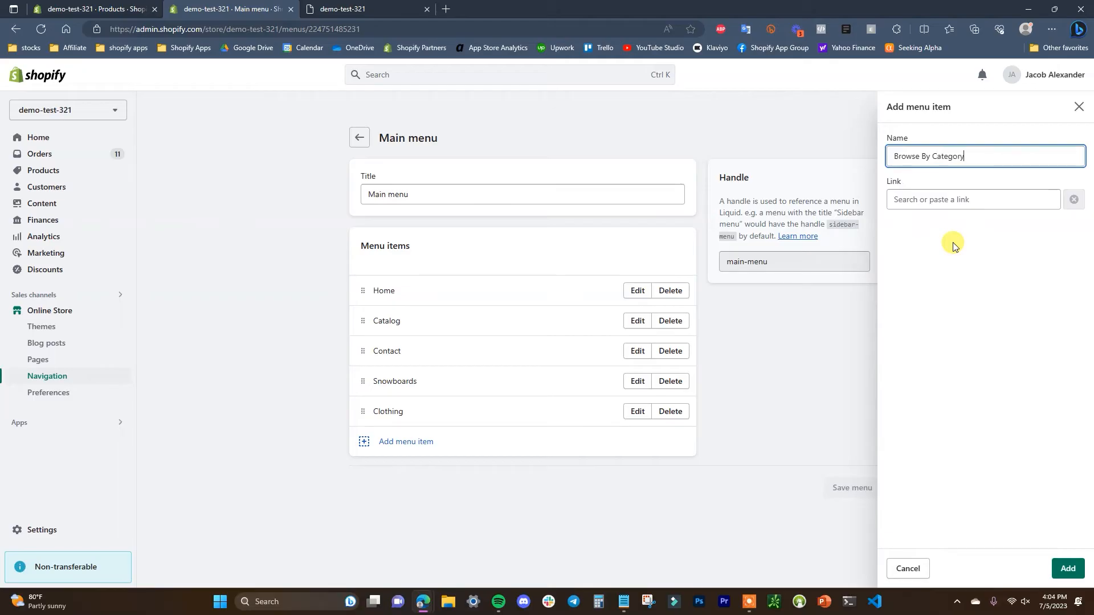
click(972, 198)
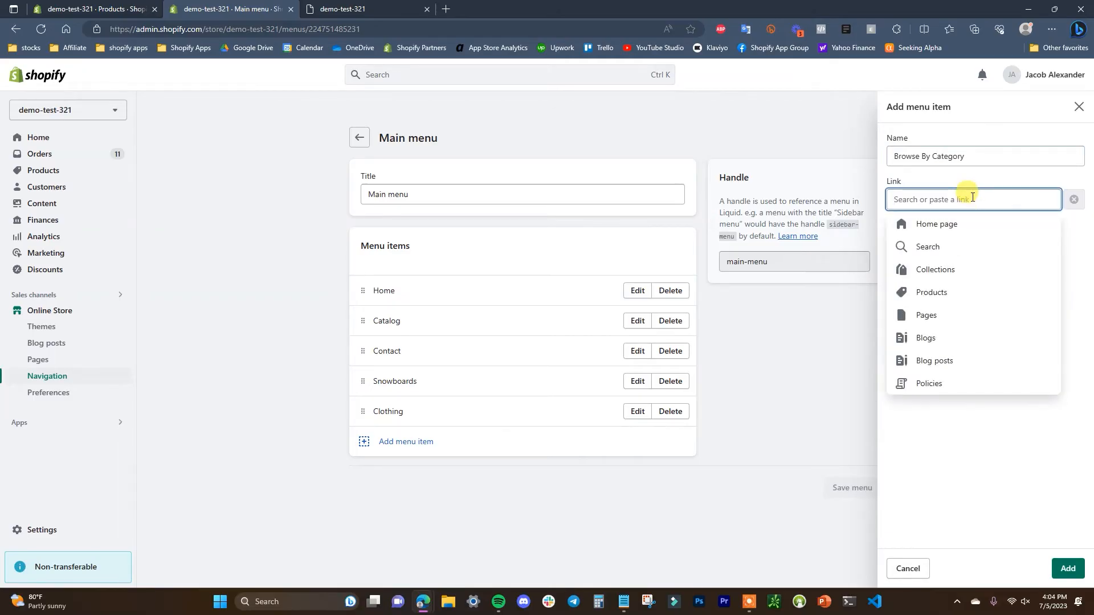
text(#)
click(947, 219)
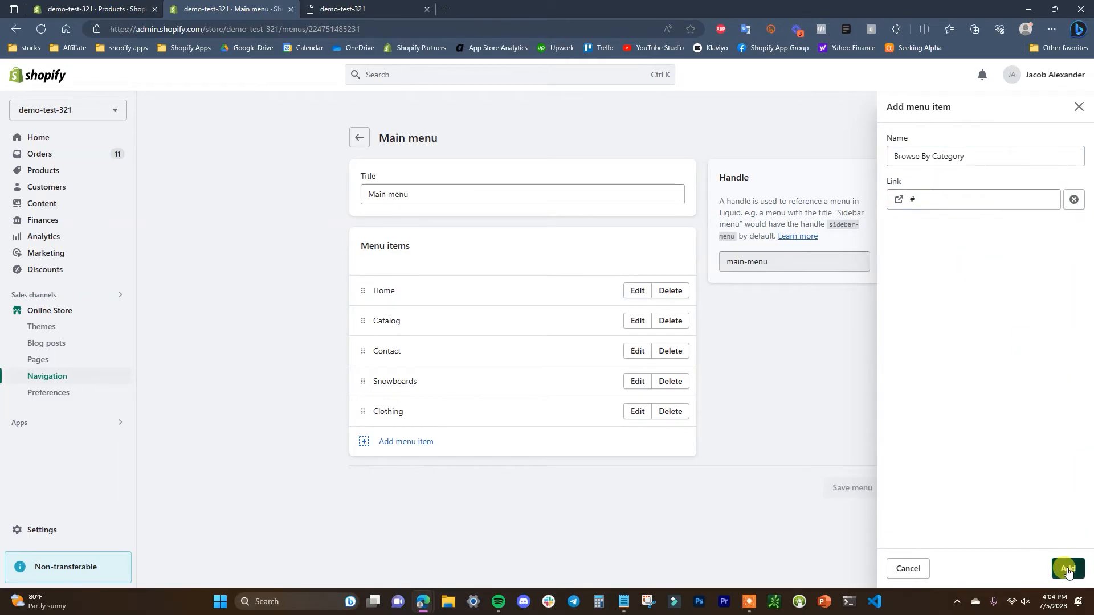
click(1068, 569)
Step: Move Browse By Category above Snowboards, nest Snowboards and Clothing under it, and save the menu
drag(361, 444, 361, 410)
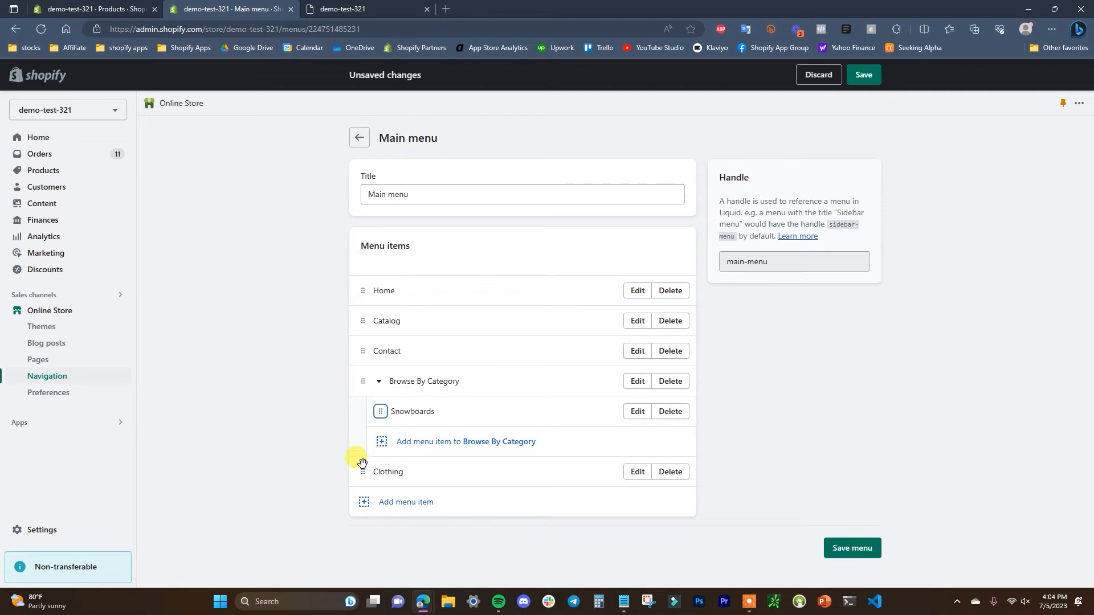
drag(365, 474, 417, 474)
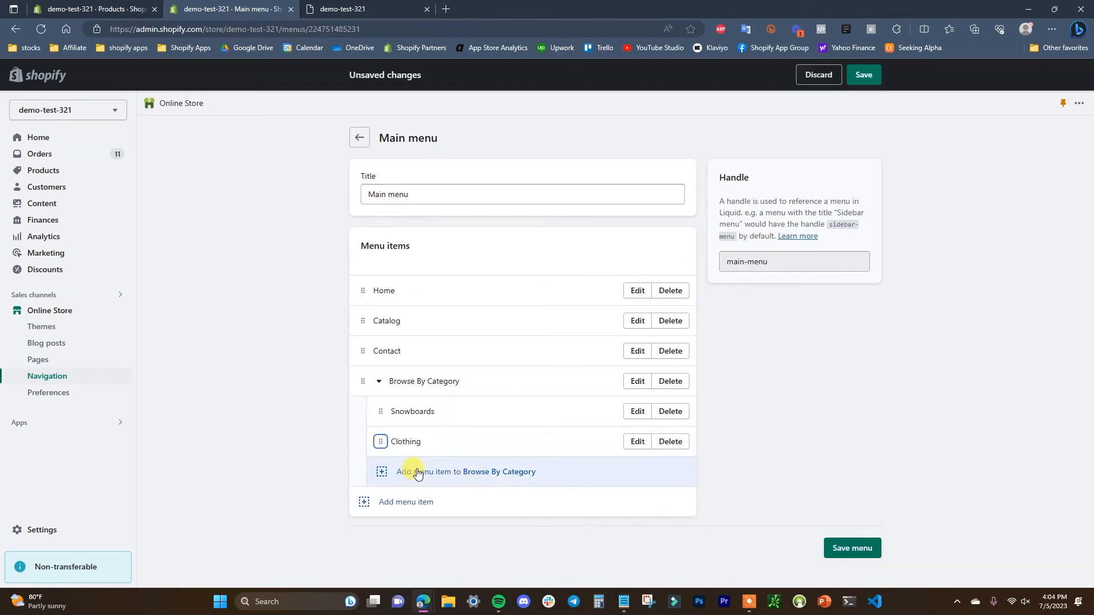
click(855, 548)
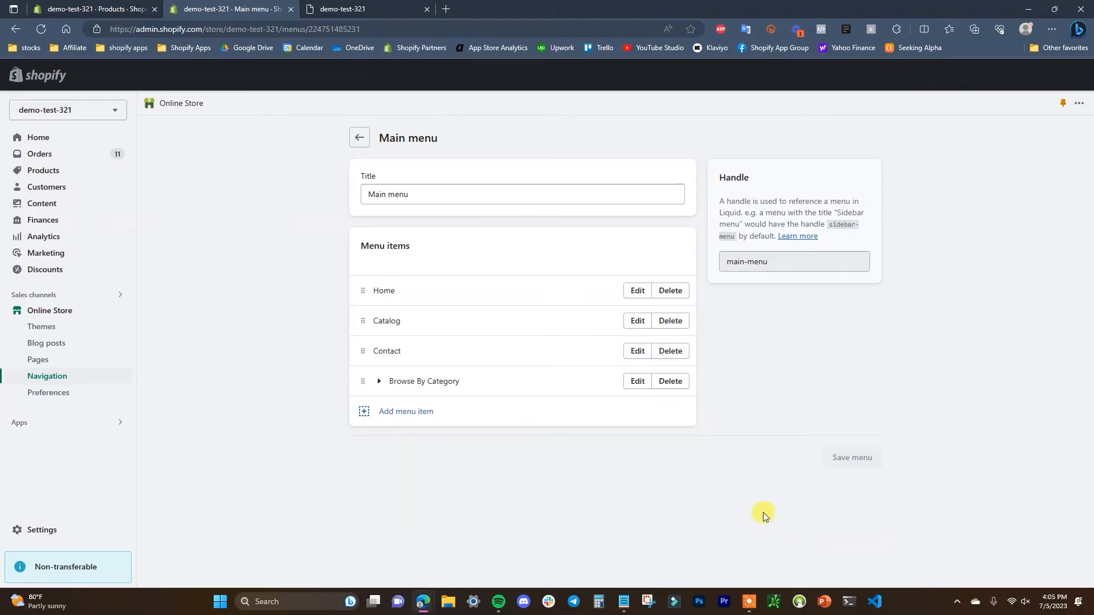
Step: Reopen the storefront home page and expand the Browse By Category dropdown to check its nested links
click(419, 10)
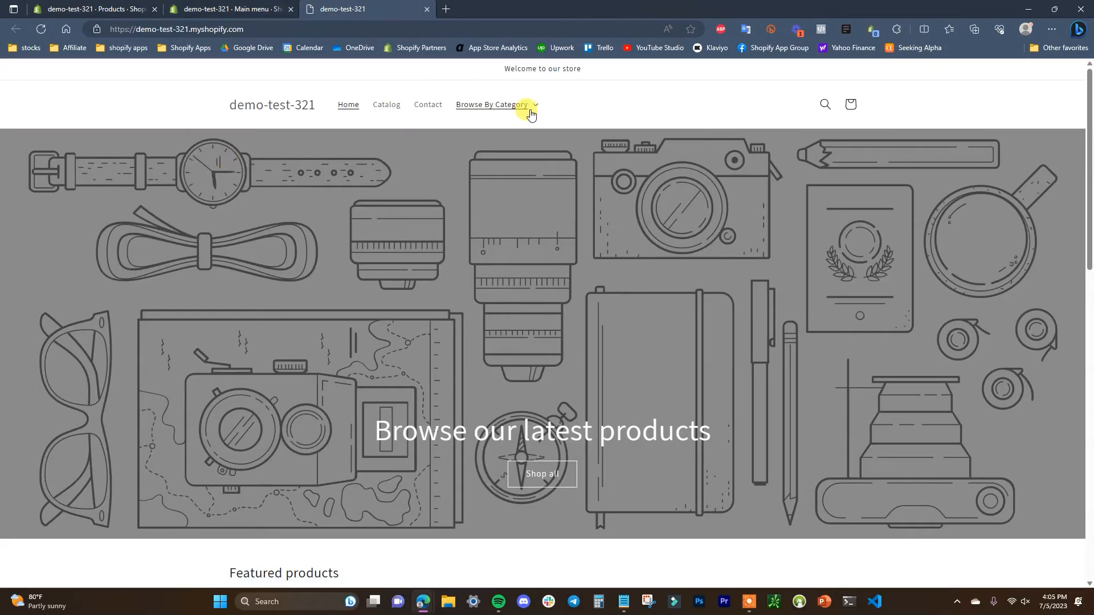
click(532, 112)
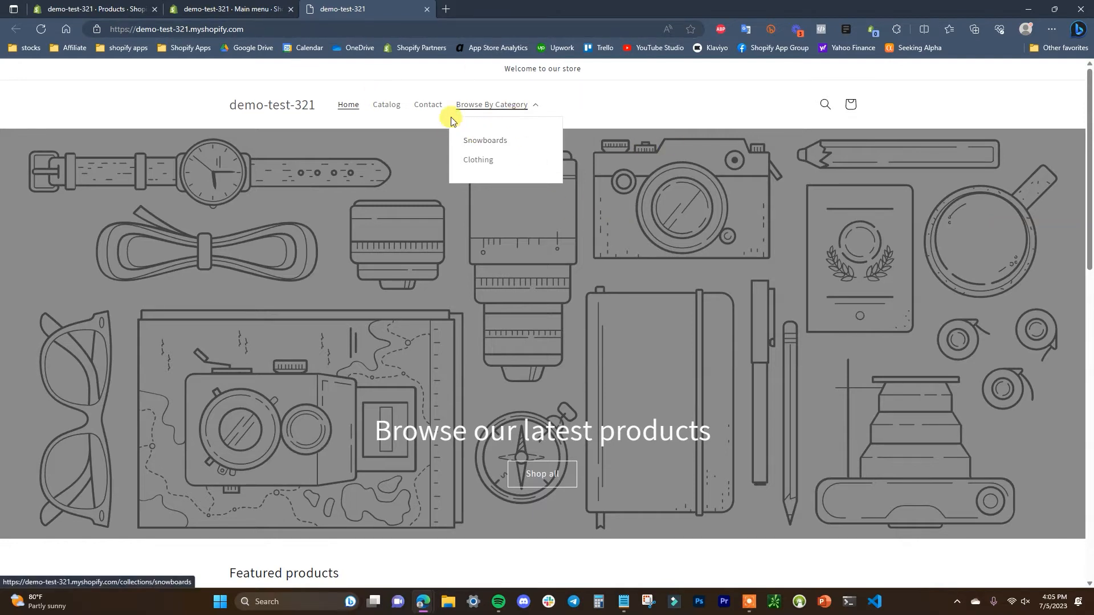
Step: Open the current Dawn theme in the theme editor and close the storefront home page
click(294, 14)
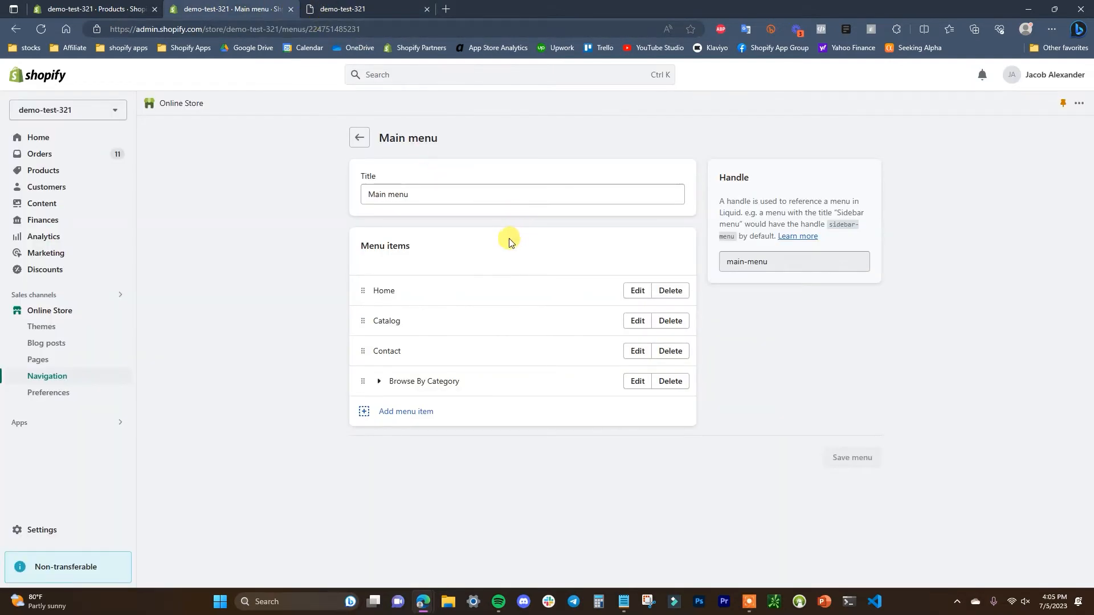
click(320, 9)
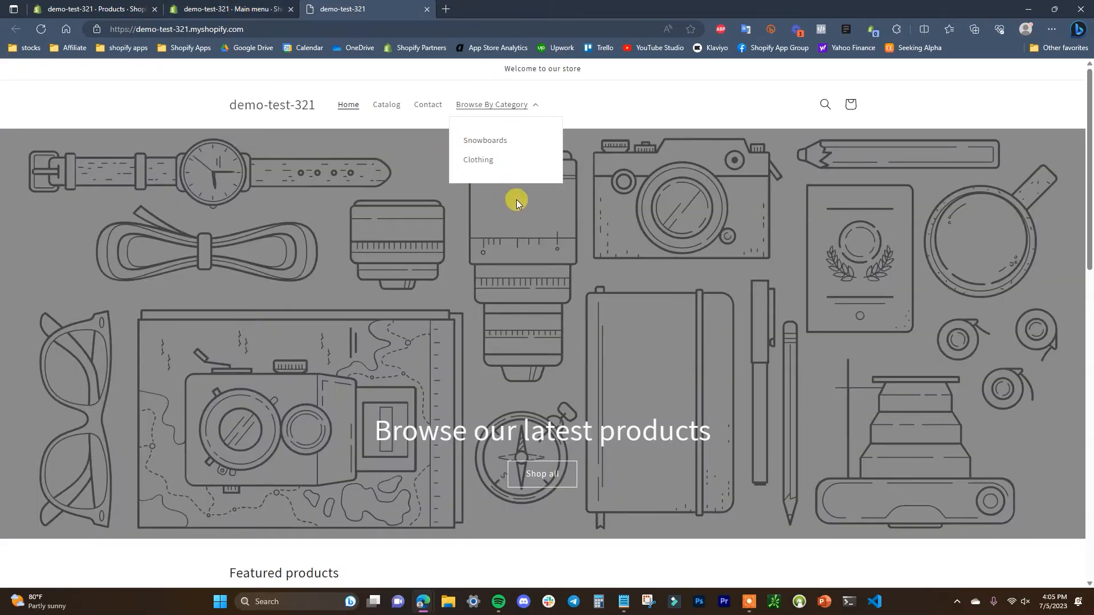
click(256, 7)
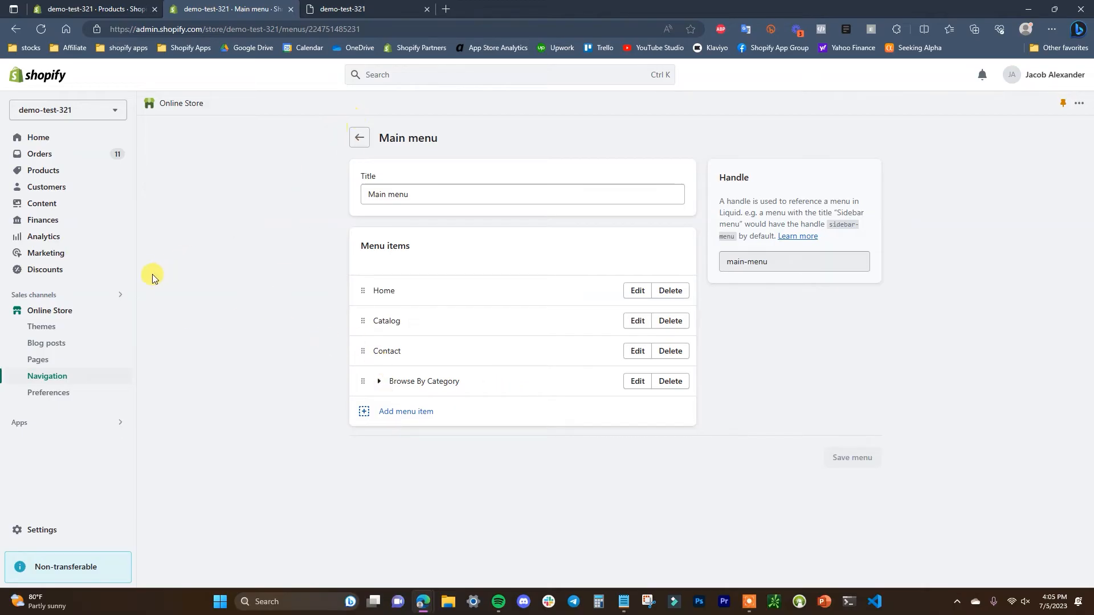
click(78, 312)
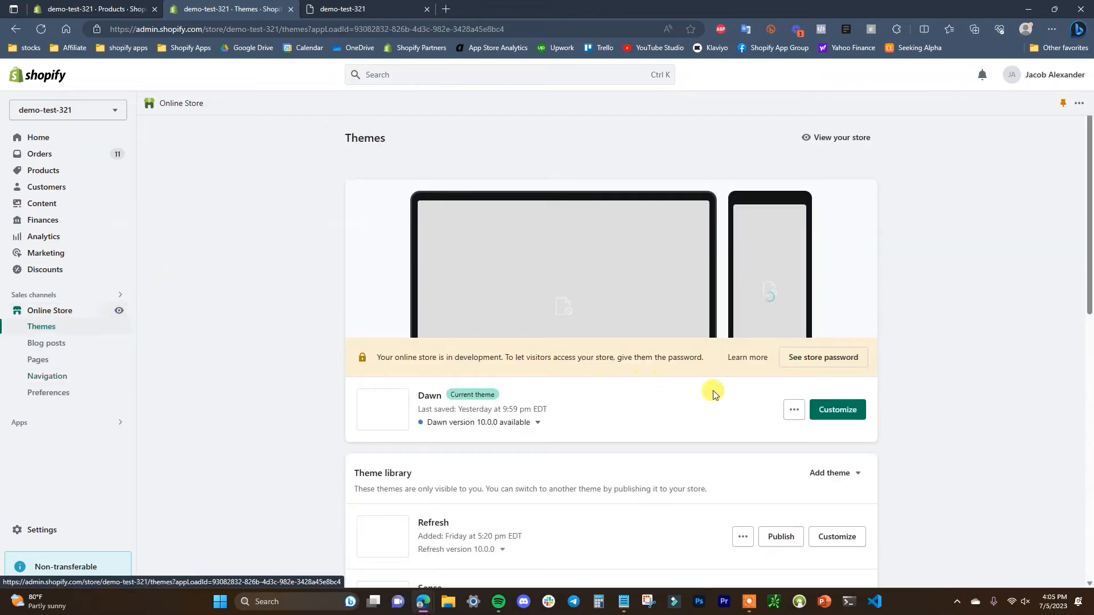
click(838, 410)
click(427, 9)
click(366, 9)
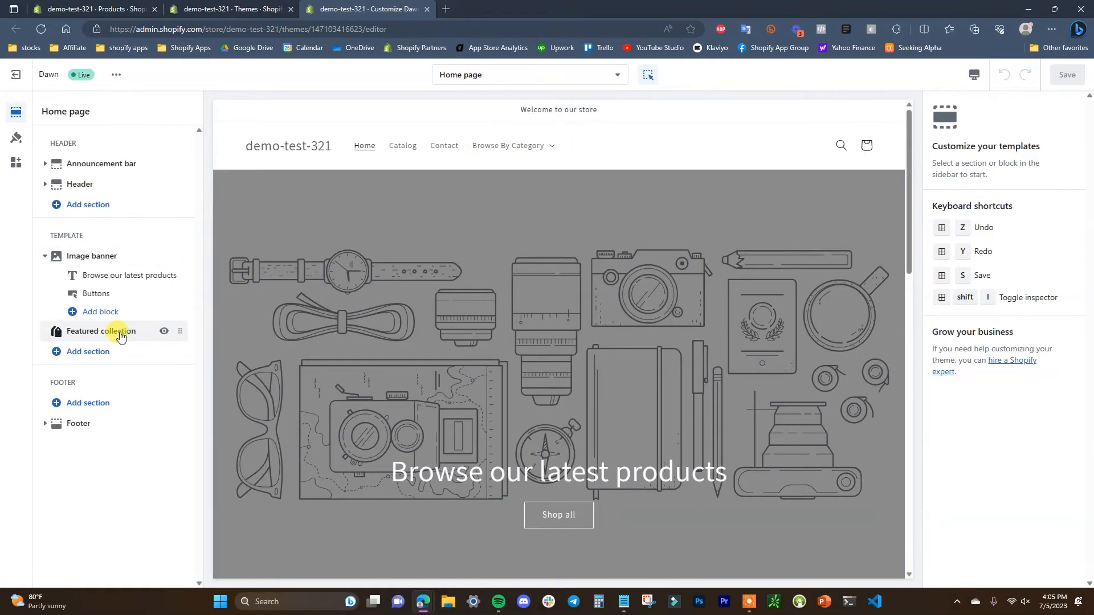
Step: Set the home page's Featured collection section to show the Snowboards collection
click(160, 332)
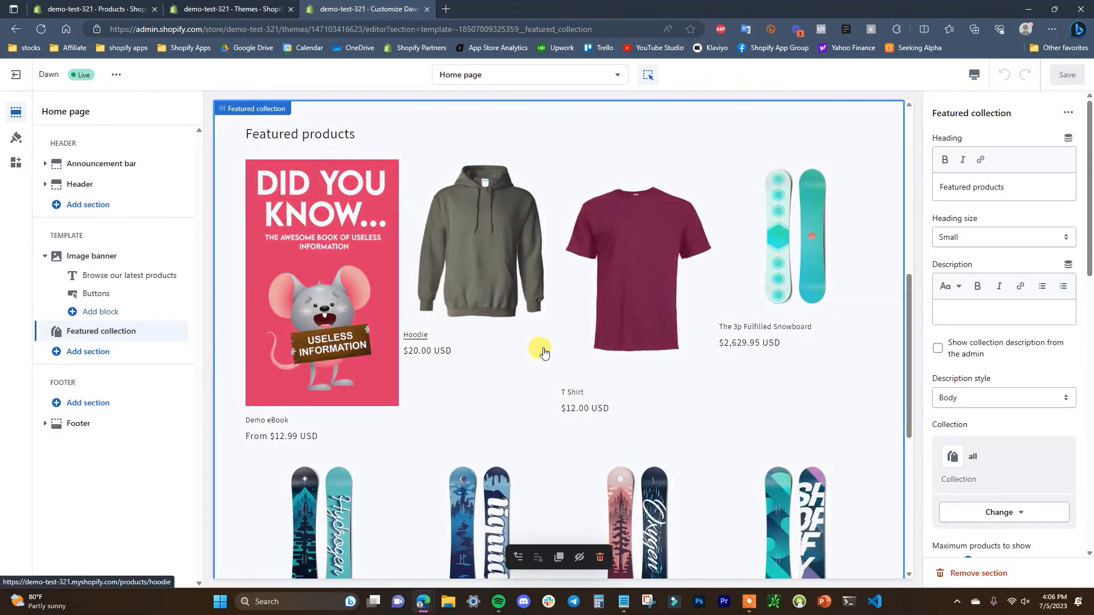
scroll(1042, 370, down, 3)
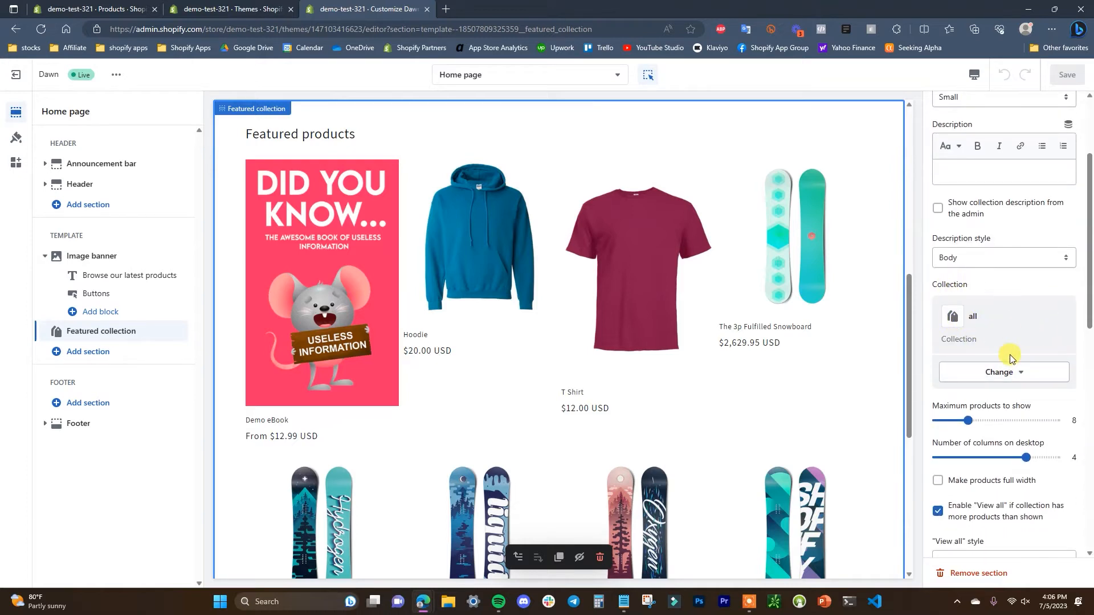
click(1020, 373)
click(1026, 400)
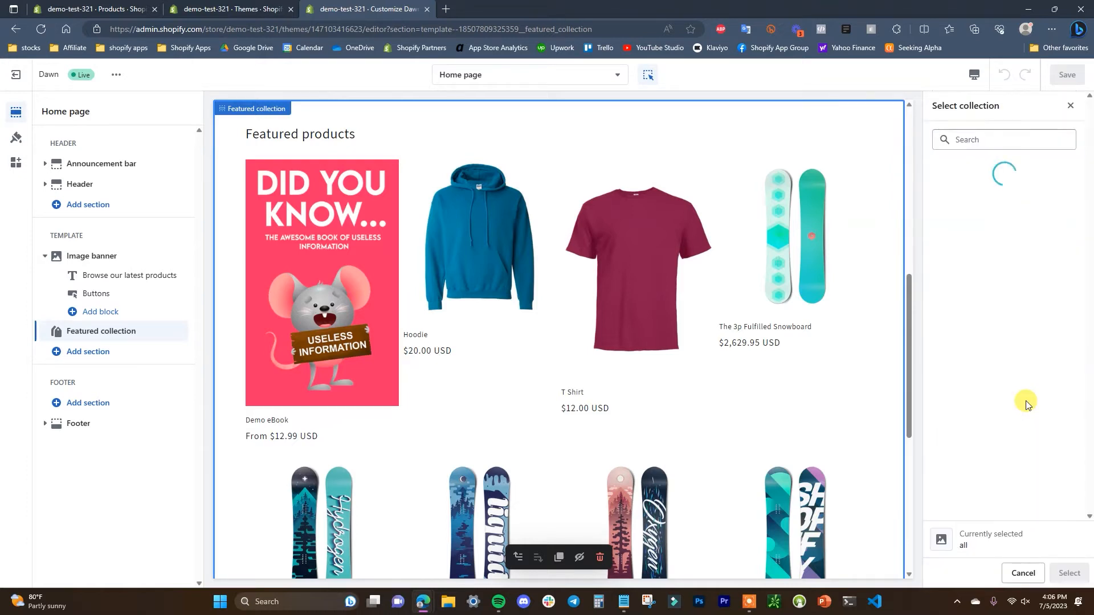
click(1018, 290)
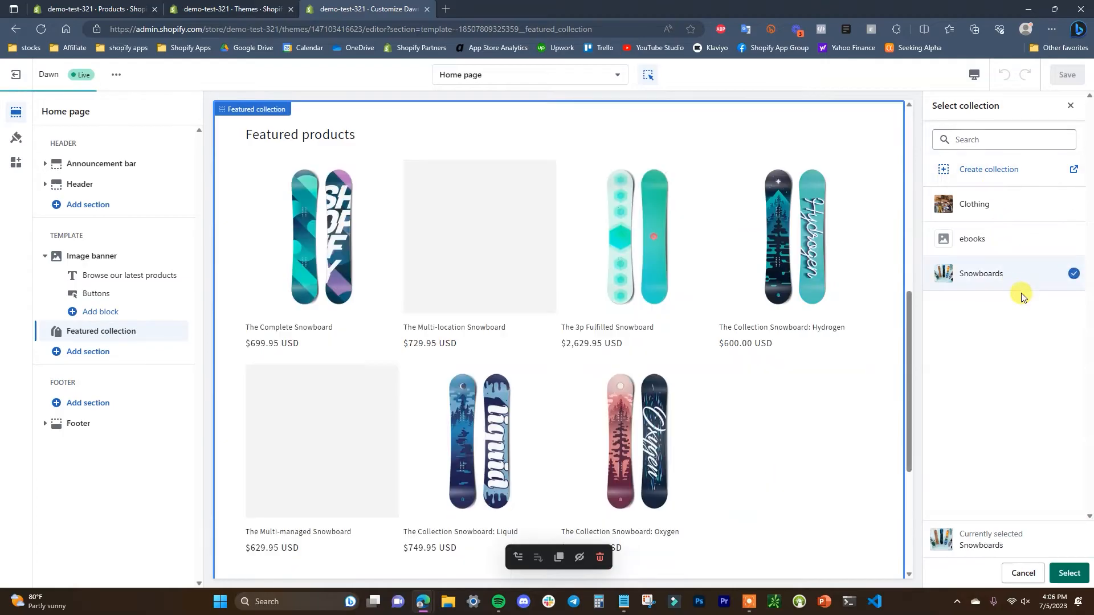
click(1067, 573)
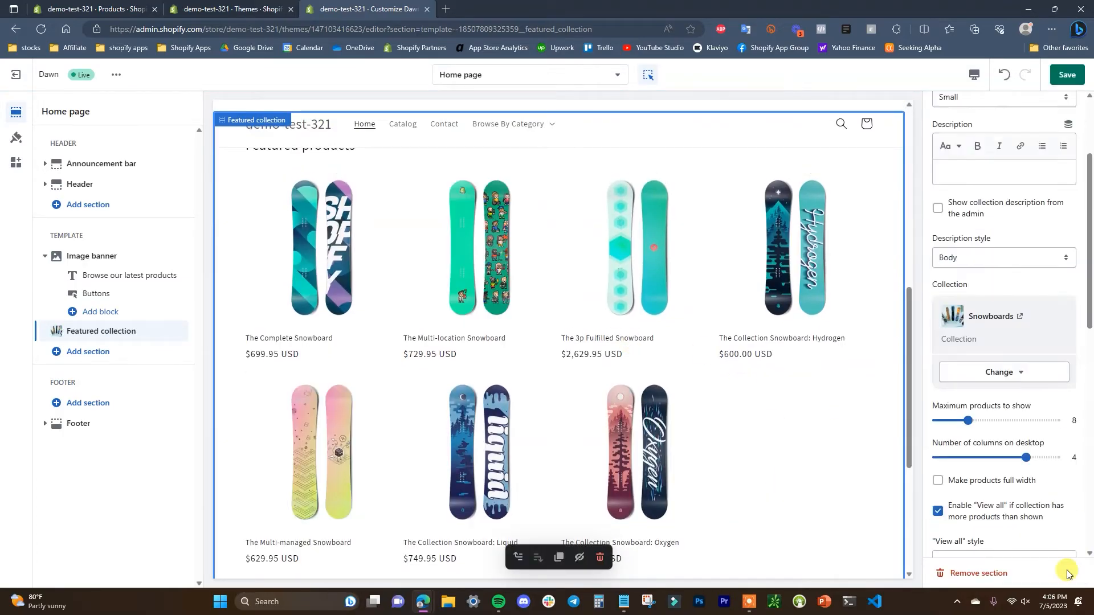
Step: Change the Featured collection heading to Browse Our Snowboards and its heading size to Medium
scroll(1023, 273, up, 4)
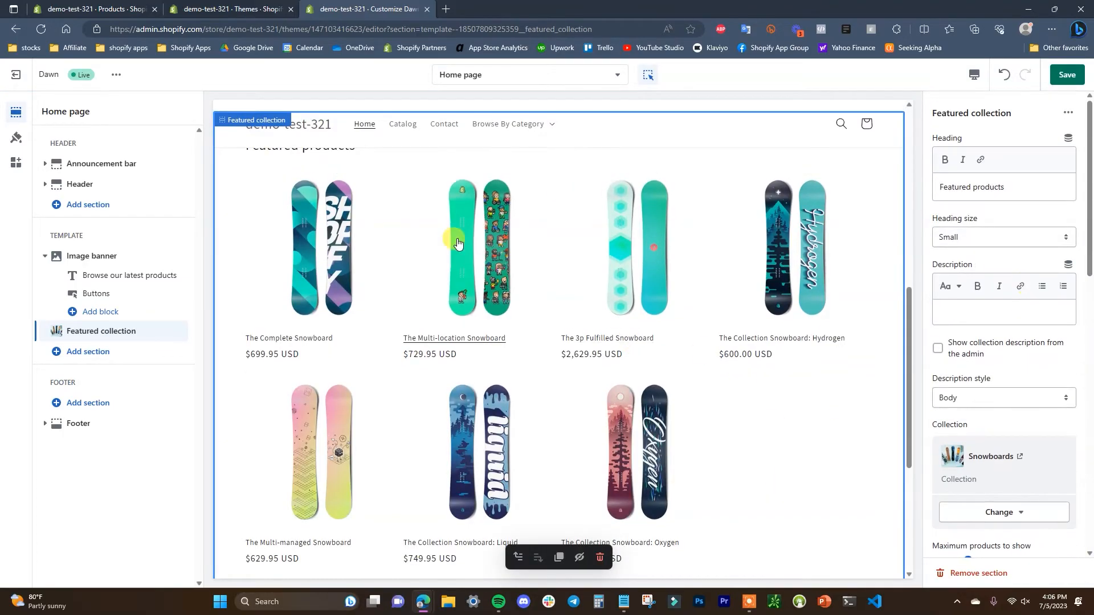
scroll(476, 224, up, 1)
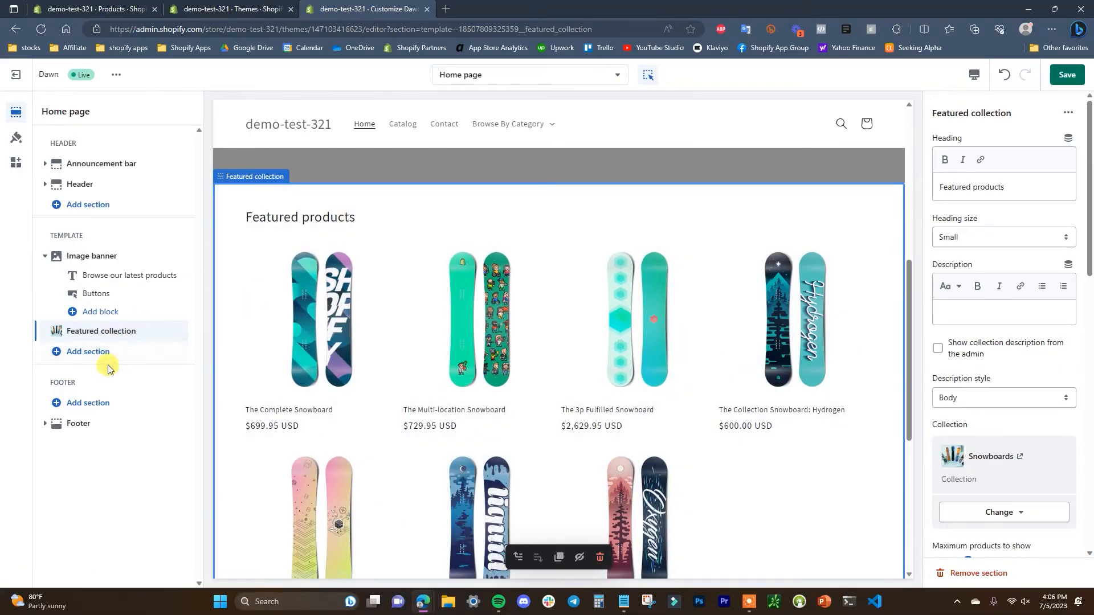
click(122, 338)
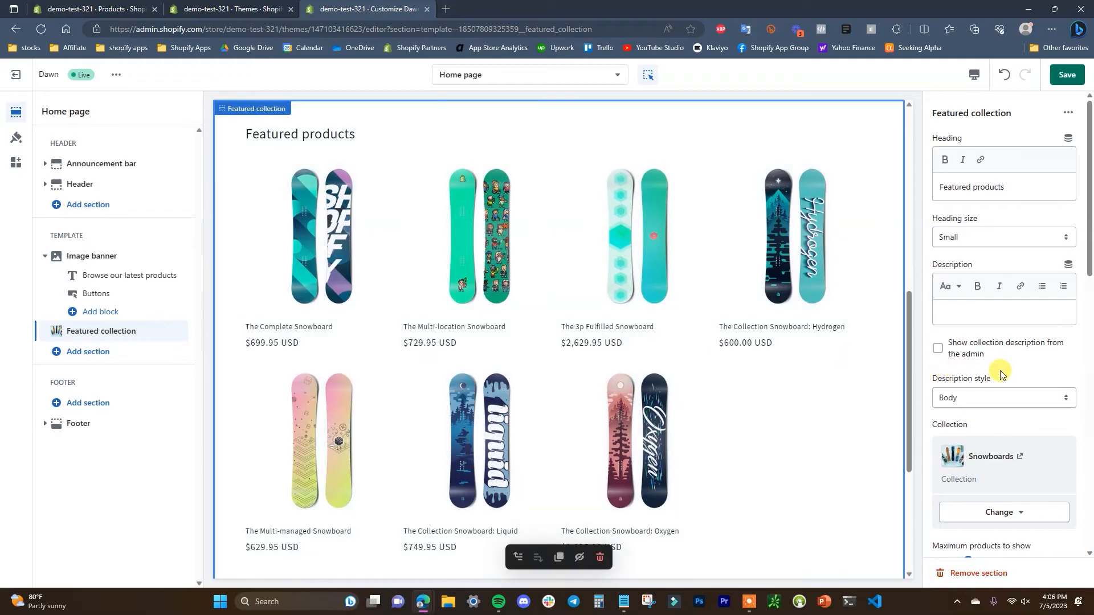
scroll(1021, 279, down, 1)
scroll(1026, 288, up, 1)
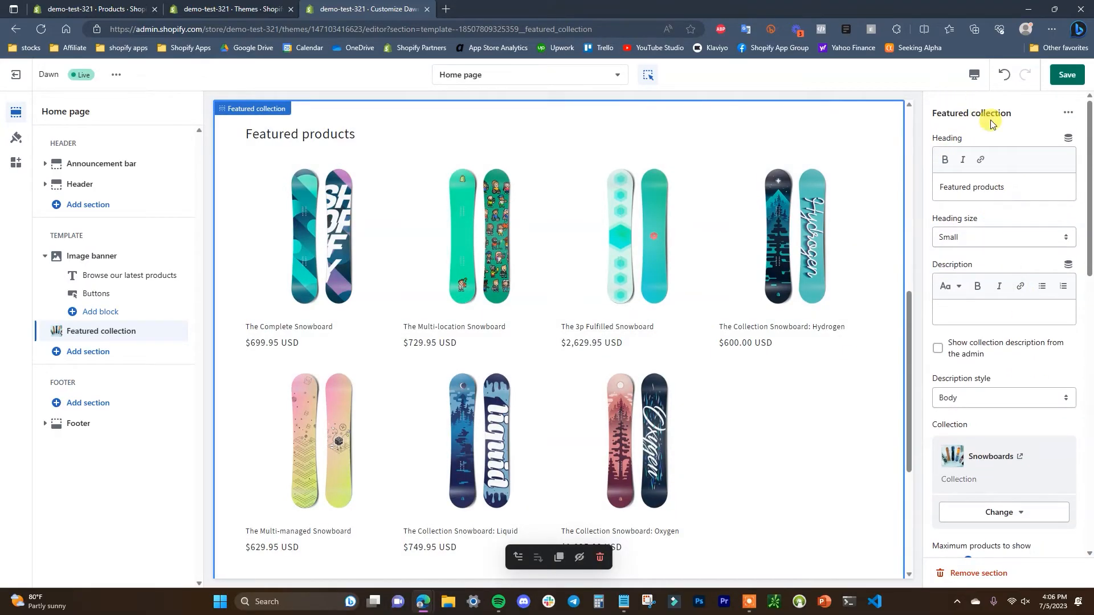
triple_click(1023, 186)
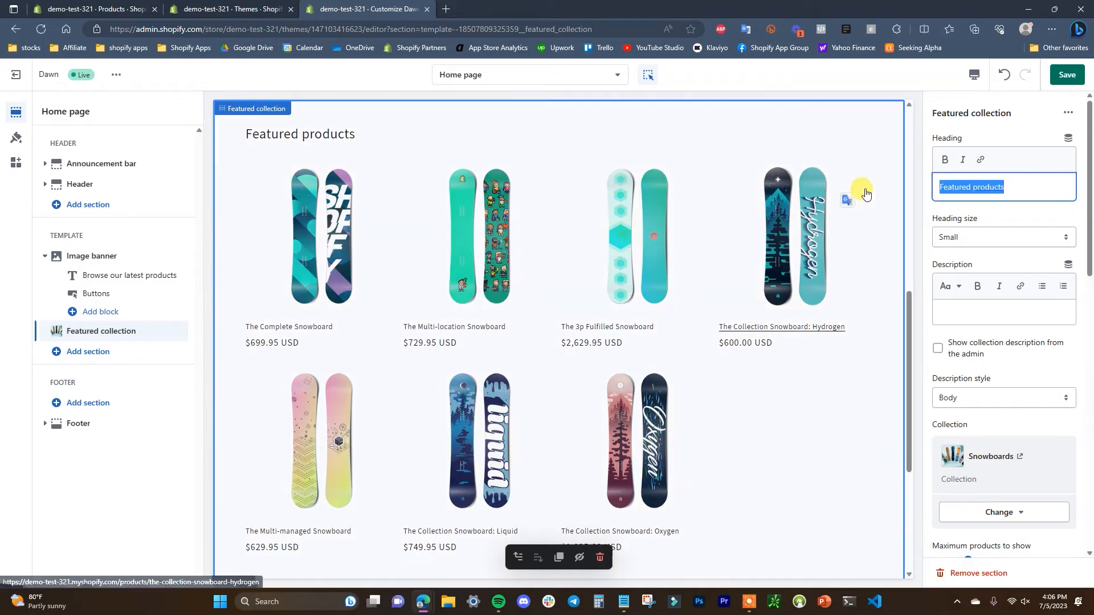
text(Snowboa)
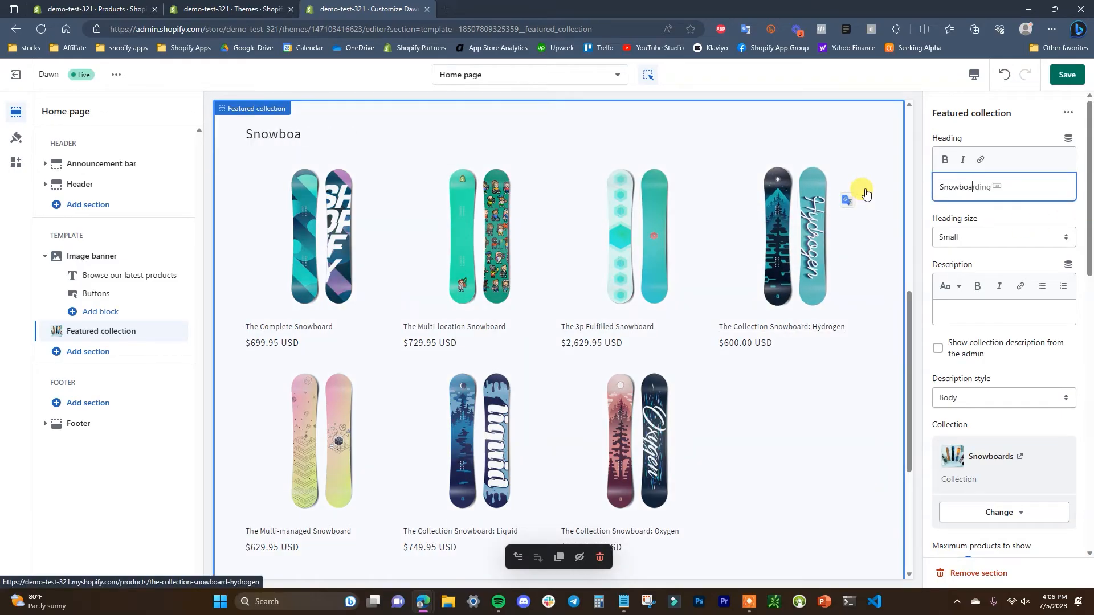
text(rds)
key(Home)
text(Browse Our)
click(1035, 237)
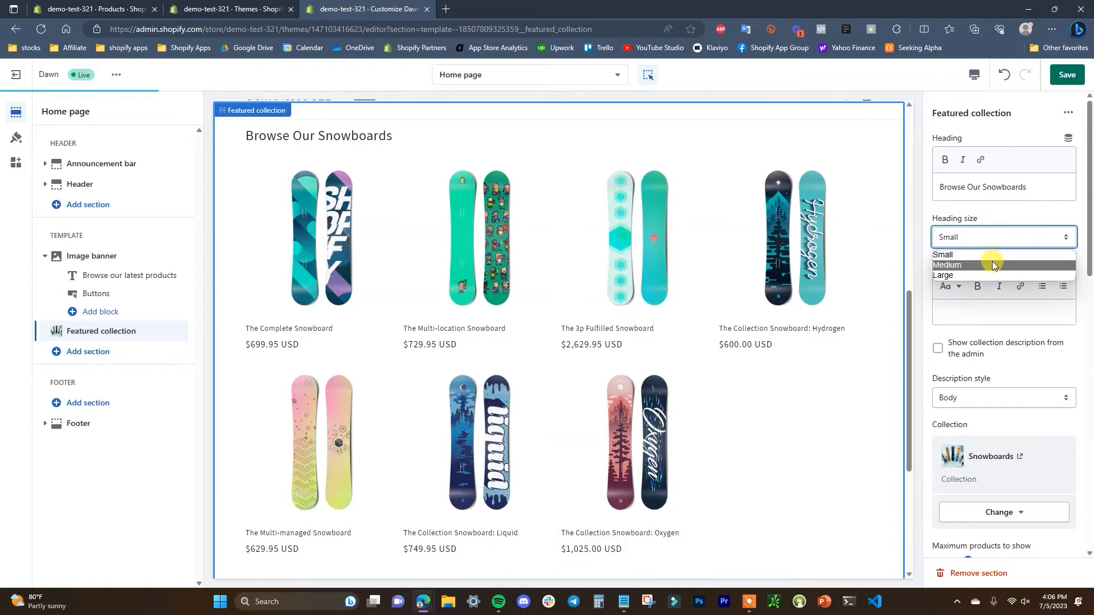
click(962, 332)
Step: Limit the Featured collection to 6 products in 3 desktop columns and check the grid's View all button
scroll(507, 273, down, 3)
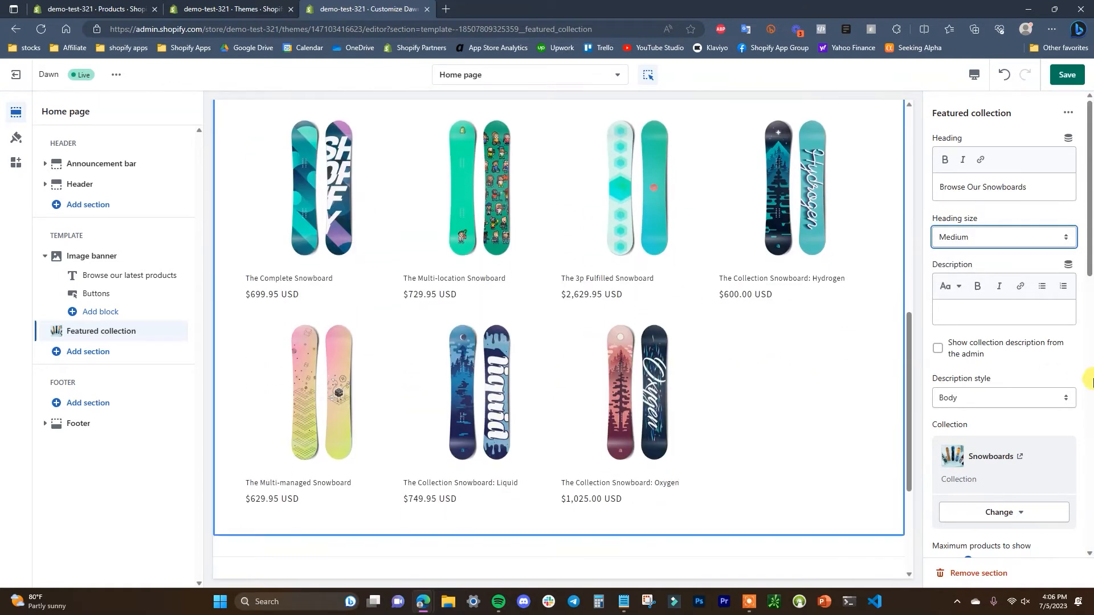
scroll(1035, 372, down, 3)
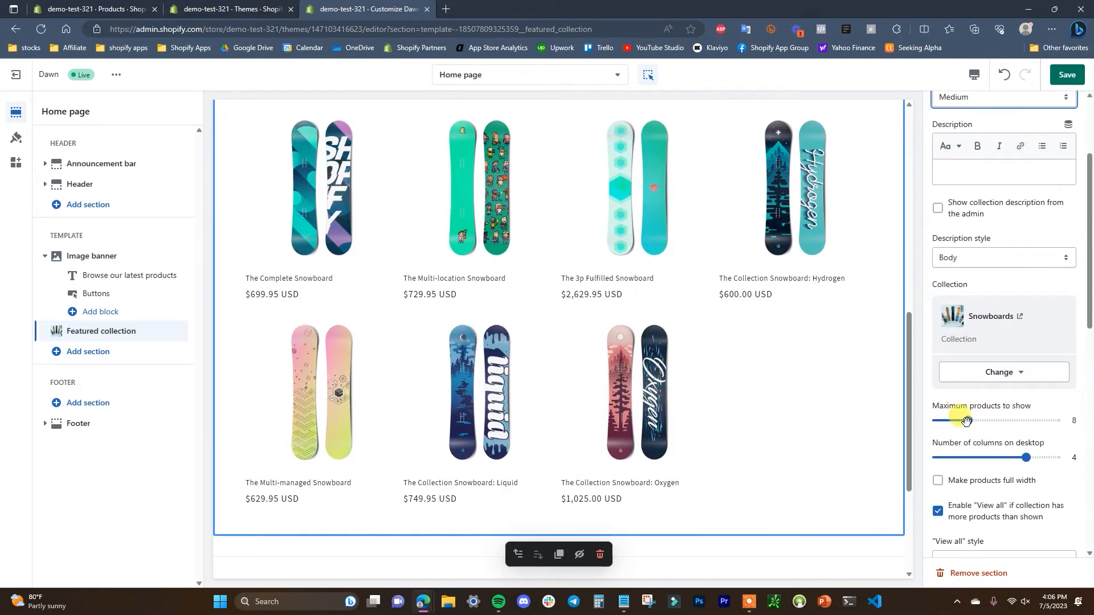
click(1026, 454)
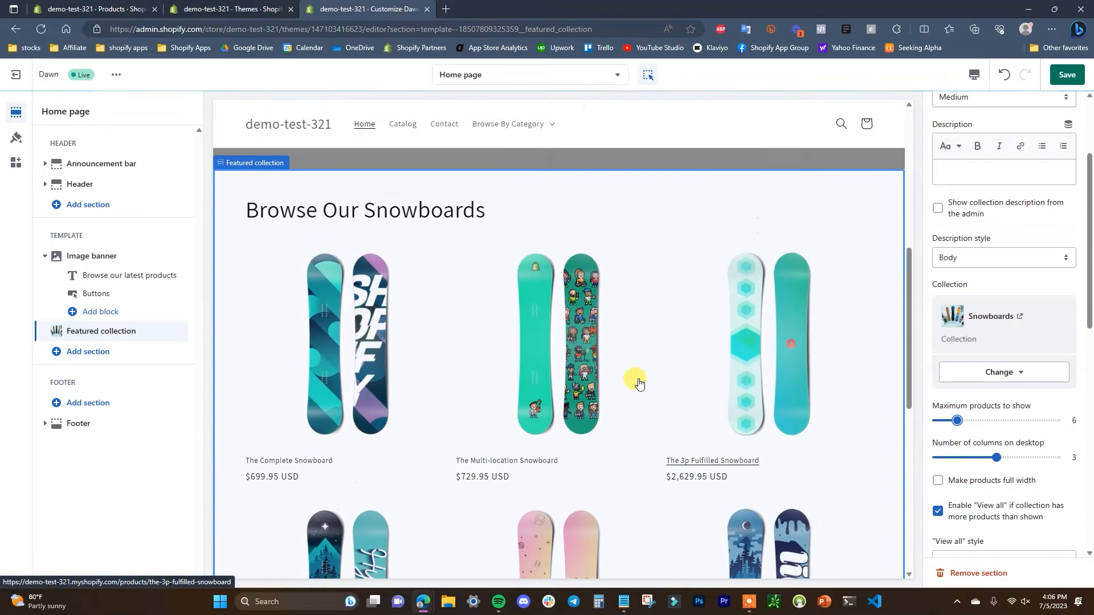
scroll(679, 399, down, 5)
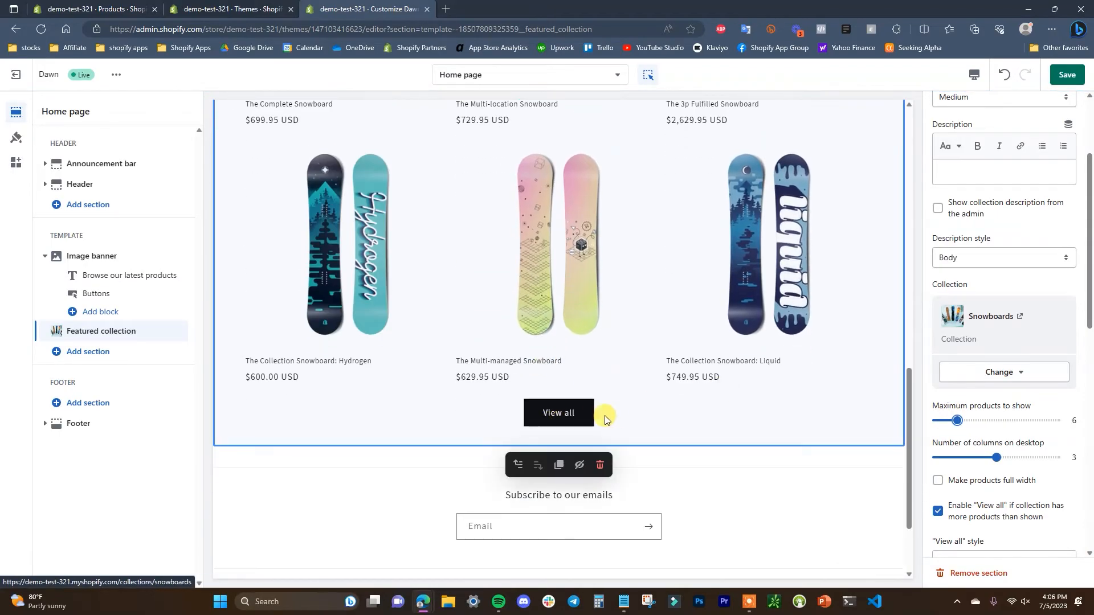
scroll(605, 395, down, 4)
Step: Try making the Featured collection products full width and turn the option off again
scroll(1048, 464, down, 3)
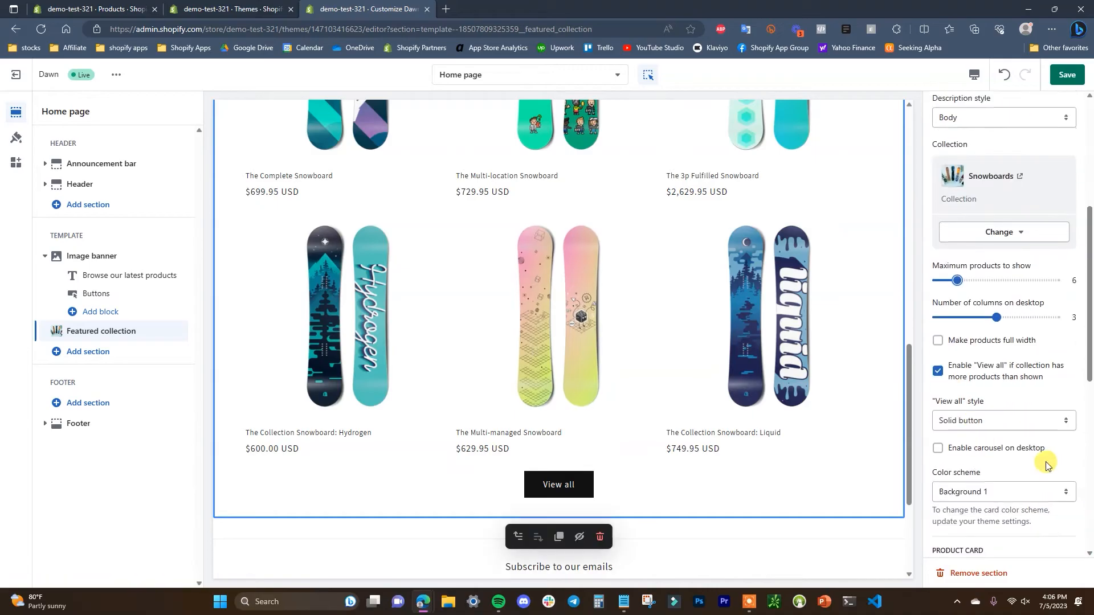
scroll(1010, 459, down, 2)
scroll(1002, 425, up, 2)
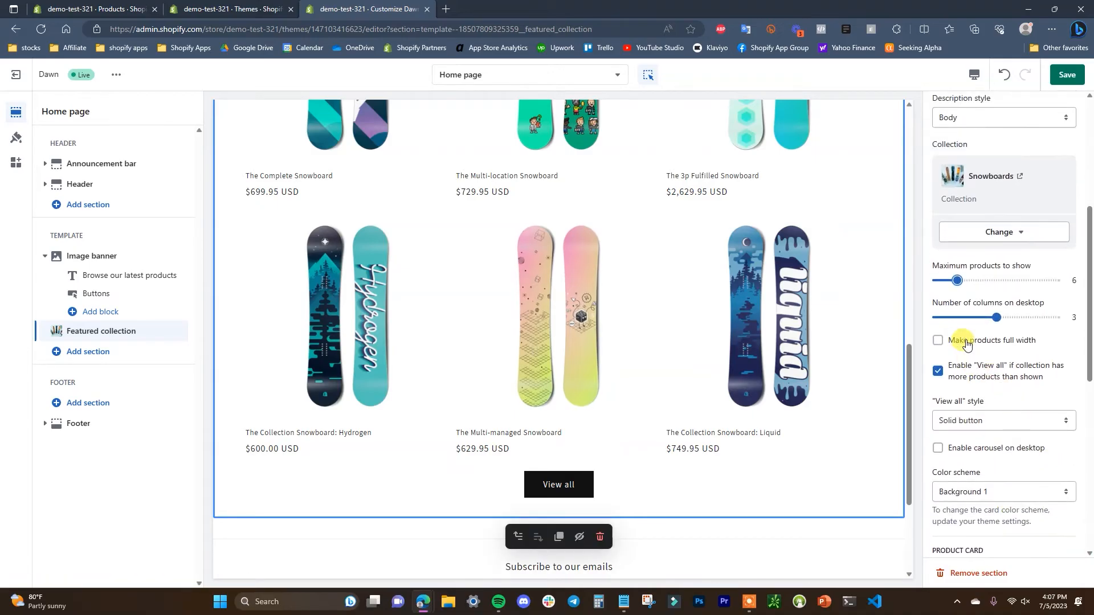
click(967, 341)
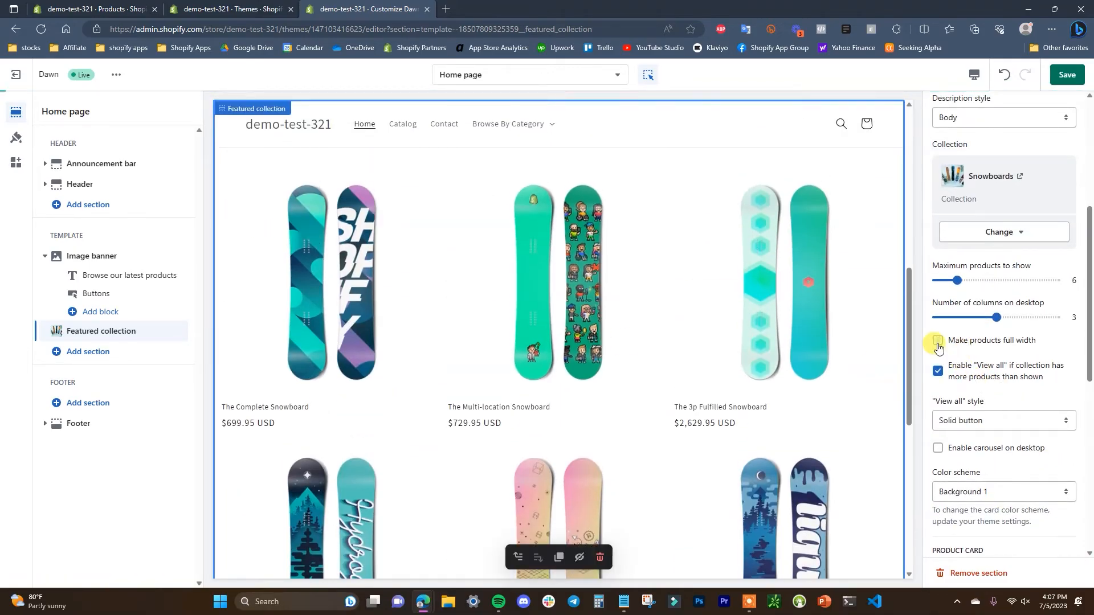
click(937, 342)
Step: Try the Portrait image ratio on the product cards and return it to Adapt to image
scroll(1033, 405, down, 2)
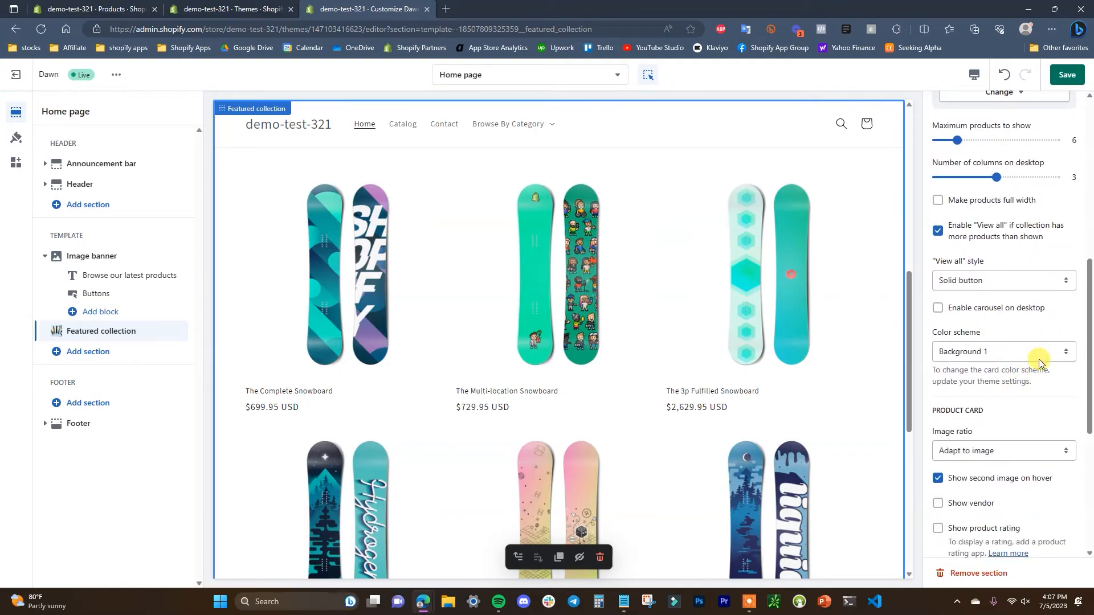
scroll(1038, 359, down, 1)
click(1031, 383)
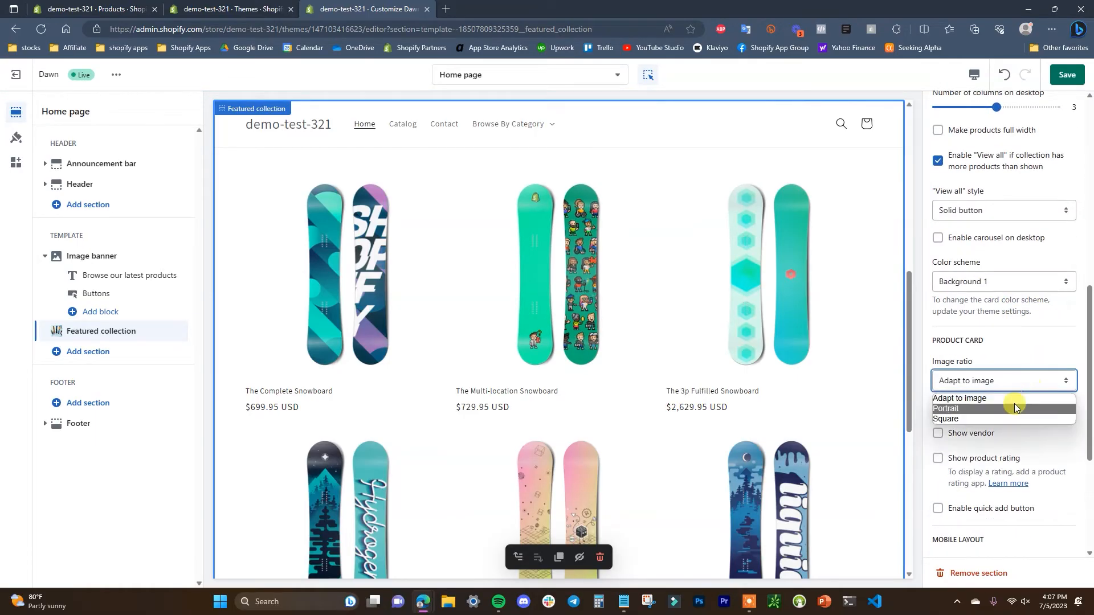
click(1014, 408)
click(1023, 382)
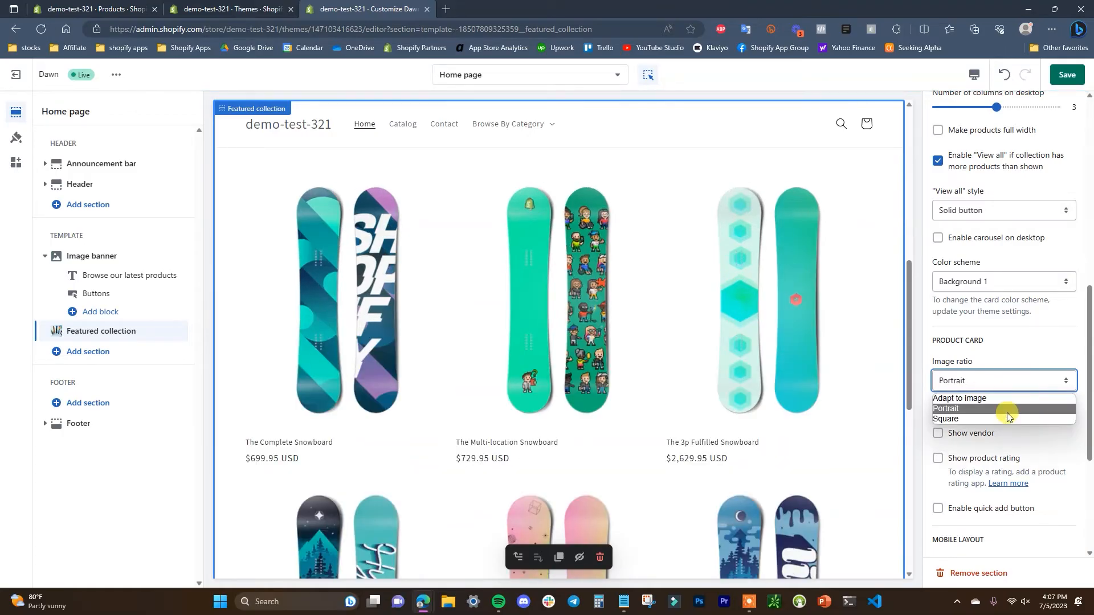
click(991, 398)
Step: Try showing the vendor and product rating on the product cards and turn both options off again
click(959, 432)
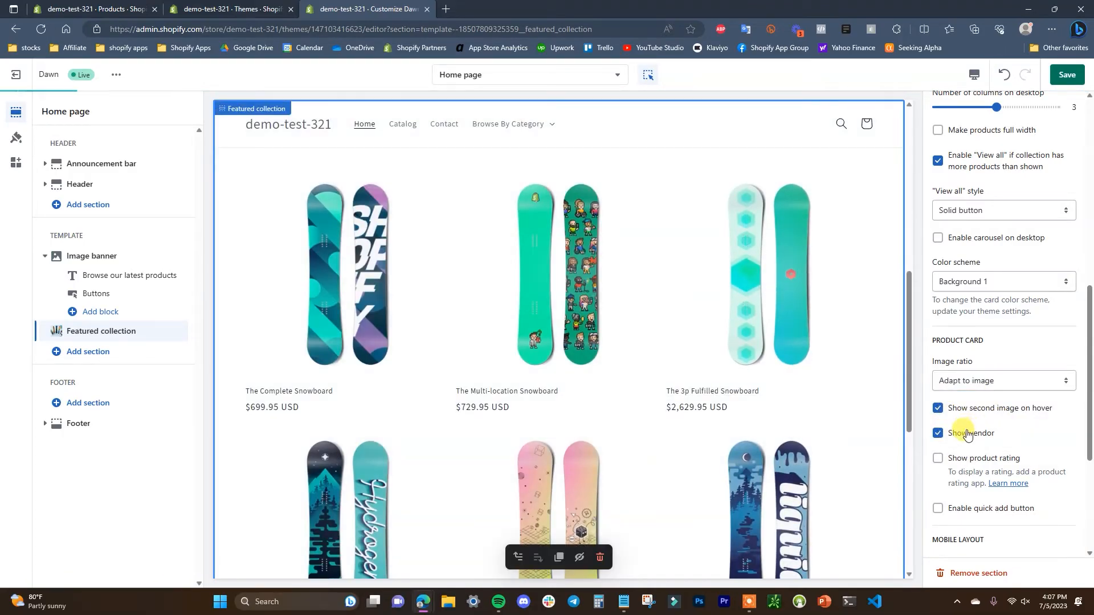
click(961, 434)
click(974, 458)
click(981, 460)
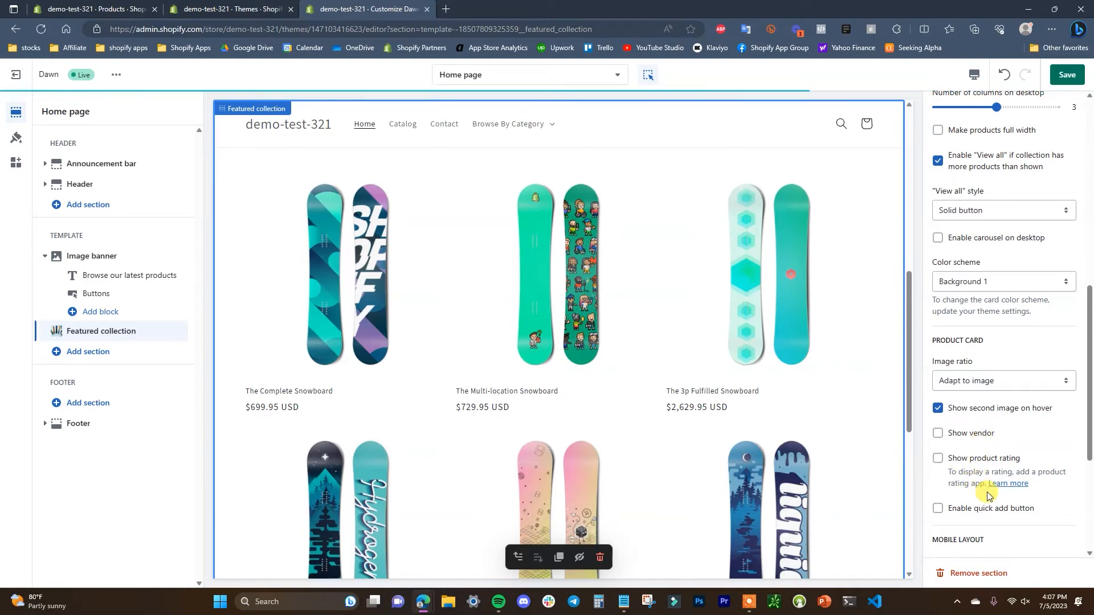
Step: Try the quick add button on the Featured collection products and disable it again
scroll(989, 489, down, 1)
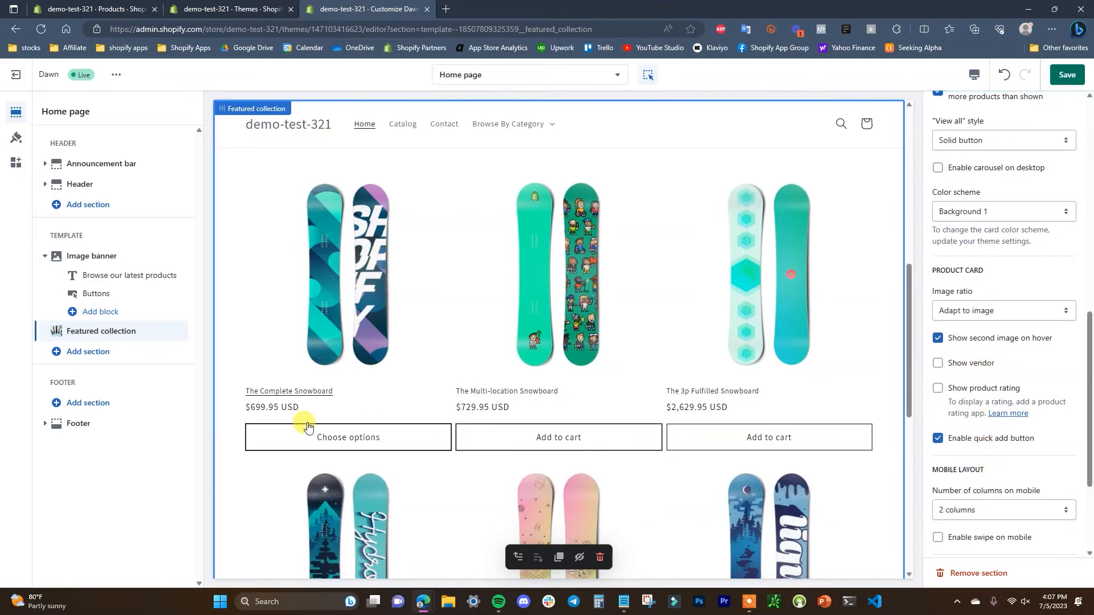
scroll(843, 447, down, 3)
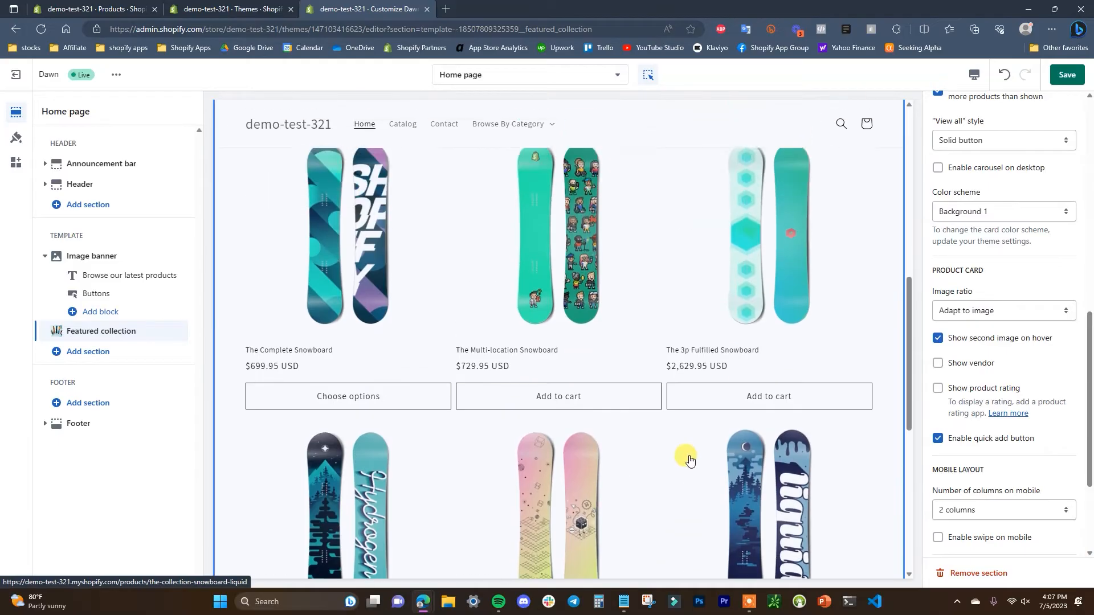
click(981, 444)
scroll(677, 438, down, 4)
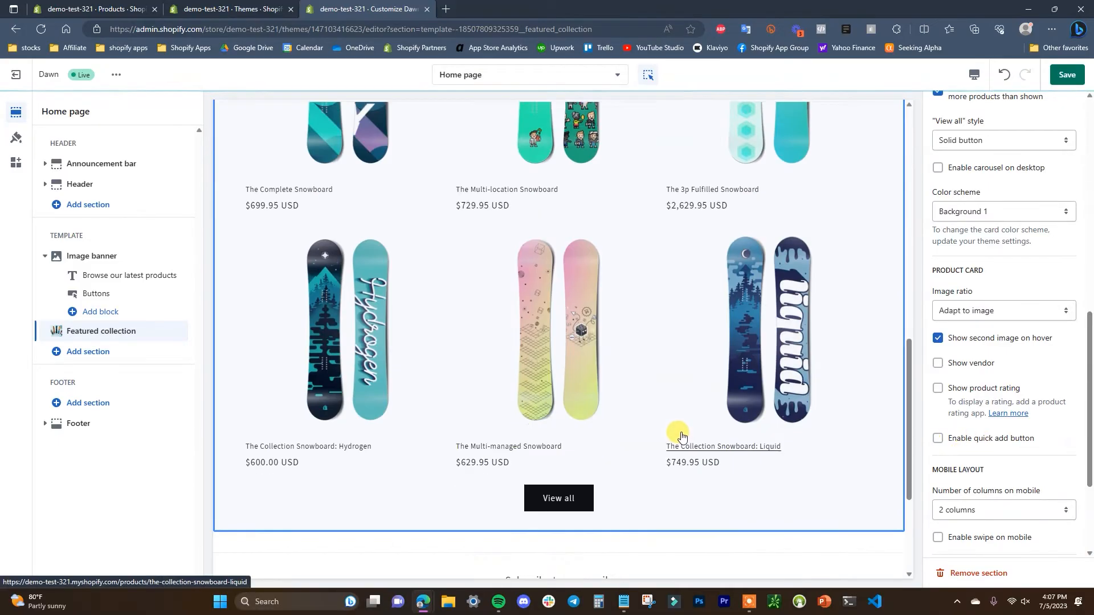
Step: Switch the preview to the mobile layout and examine how the Featured collection's product columns are arranged
click(1070, 512)
click(1051, 493)
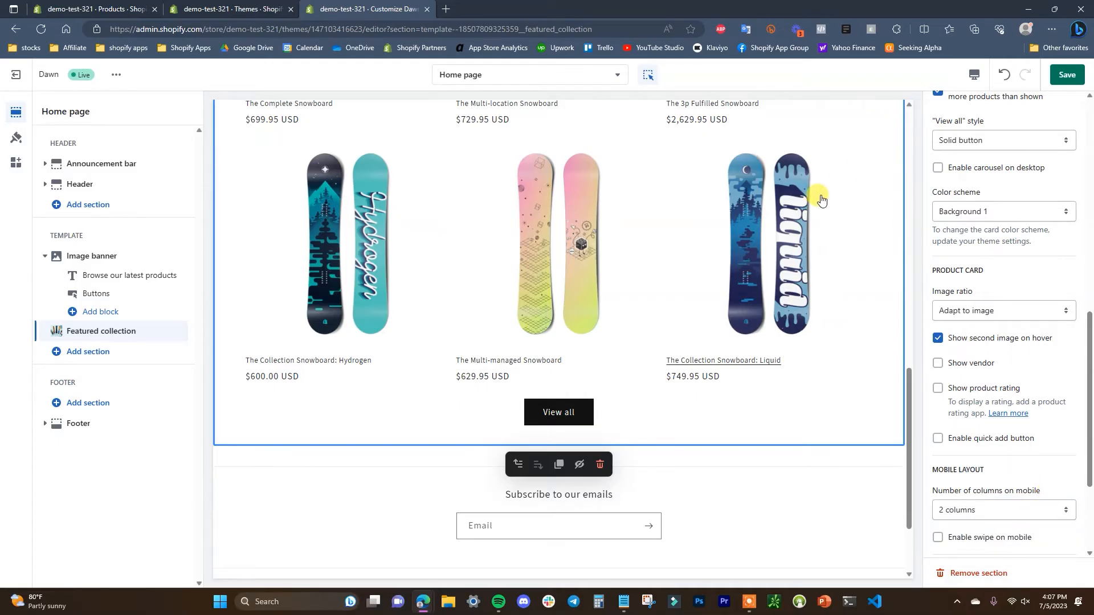
click(975, 77)
click(998, 107)
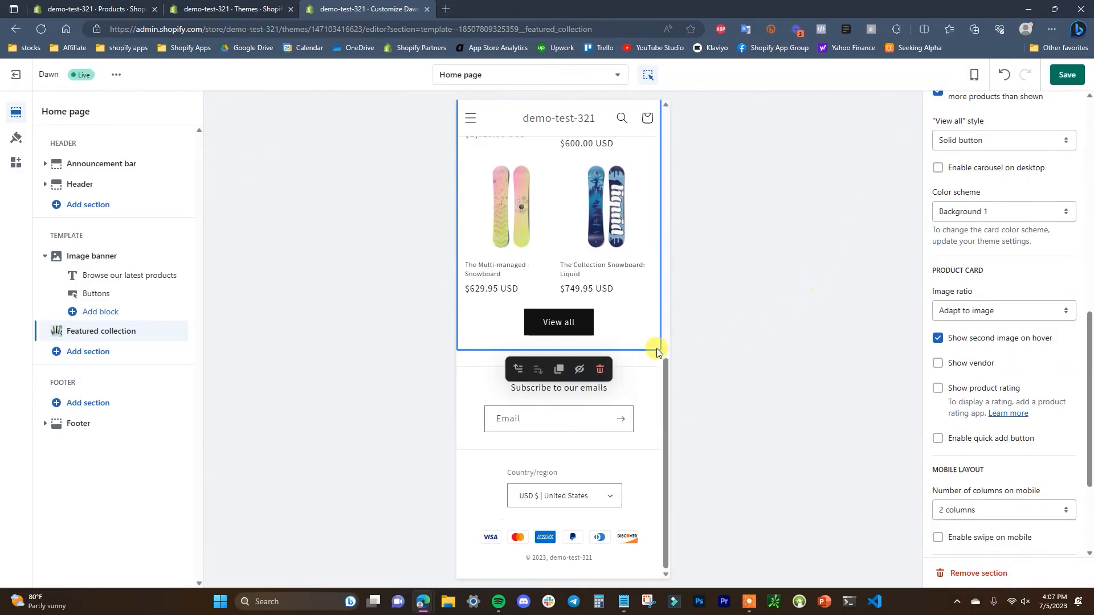
scroll(610, 331, up, 4)
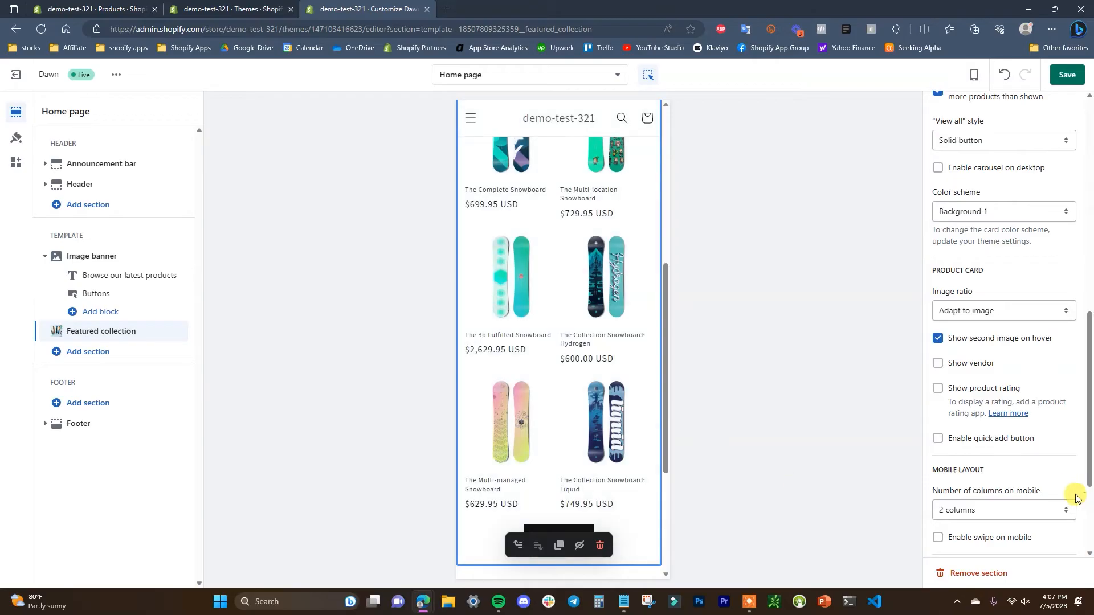
Step: Try a single mobile column for the Featured collection products and return the setting to 2 columns
click(1039, 511)
click(969, 527)
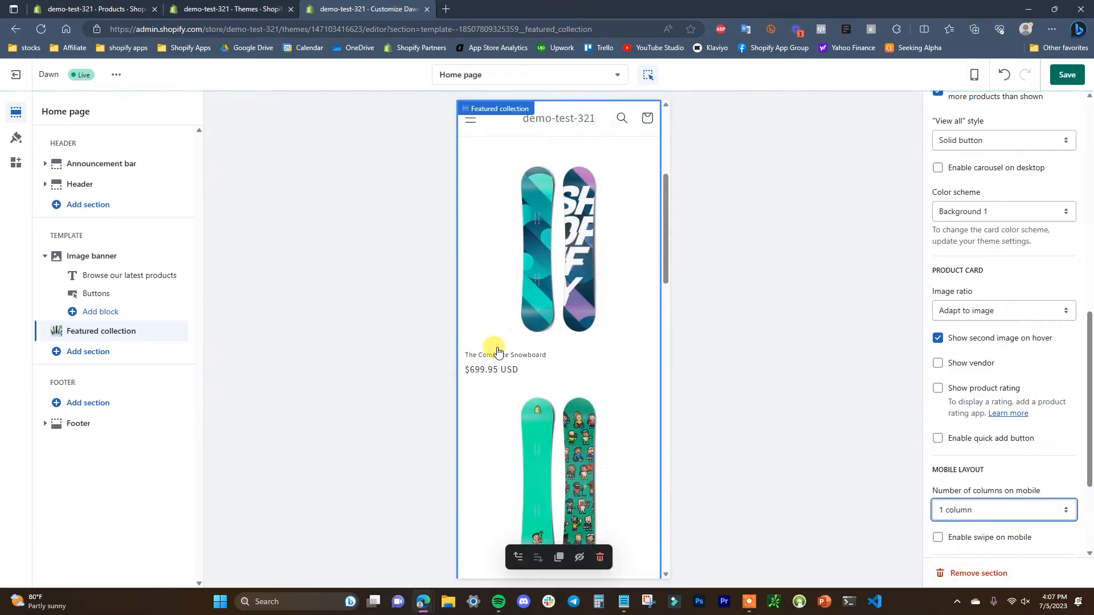
click(996, 510)
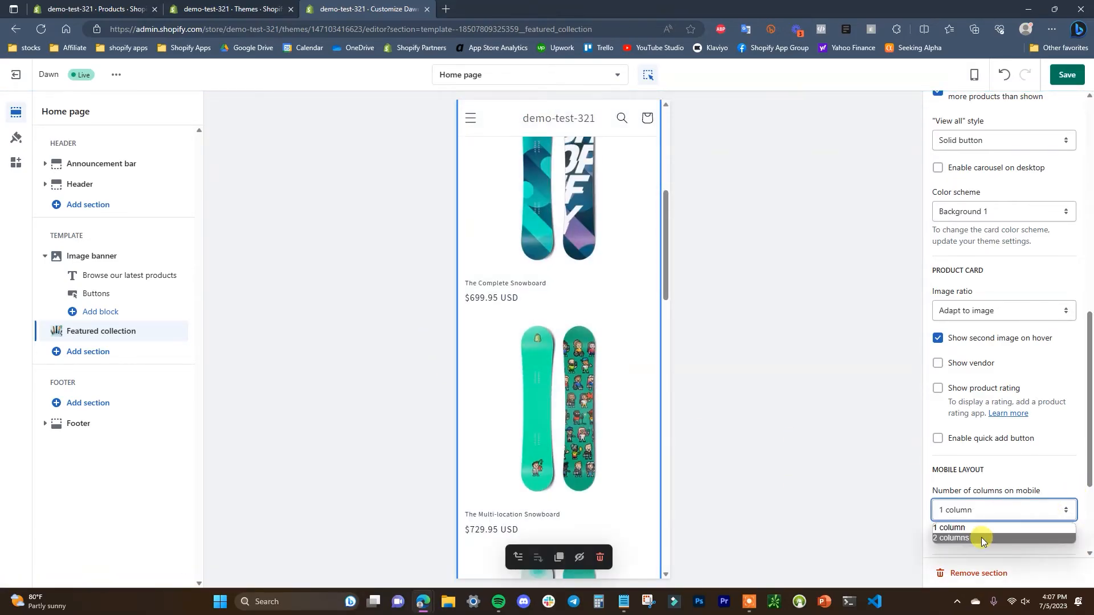
click(984, 536)
Step: Switch the preview back to the desktop layout, check the Browse Our Snowboards section and save the theme
click(974, 75)
click(997, 128)
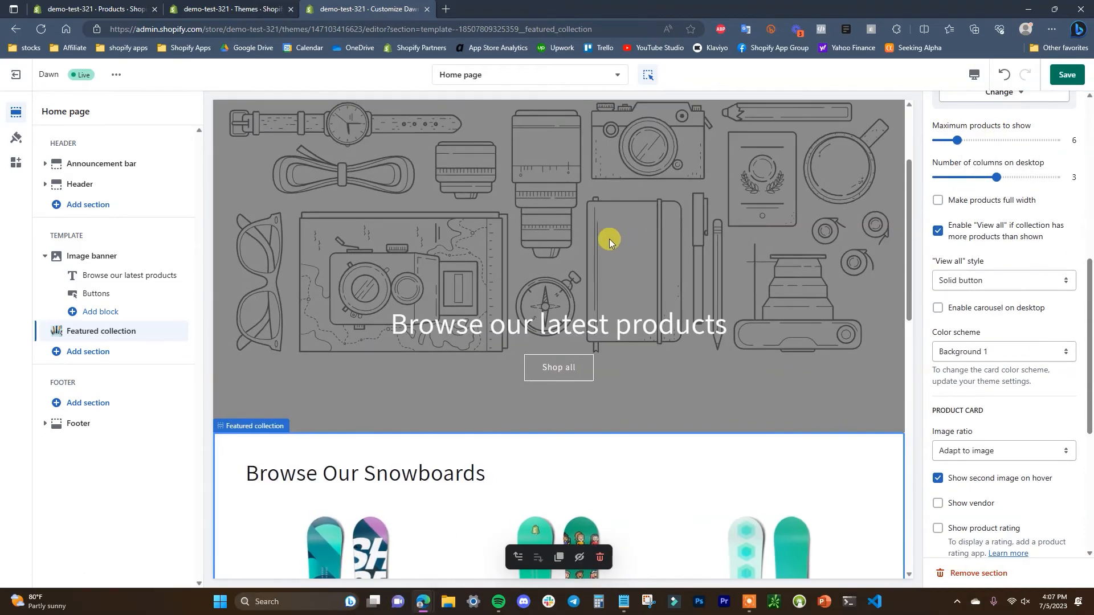
scroll(700, 437, down, 3)
scroll(700, 438, down, 2)
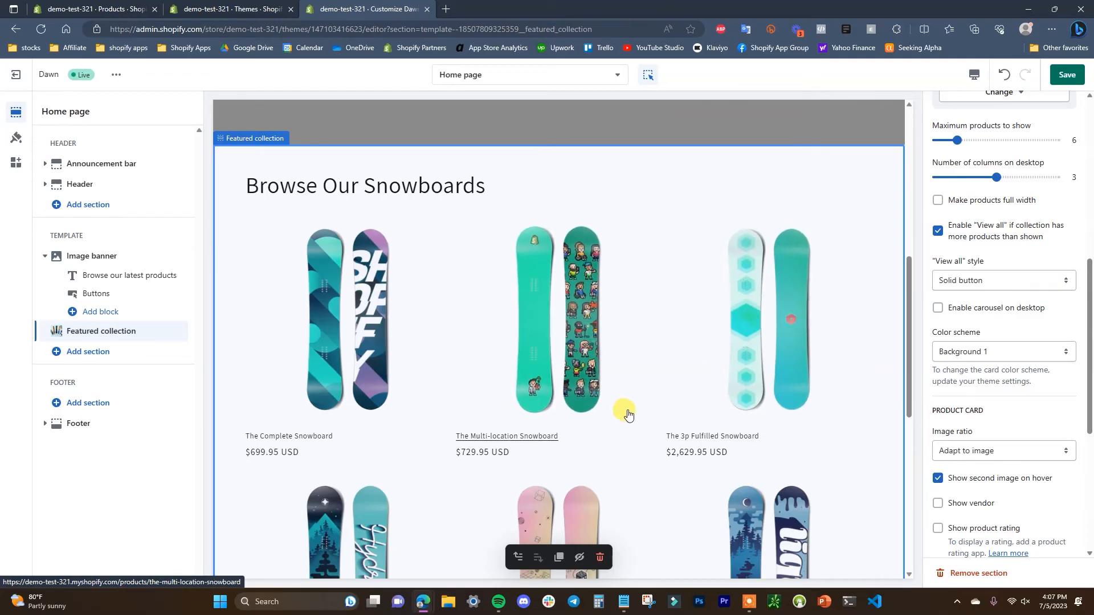
scroll(627, 413, up, 5)
click(1066, 76)
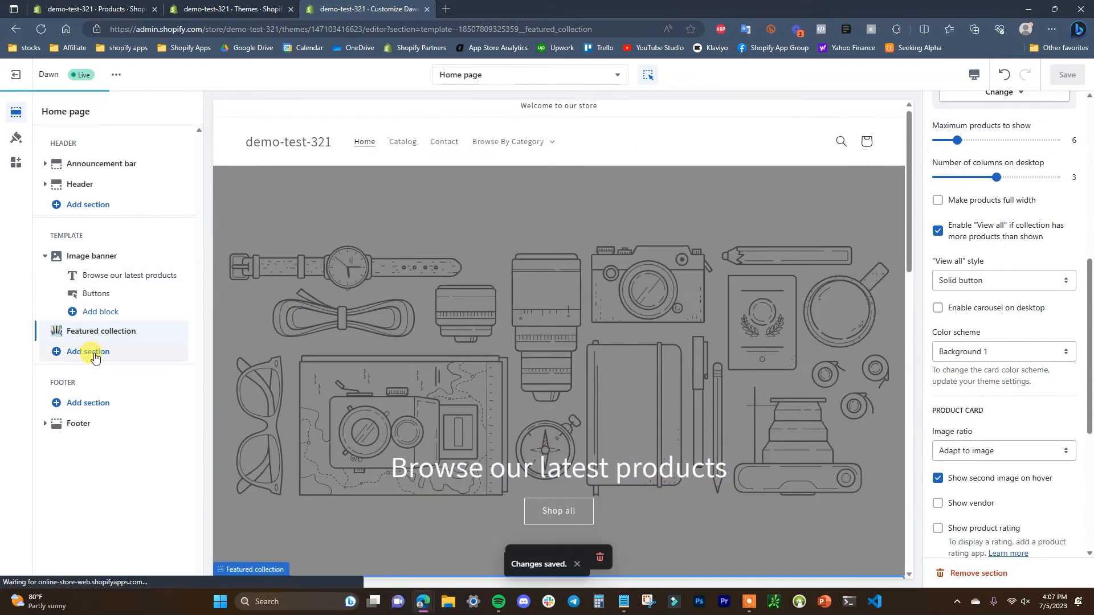
Step: Add a Collection list section below the Featured collection on the home page and compare it with the Featured collection
click(95, 355)
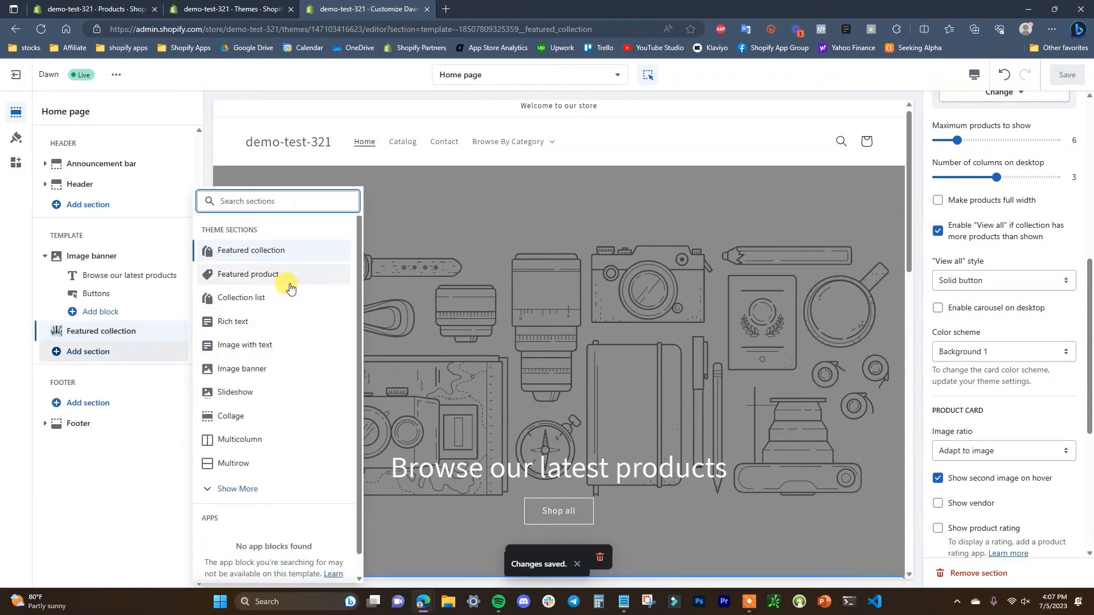
click(259, 299)
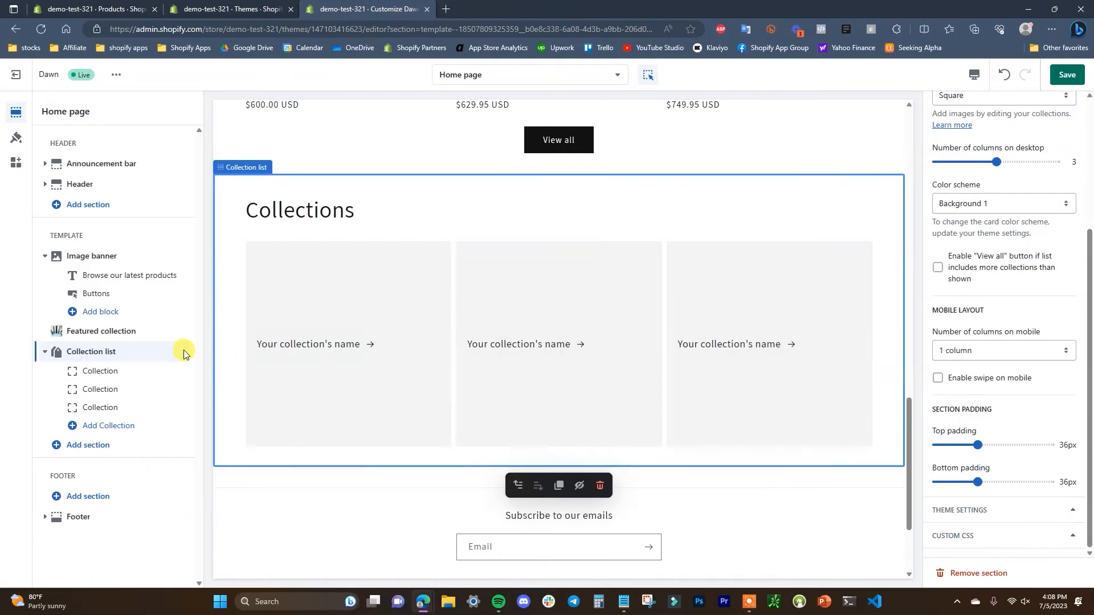
click(116, 331)
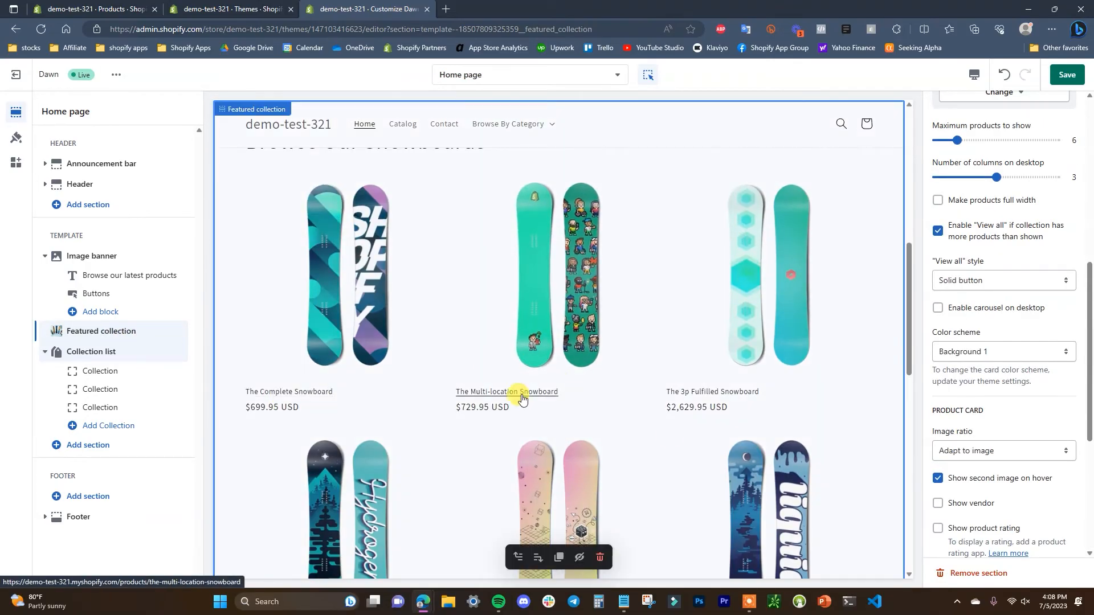
scroll(513, 319, up, 1)
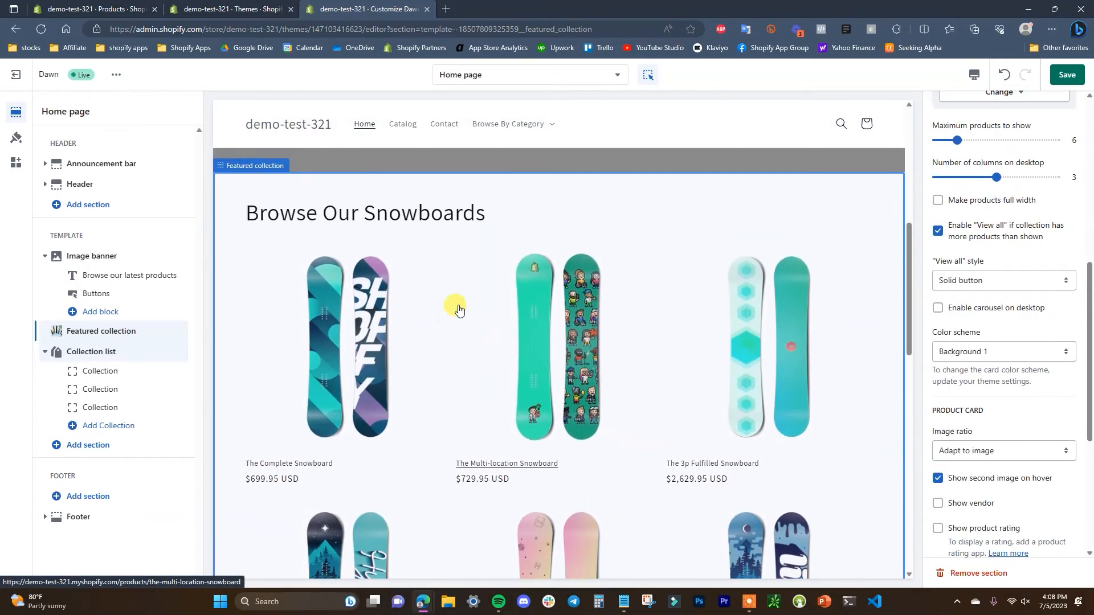
Step: Set the Collection list section's heading to "Choose A Category"
click(110, 350)
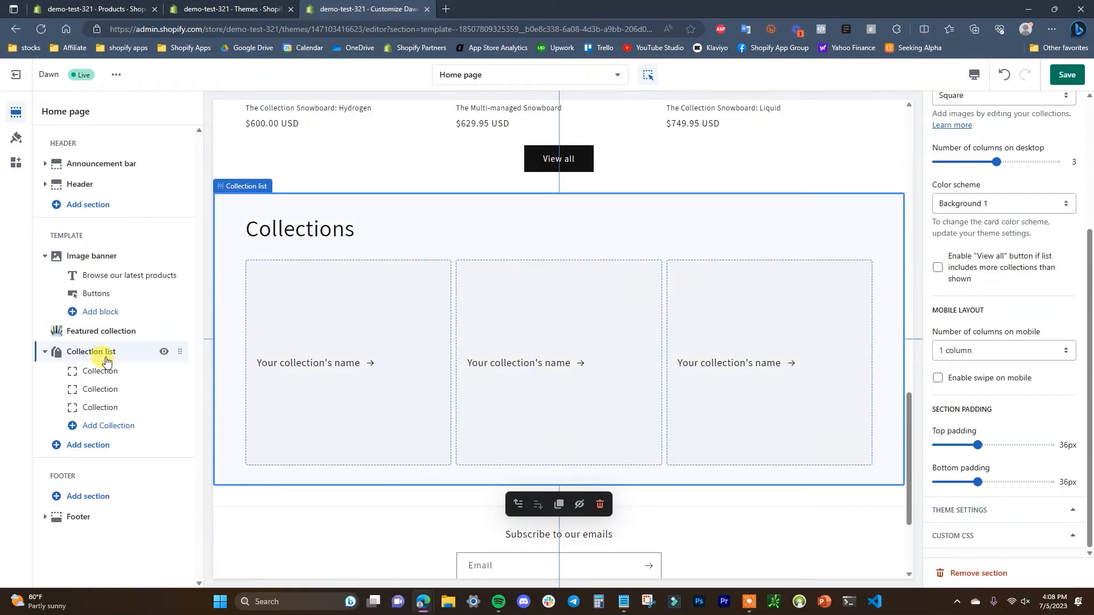
scroll(987, 233, up, 4)
drag(1025, 187, 897, 185)
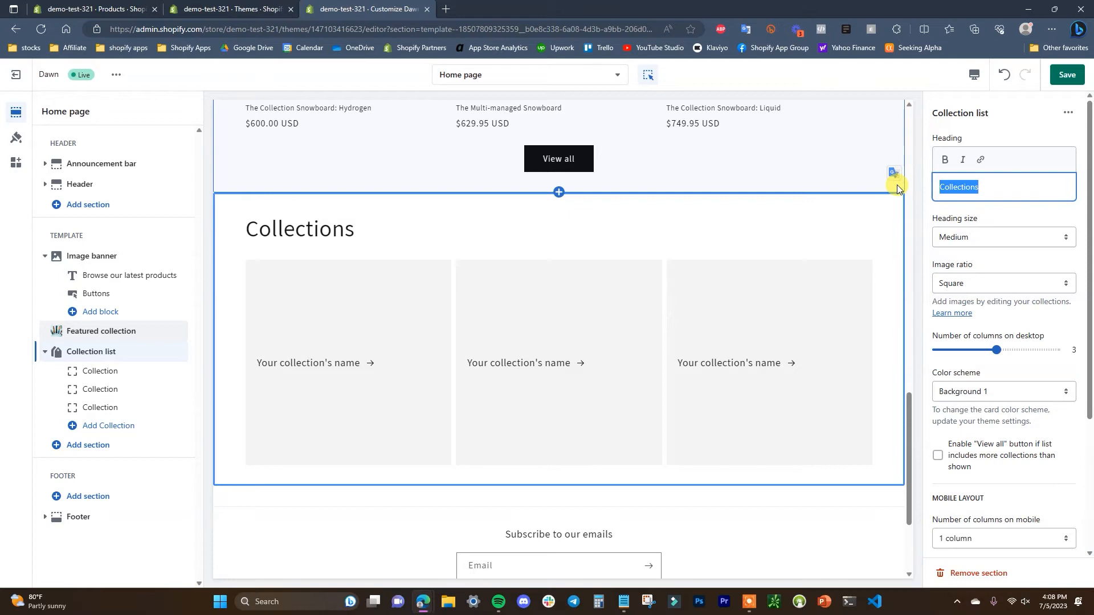
text(Choose A Categiry)
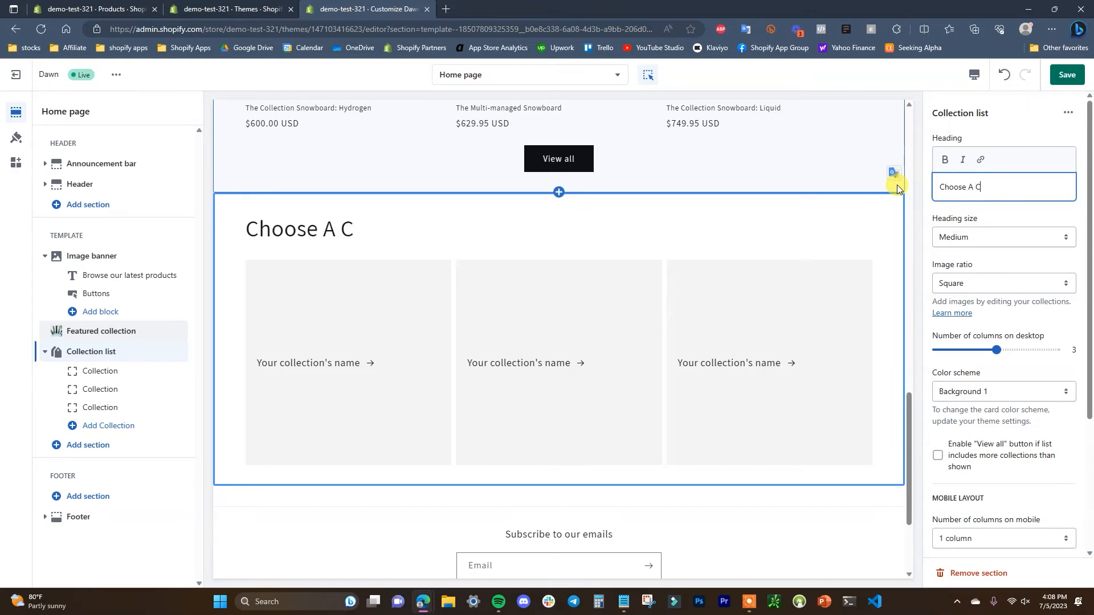
key(BackSpace)
key(BackSpace)
key(BackSpace)
text(ory)
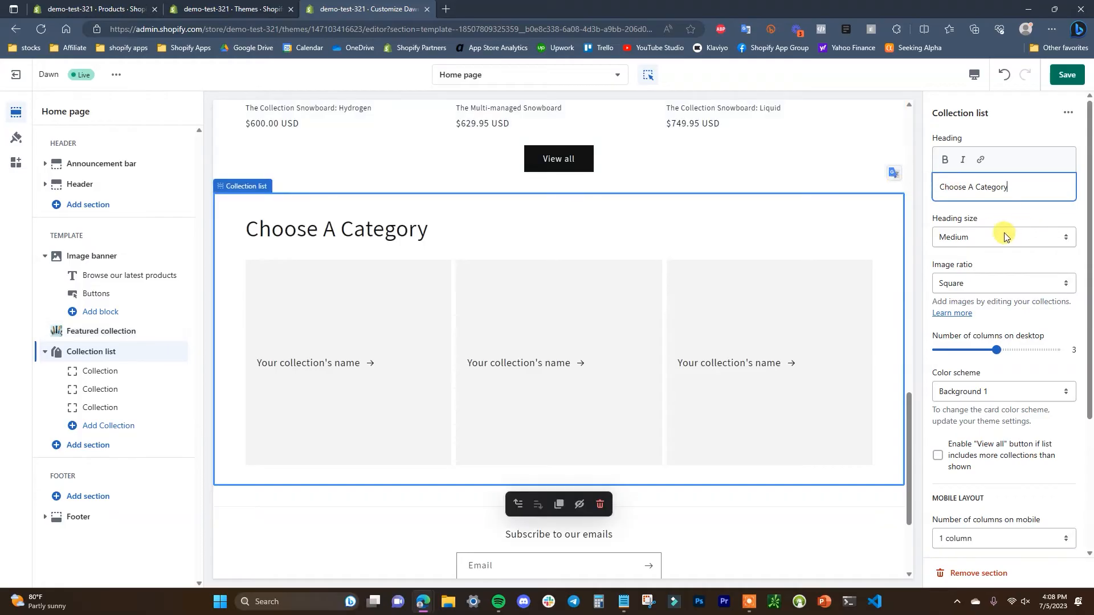
Step: Assign the Snowboards collection to the first block of the Collection list
scroll(1071, 316, down, 3)
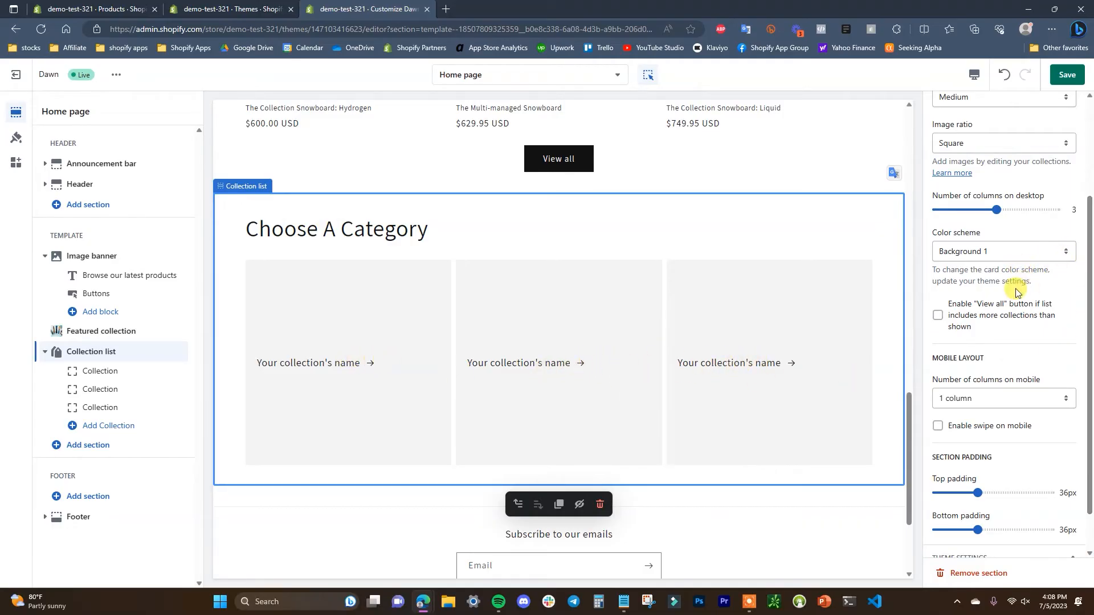
scroll(1029, 293, down, 1)
scroll(972, 331, up, 1)
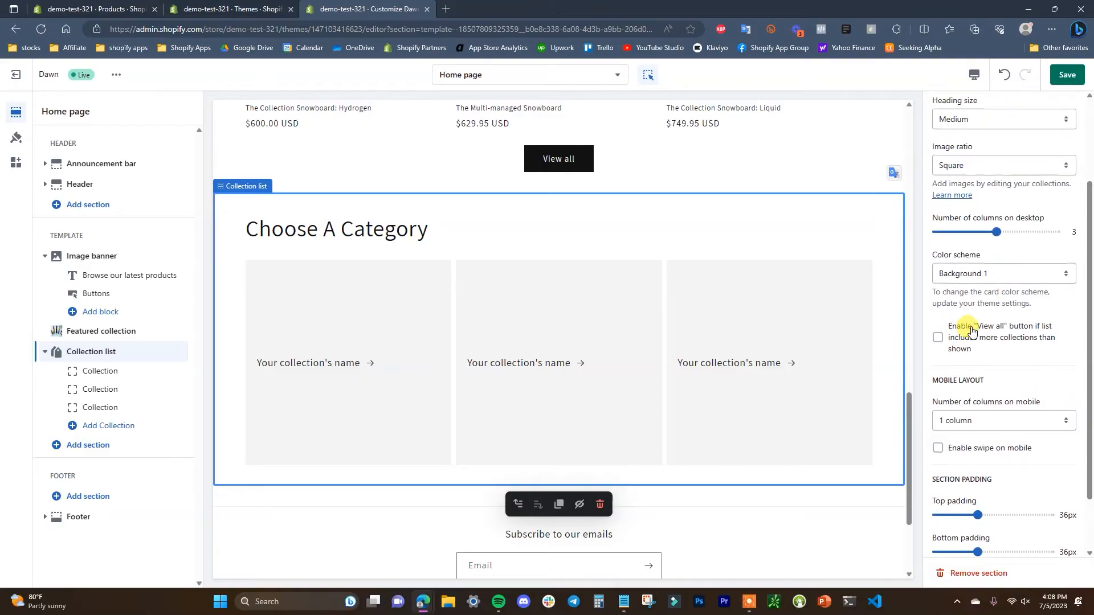
click(120, 375)
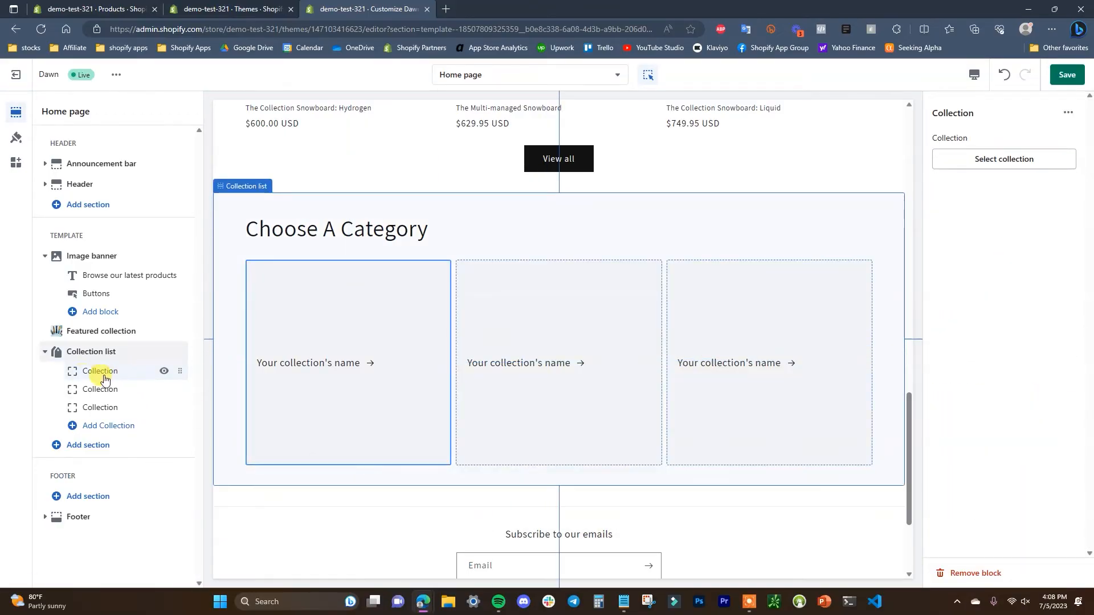
click(1001, 162)
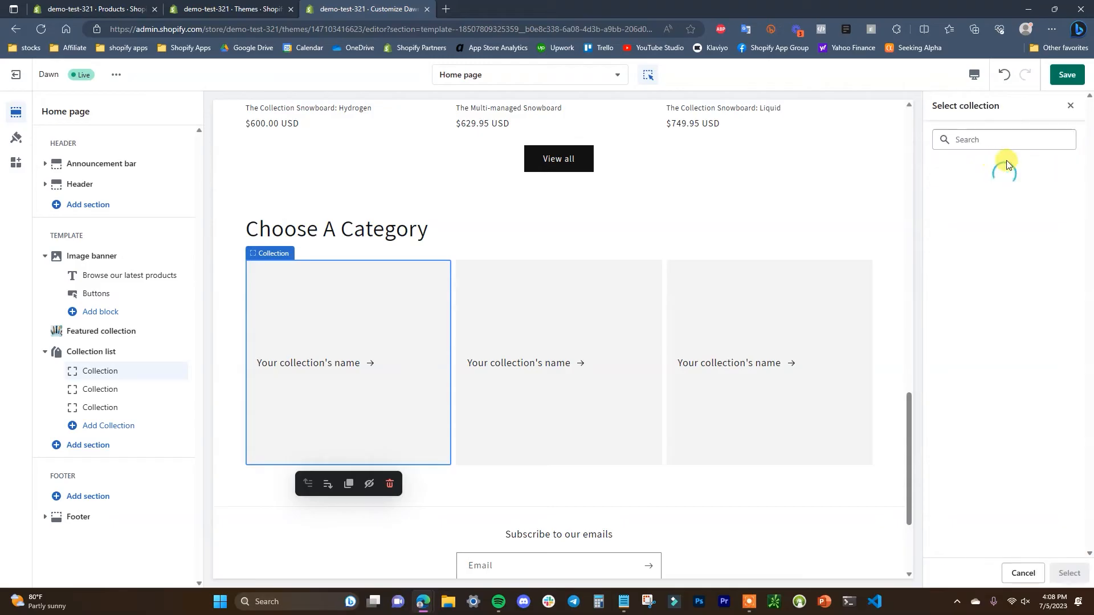
click(1010, 272)
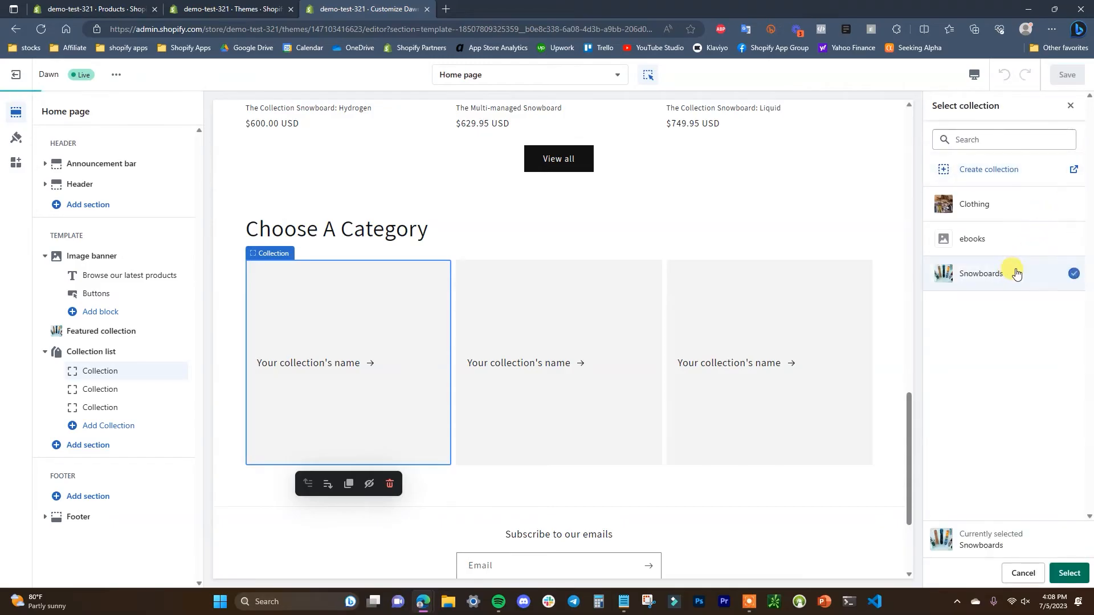
click(1060, 576)
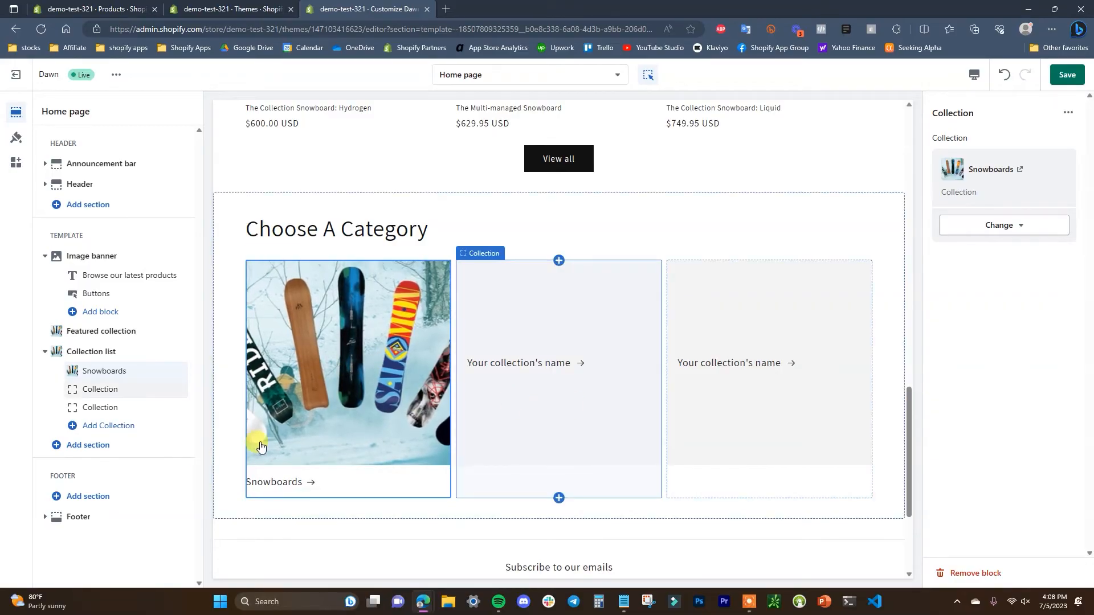
Step: Assign the Clothing collection to the second block of the Collection list
click(102, 388)
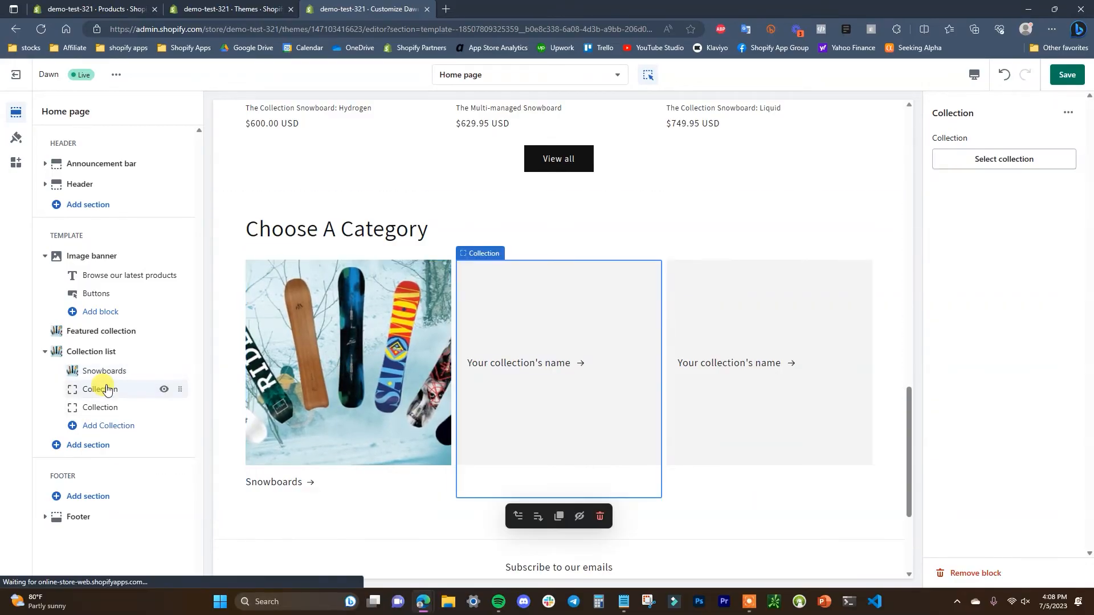
click(1003, 164)
click(1003, 205)
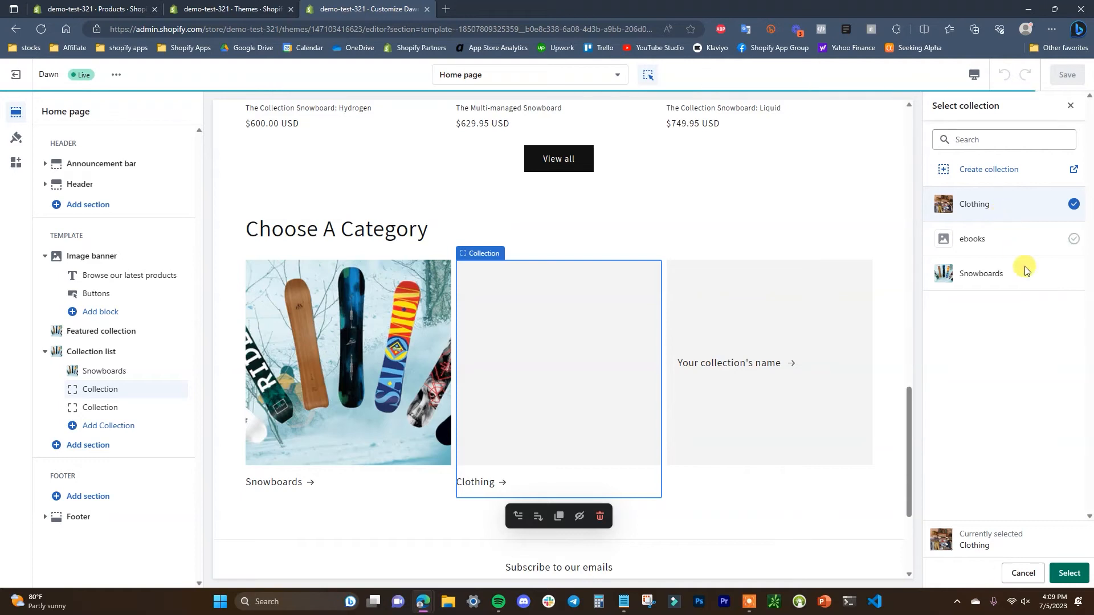
click(1069, 573)
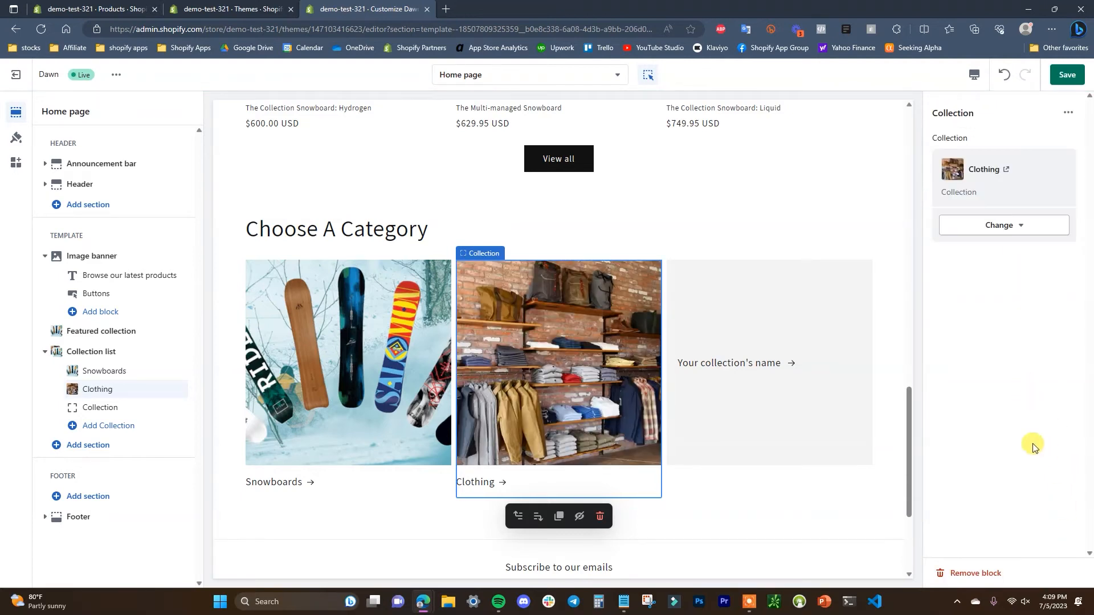
Step: Assign the ebooks collection to the third block of the Collection list
click(114, 408)
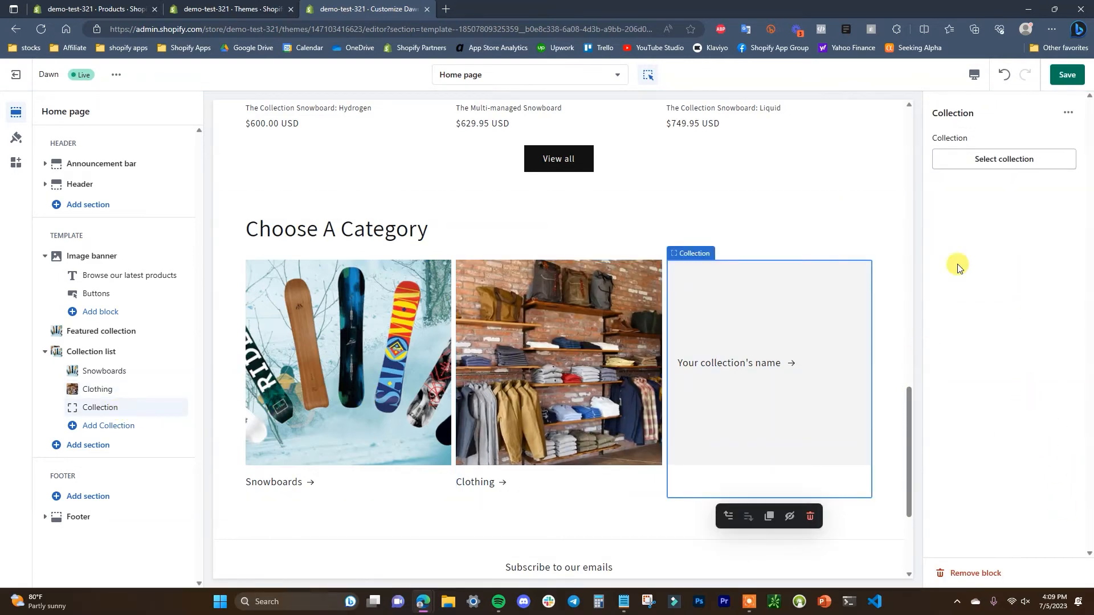
triple_click(1011, 164)
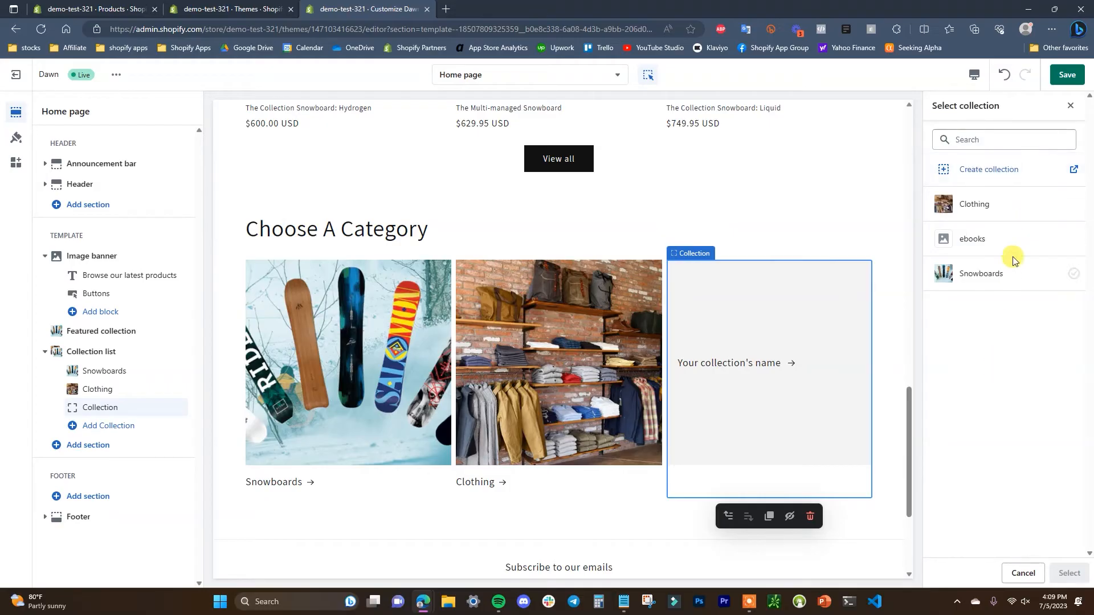
click(998, 242)
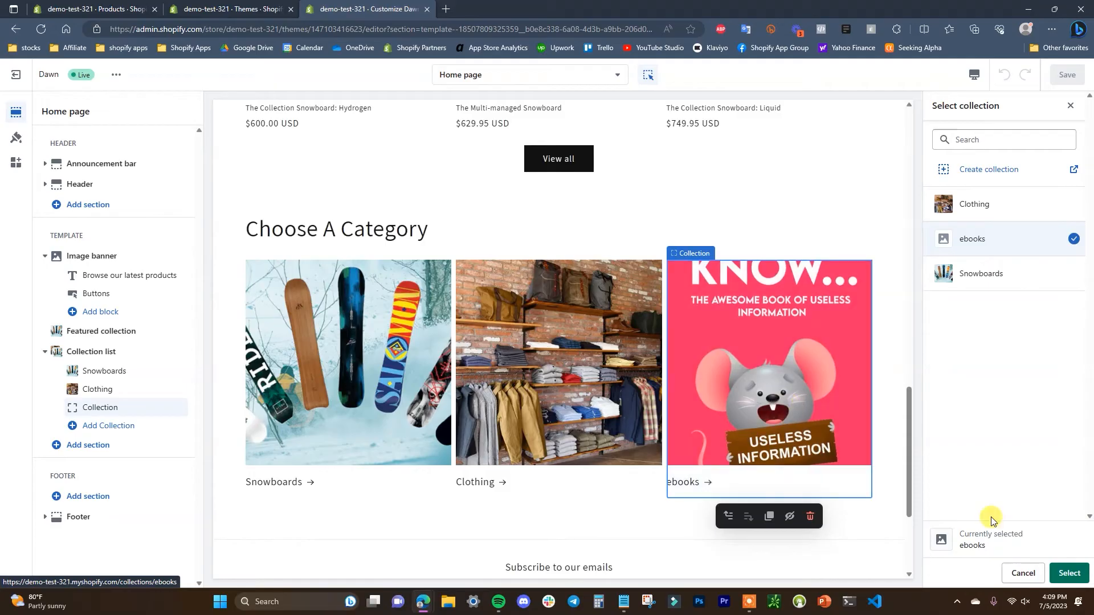
click(1067, 572)
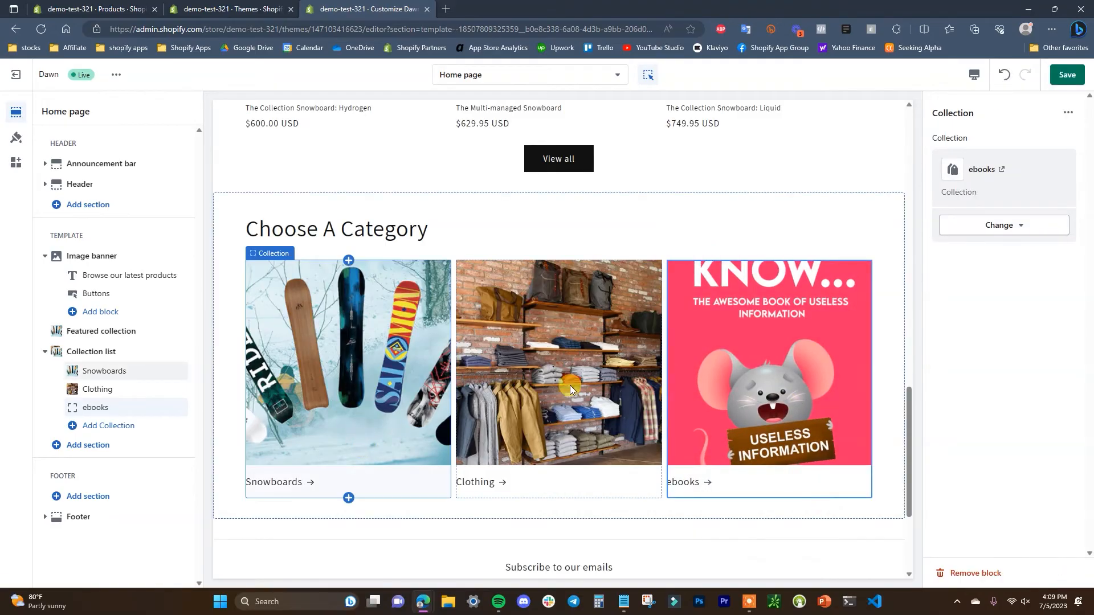
Step: Try adding two extra collection blocks to the Collection list and remove both again
click(90, 432)
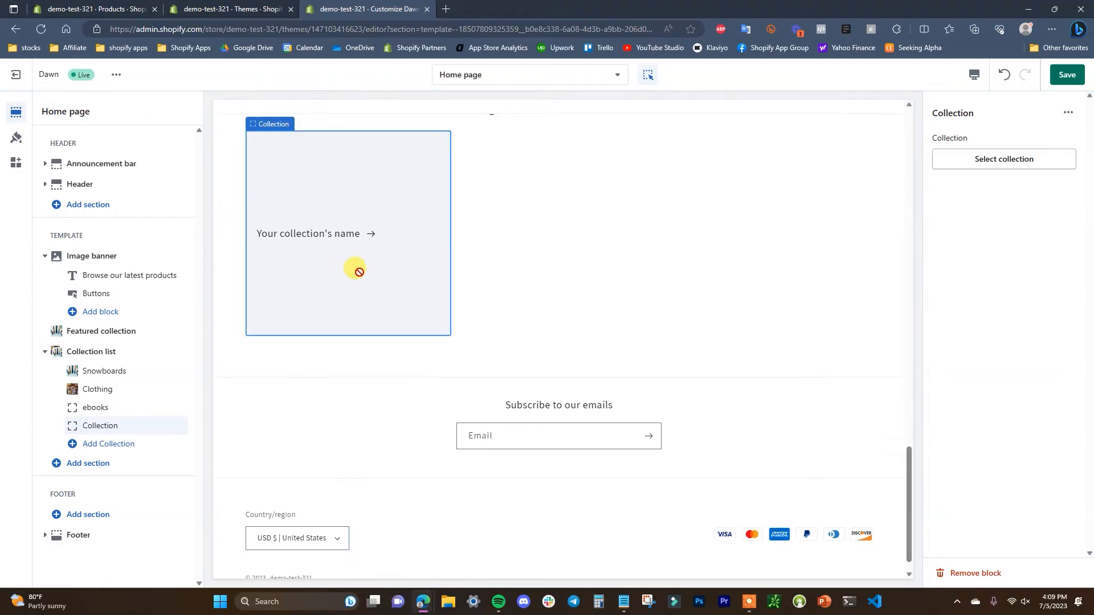
click(112, 444)
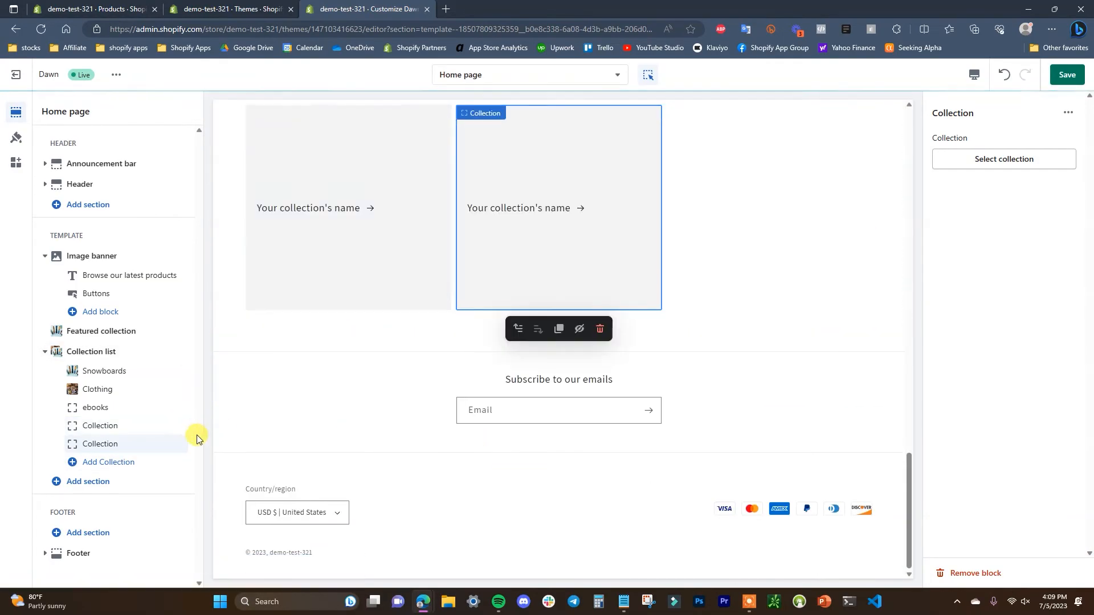
click(119, 426)
click(968, 573)
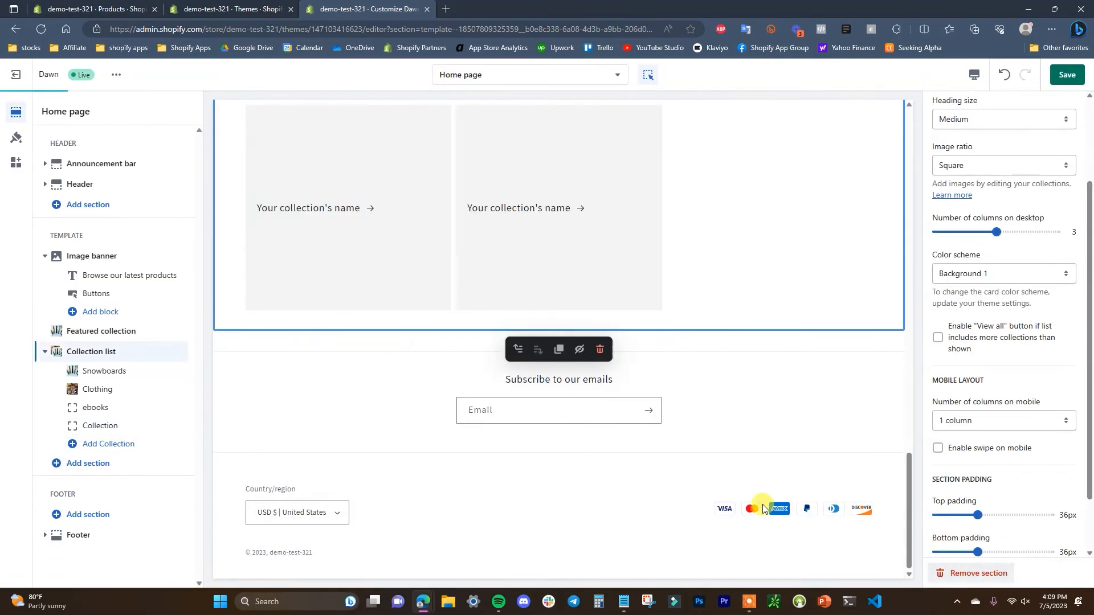
click(101, 426)
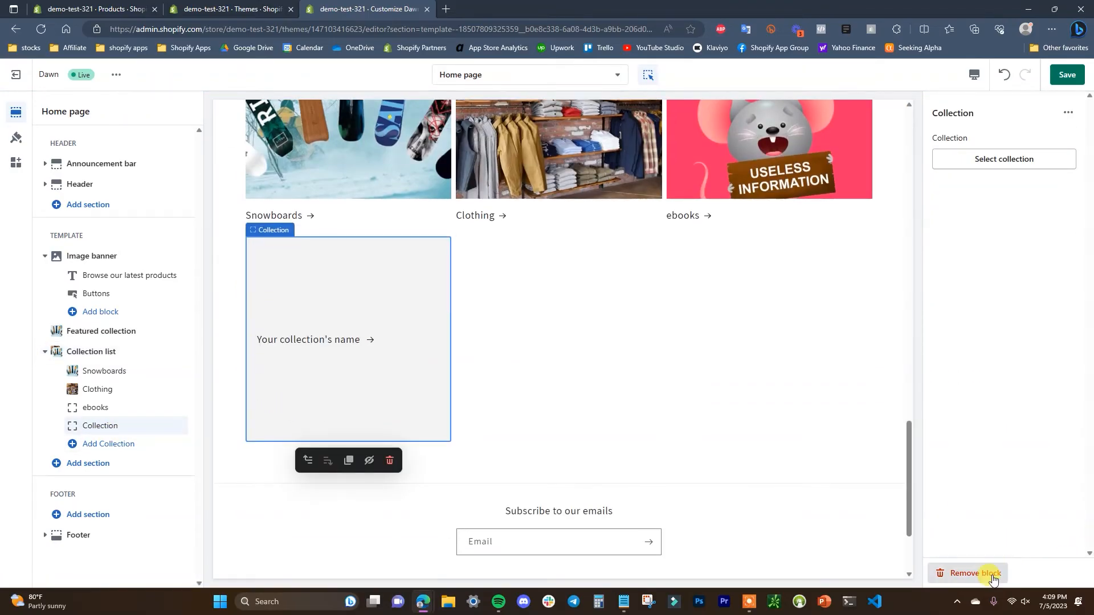
click(992, 577)
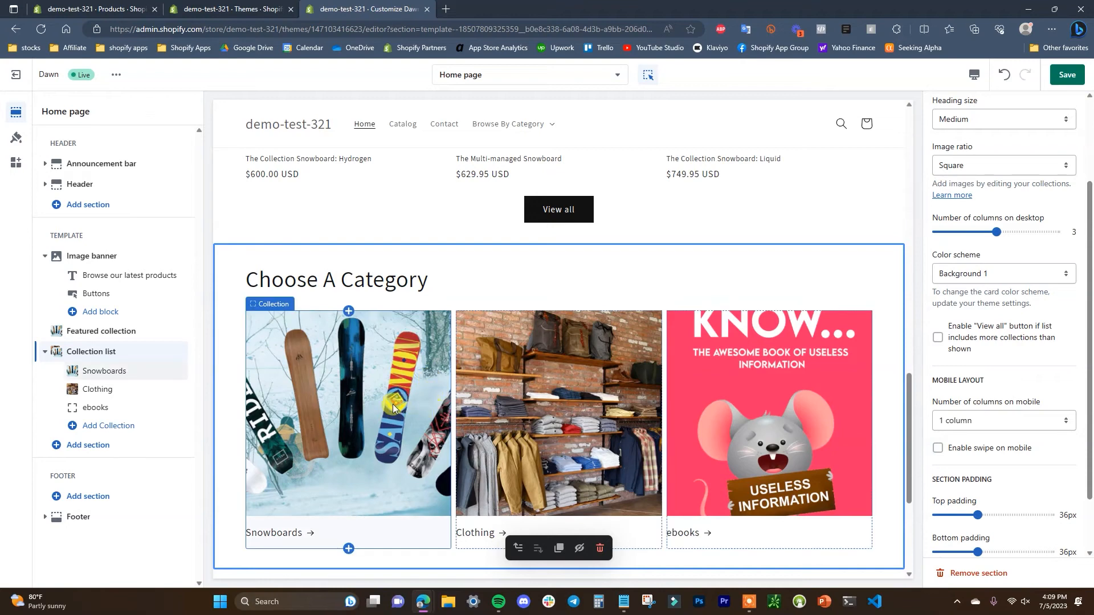
Step: Save the theme and review the Featured collection and Choose A Category sections in the home page preview
click(1066, 74)
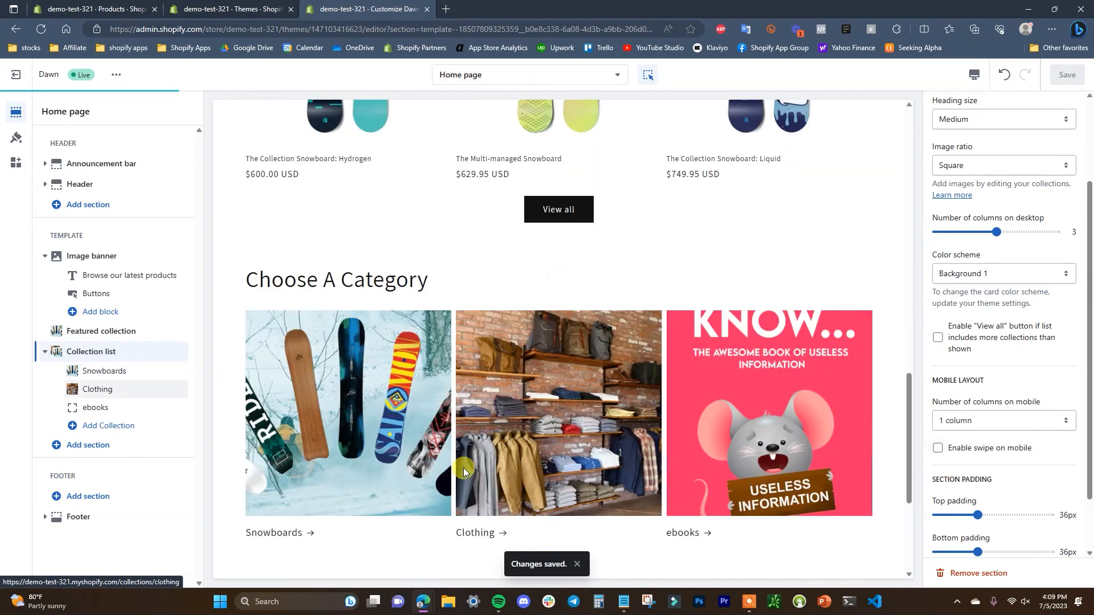
scroll(581, 296, up, 8)
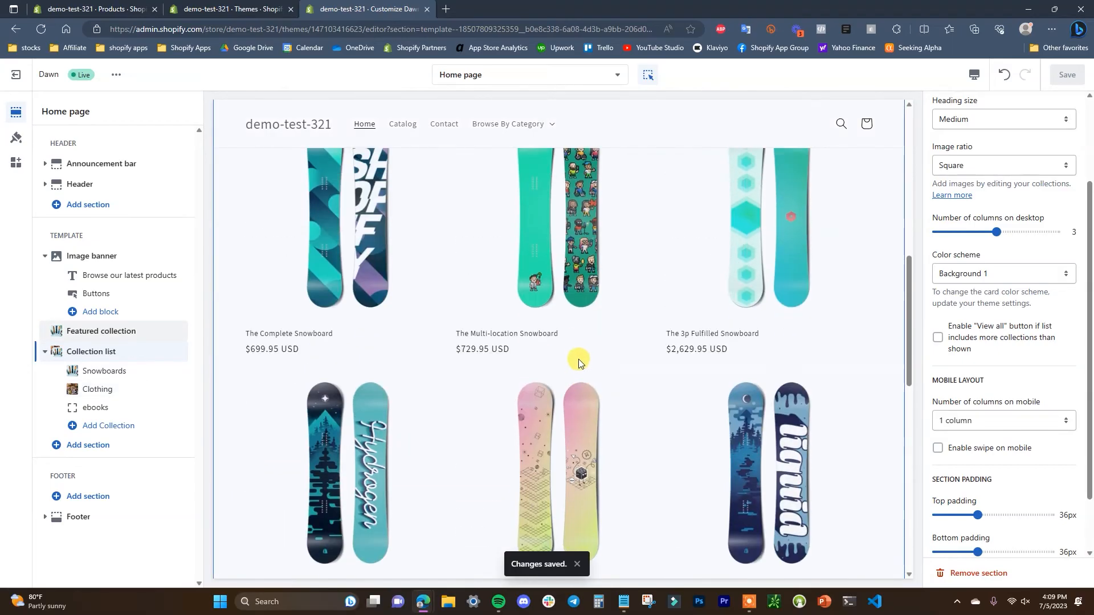
scroll(579, 359, up, 2)
scroll(675, 348, down, 2)
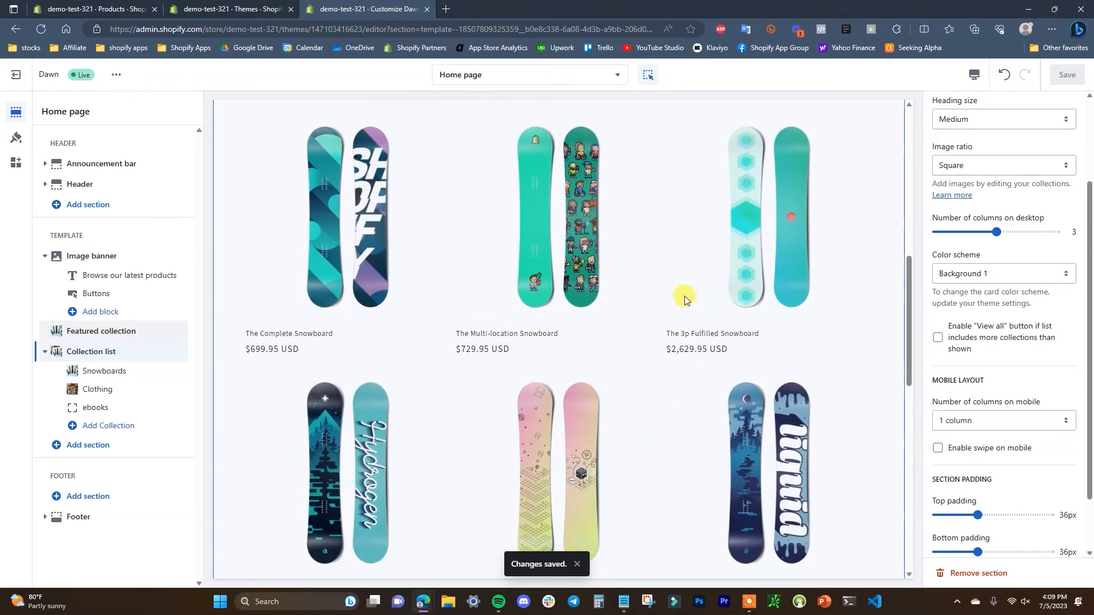
scroll(546, 371, down, 7)
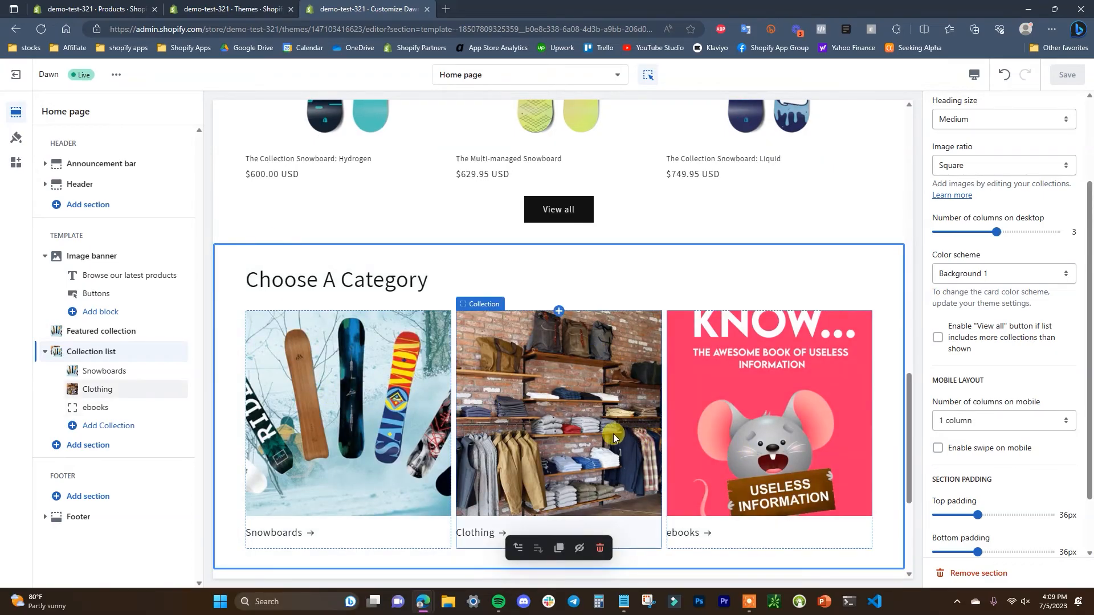
Step: Open the Default collection template and switch its preview to the Snowboards collection
scroll(593, 394, up, 6)
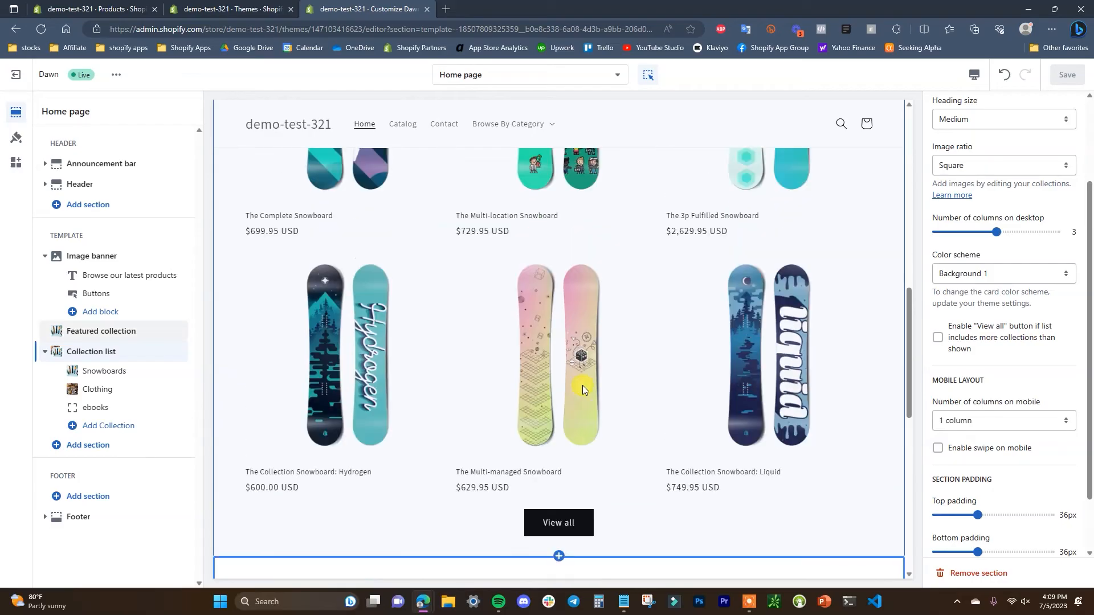
scroll(576, 391, up, 4)
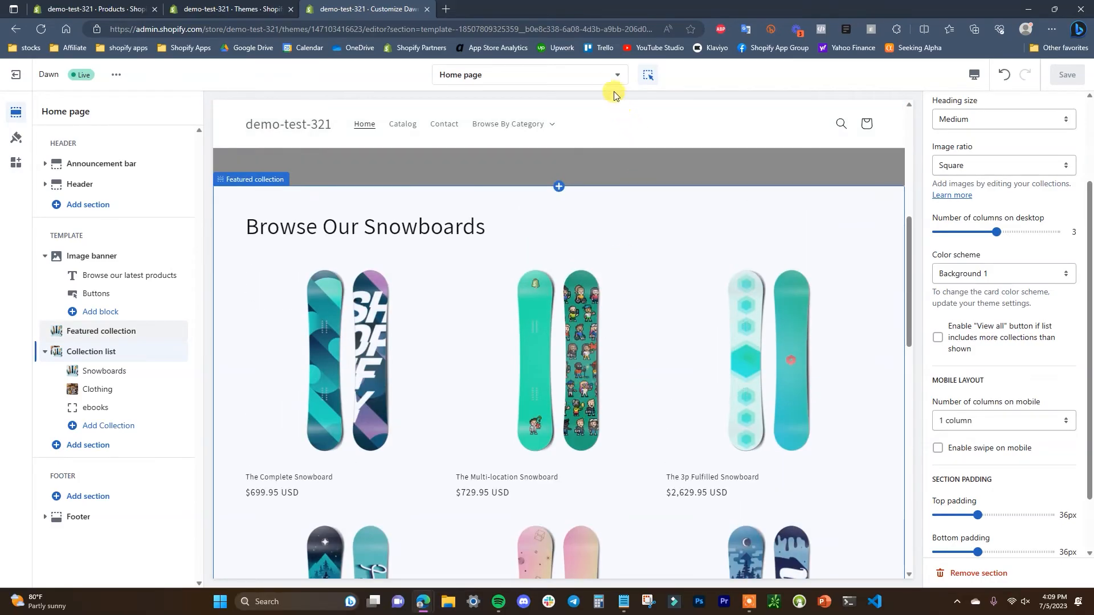
click(606, 83)
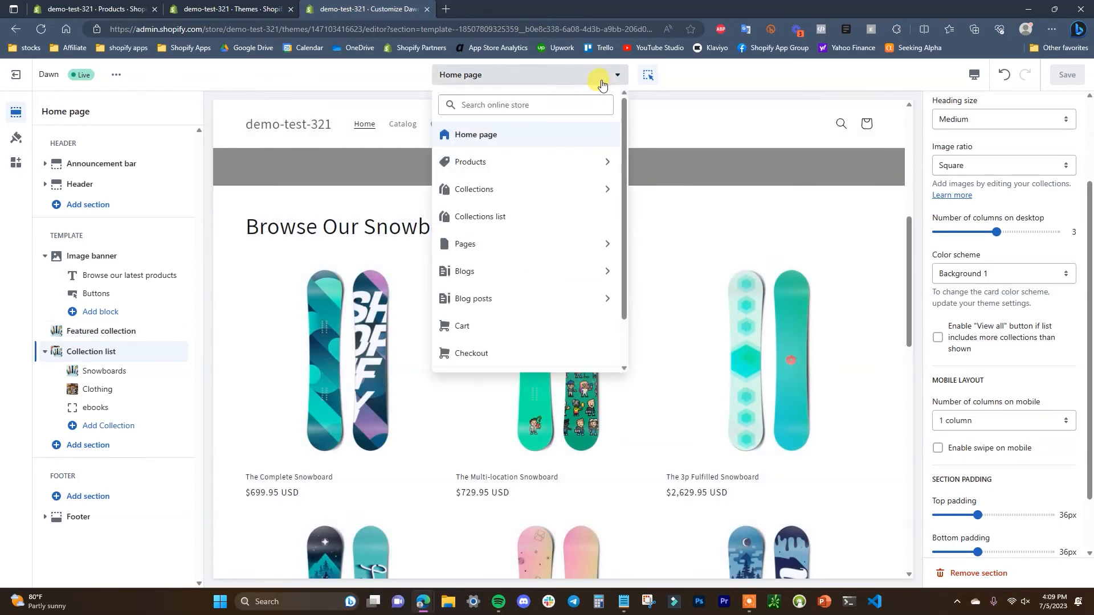
click(559, 186)
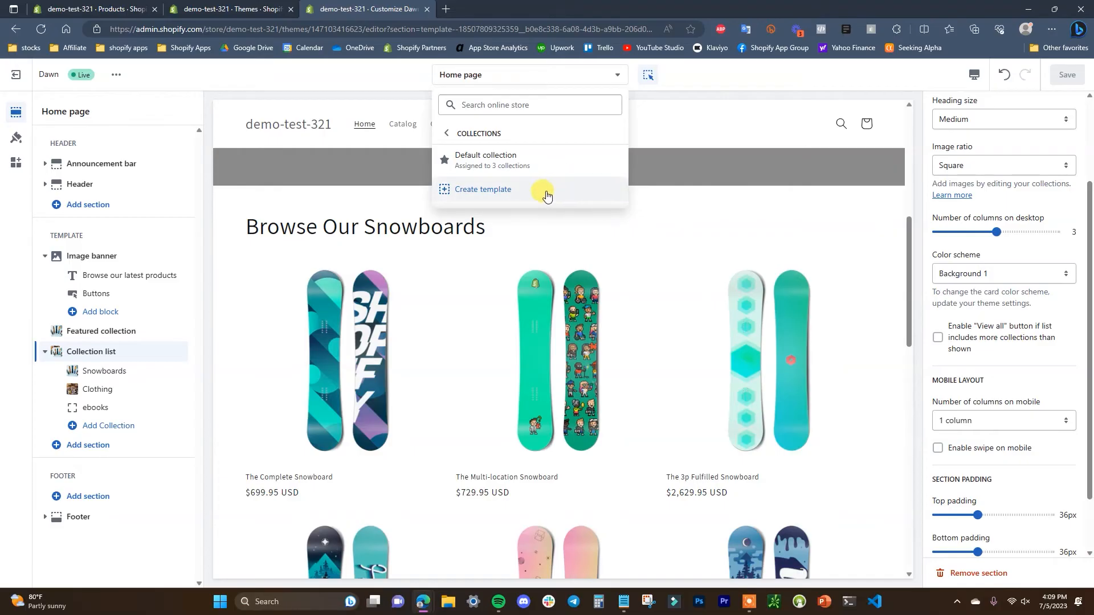
click(513, 165)
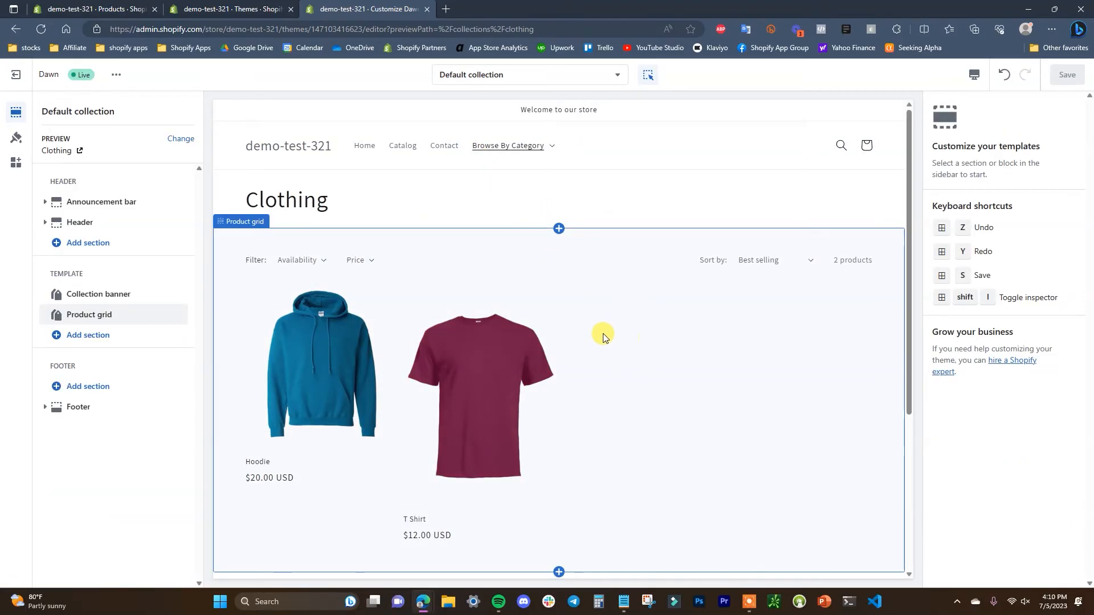
click(177, 140)
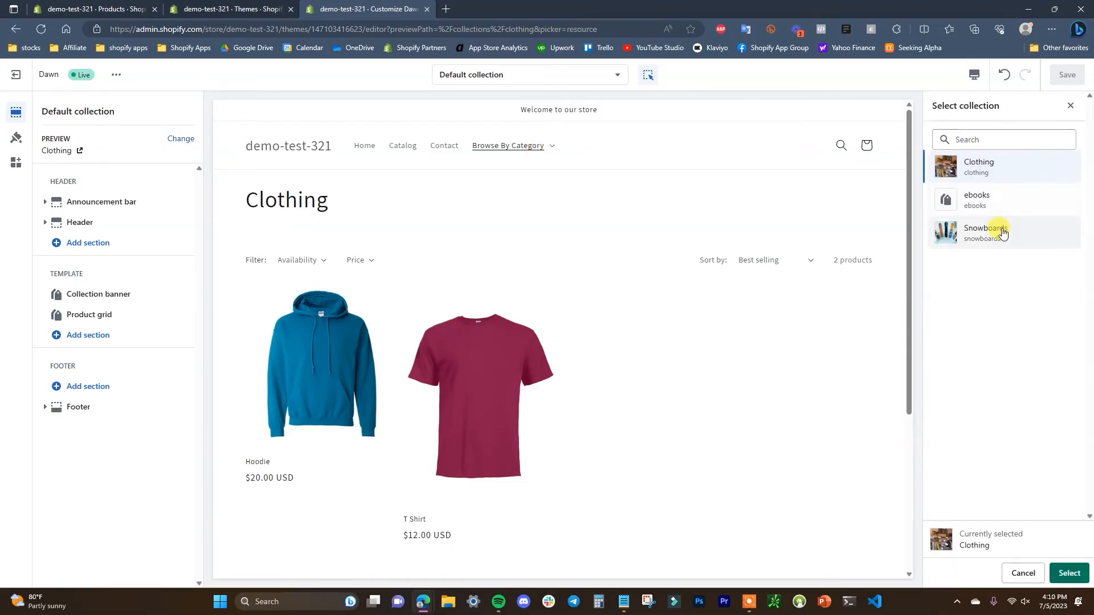
double_click(1000, 229)
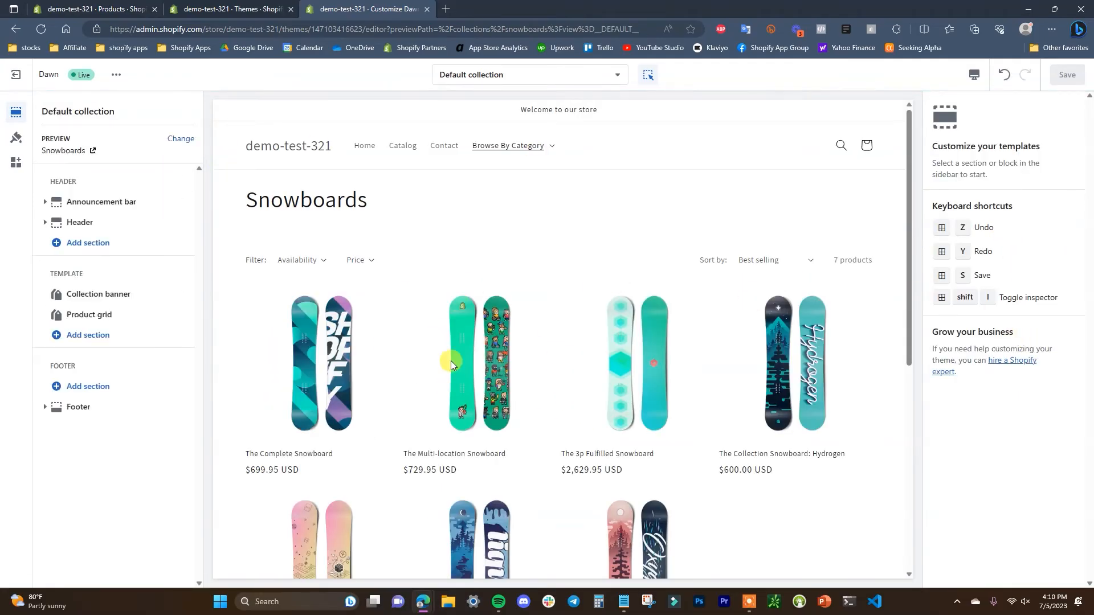
Step: Show the collection image in the Collection banner and set the banner's color scheme to Accent 1
click(115, 301)
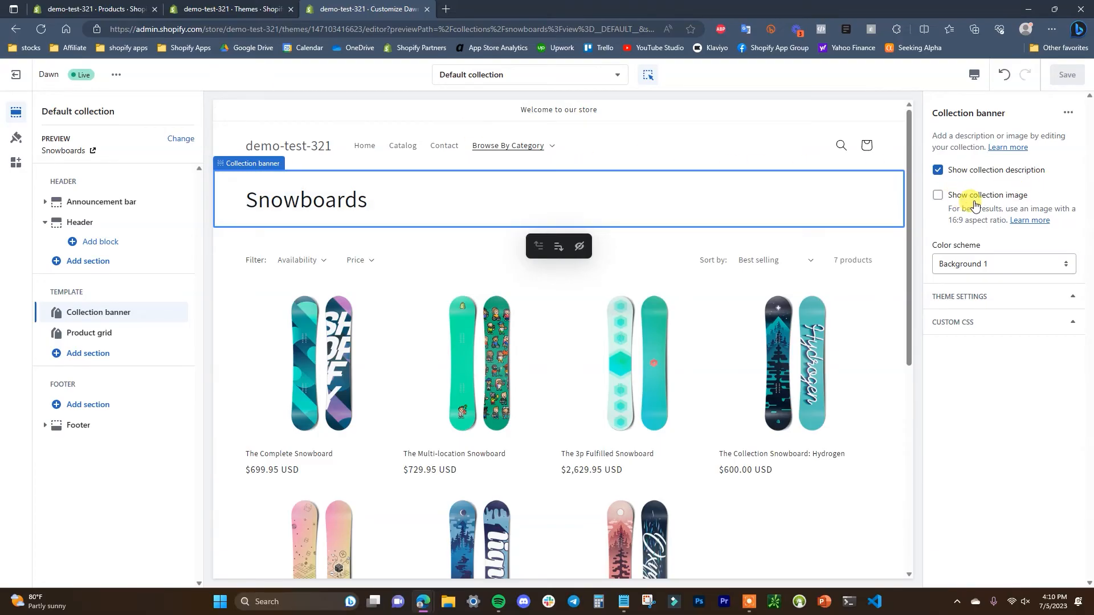
click(944, 197)
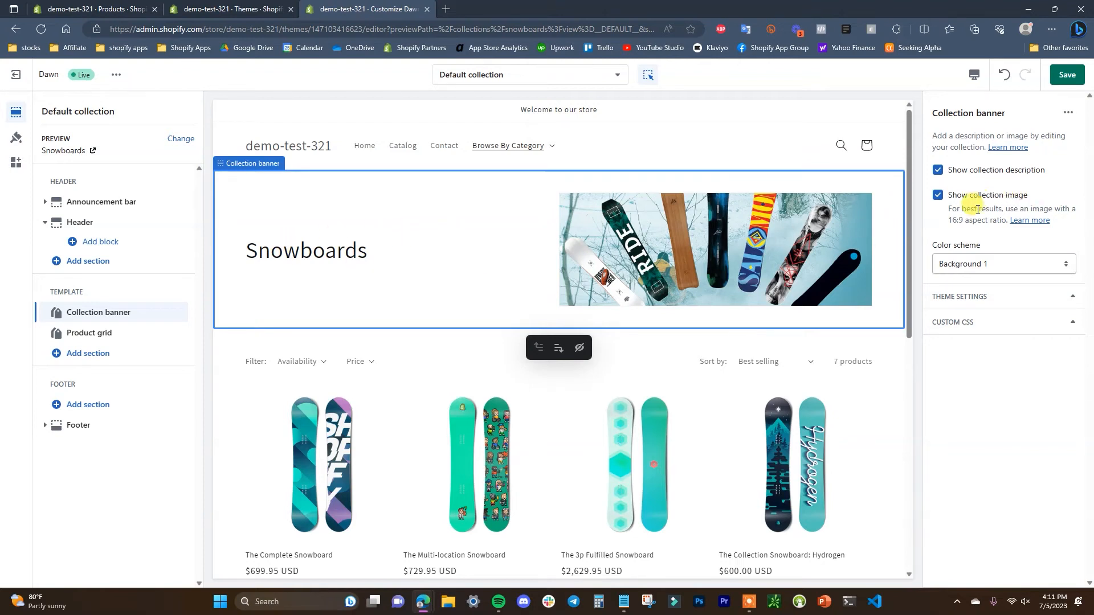
click(1030, 265)
click(969, 289)
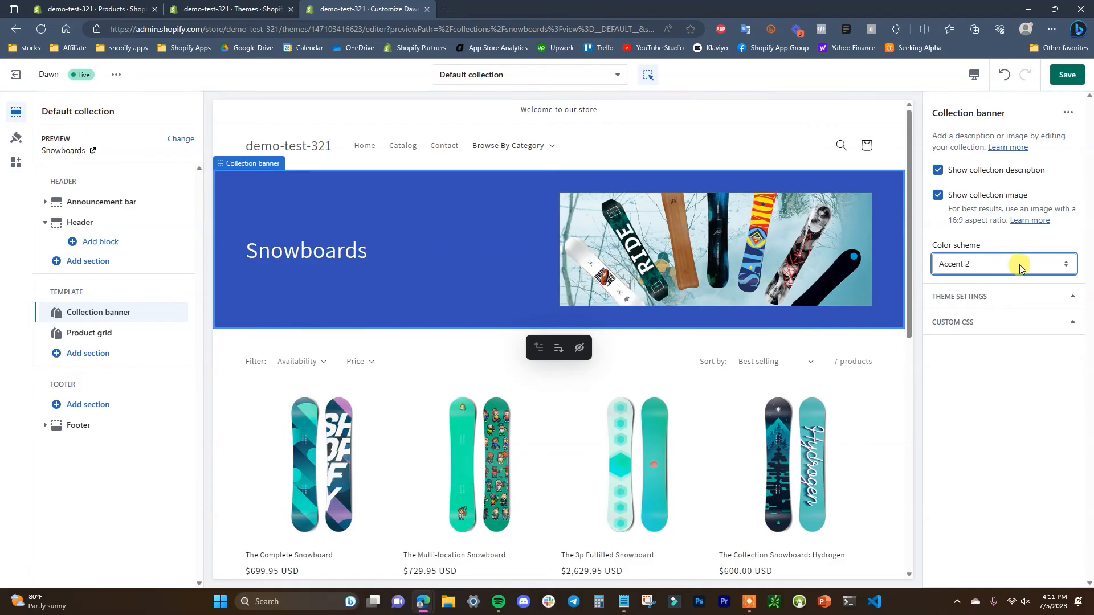
click(1017, 262)
click(1053, 253)
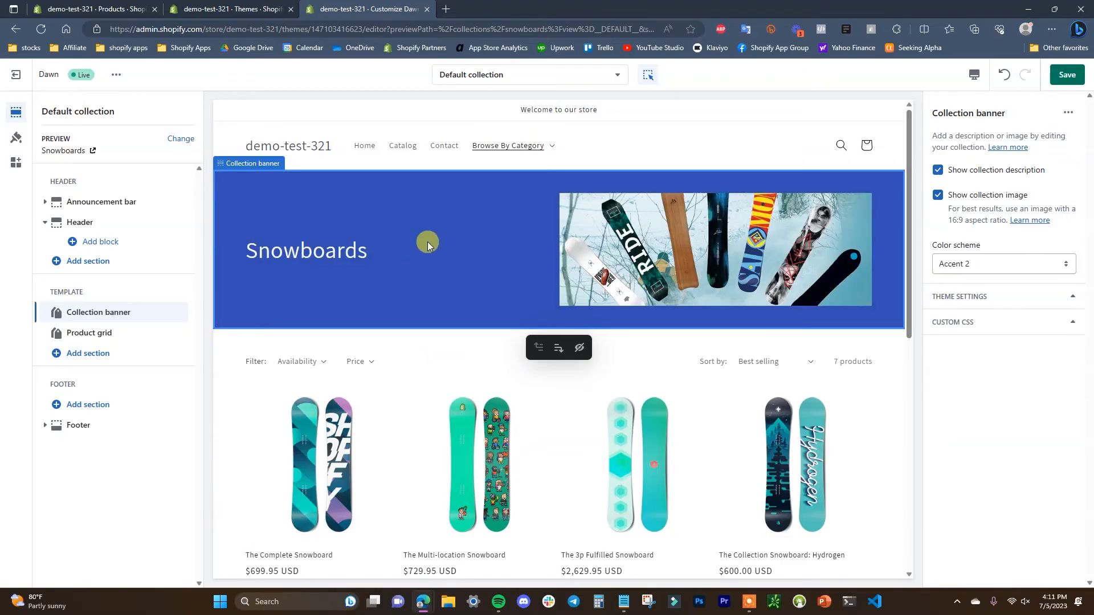
click(1054, 263)
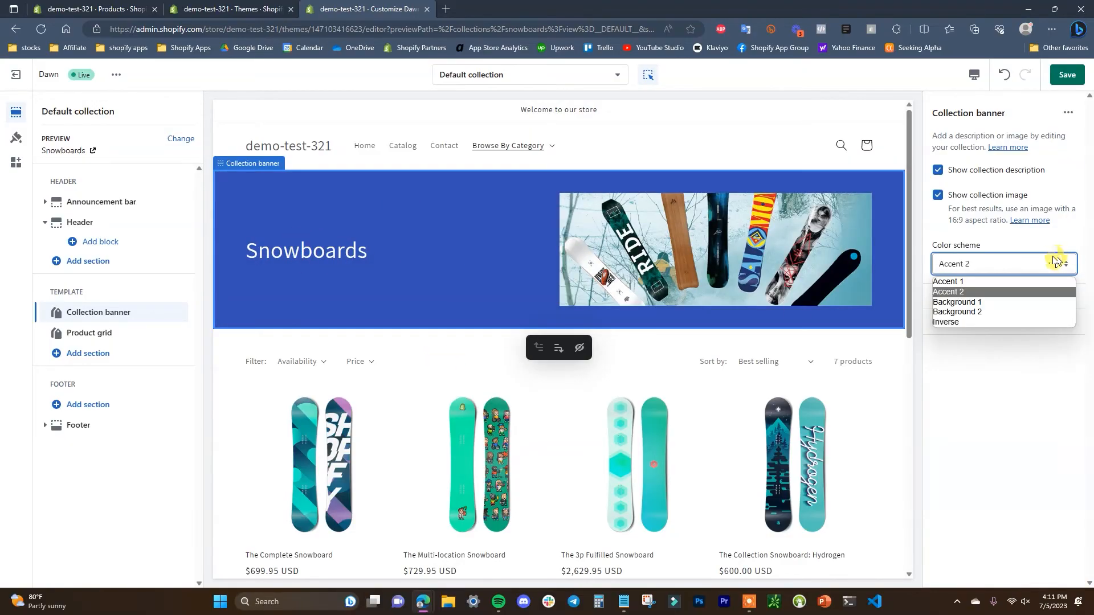
click(1025, 282)
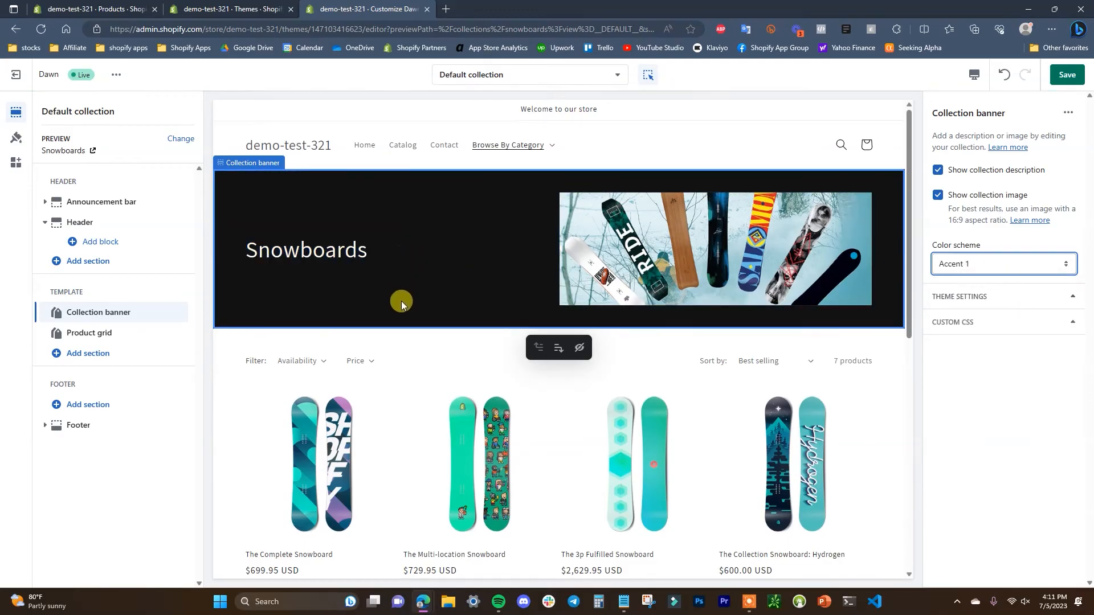
scroll(401, 301, down, 3)
scroll(515, 226, up, 3)
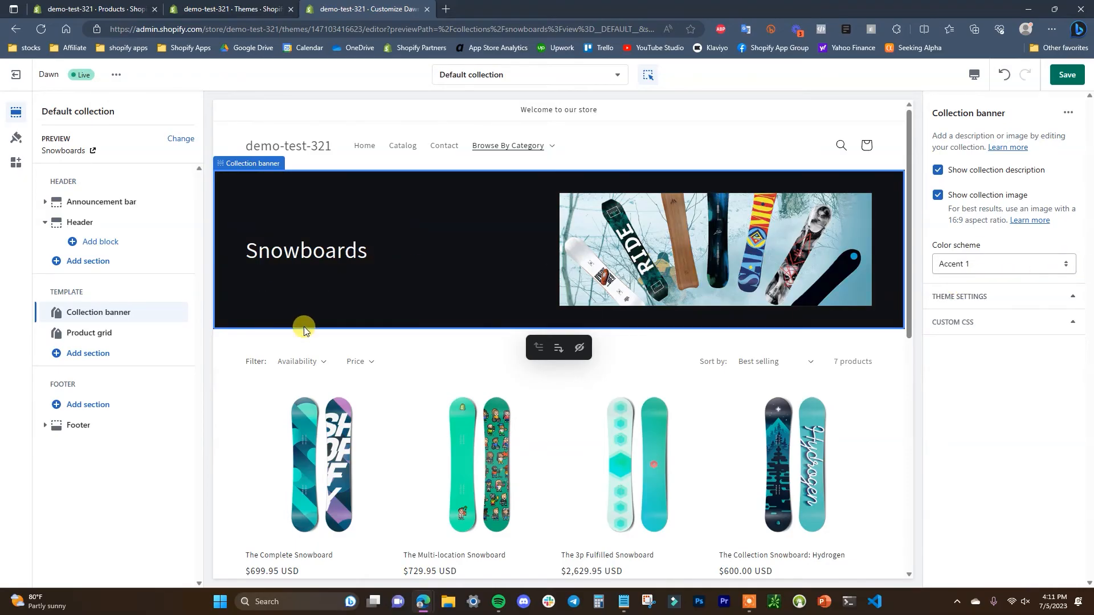
Step: Enable Show second image on hover for the Product grid and check its quick add and mobile column options
click(120, 334)
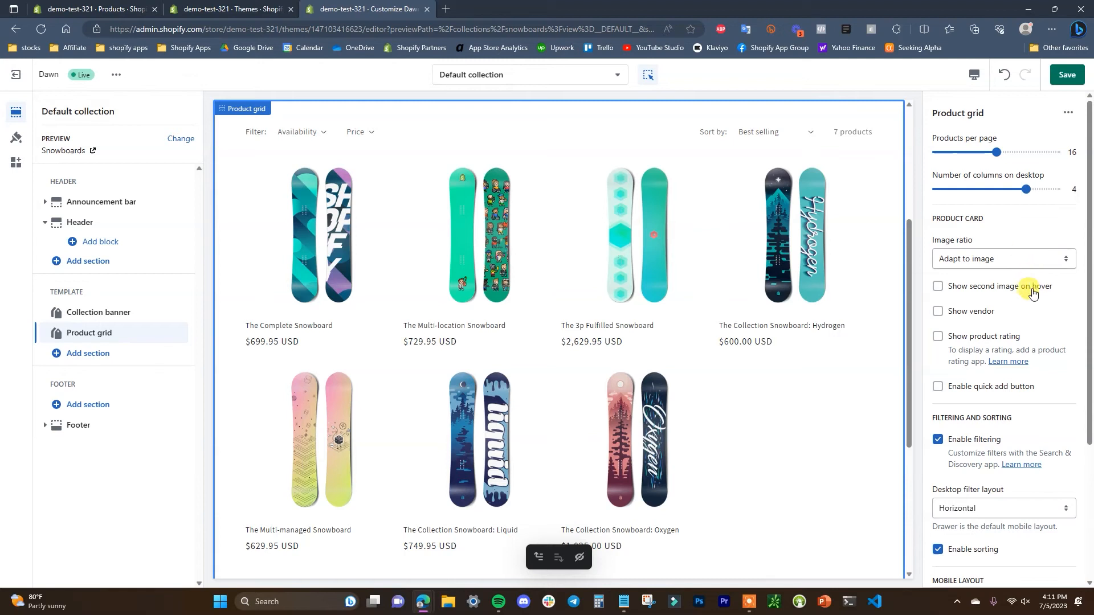
click(1007, 387)
click(1006, 388)
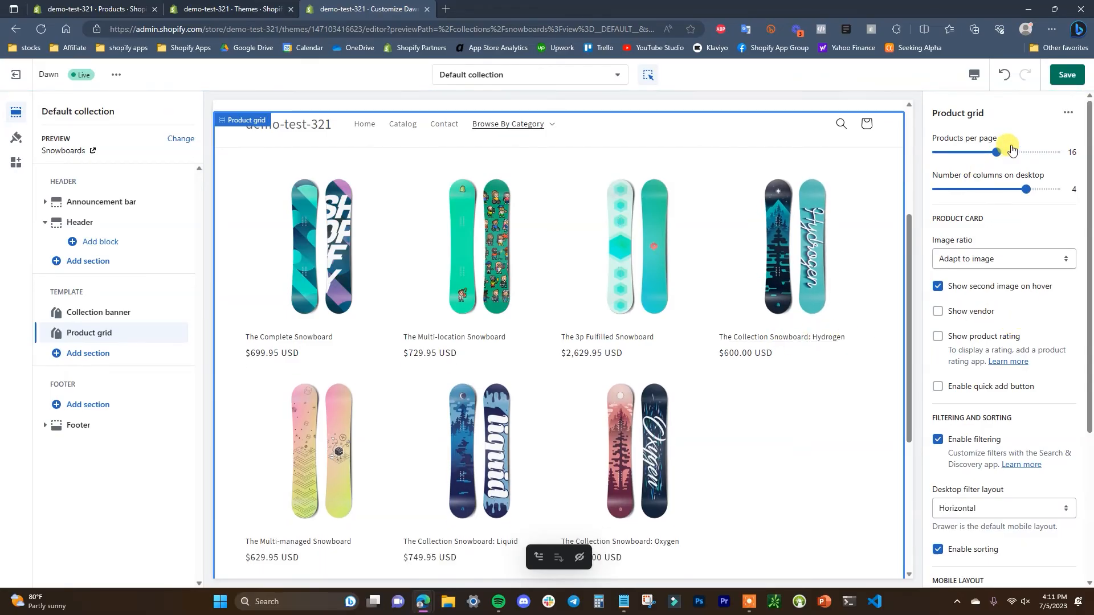
scroll(678, 317, down, 2)
scroll(698, 353, up, 3)
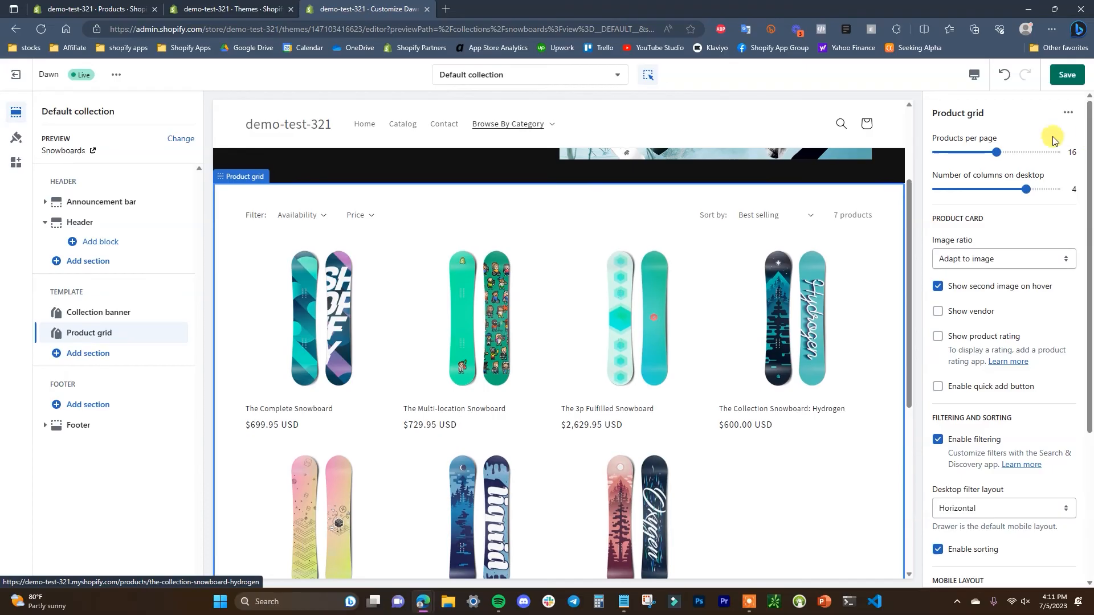
scroll(1020, 312, down, 4)
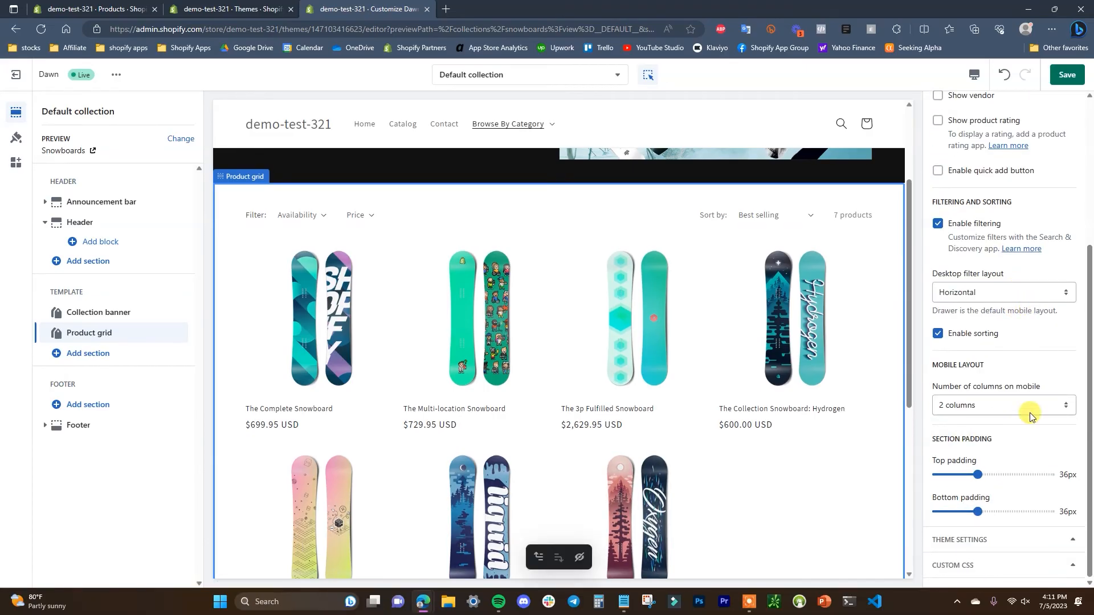
click(1001, 411)
click(1038, 367)
scroll(1017, 375, up, 4)
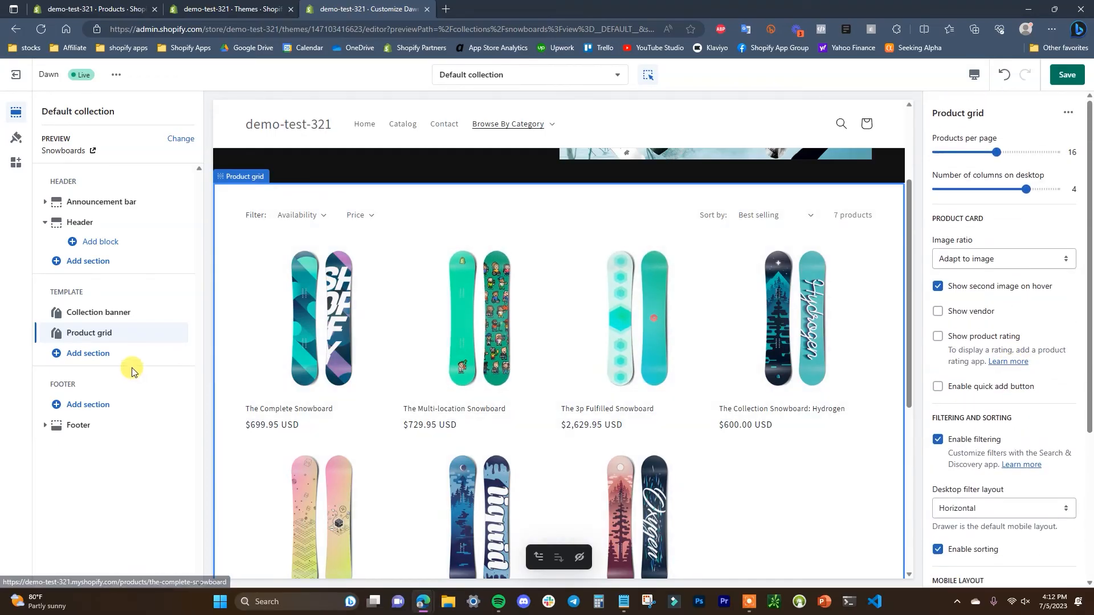
Step: Add an Image banner section to the collection template and place it between the Collection banner and the Product grid
click(107, 354)
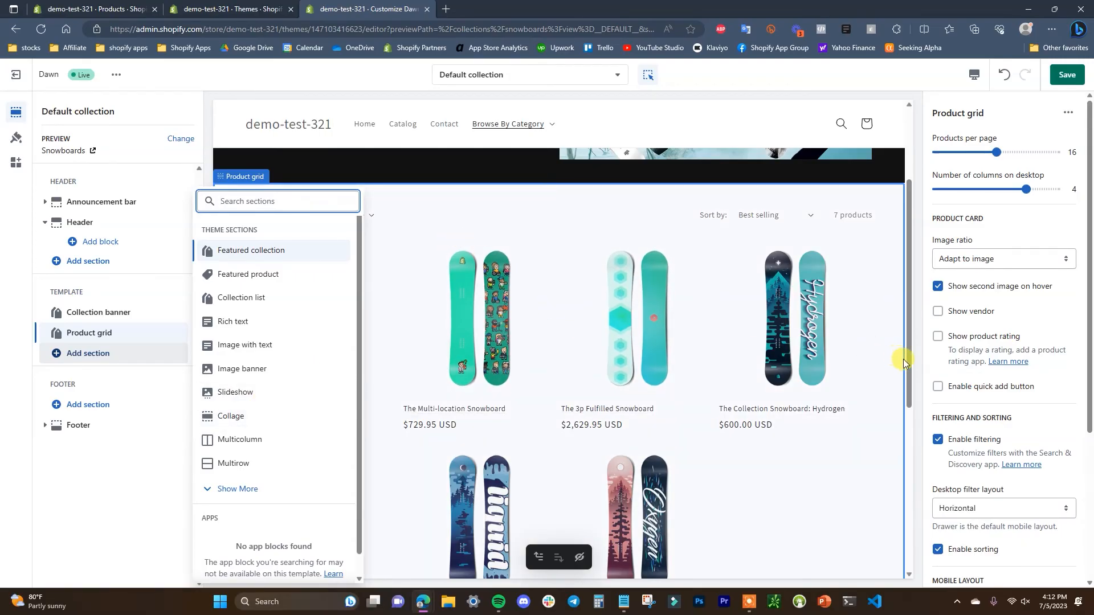
drag(909, 356, 909, 287)
click(556, 286)
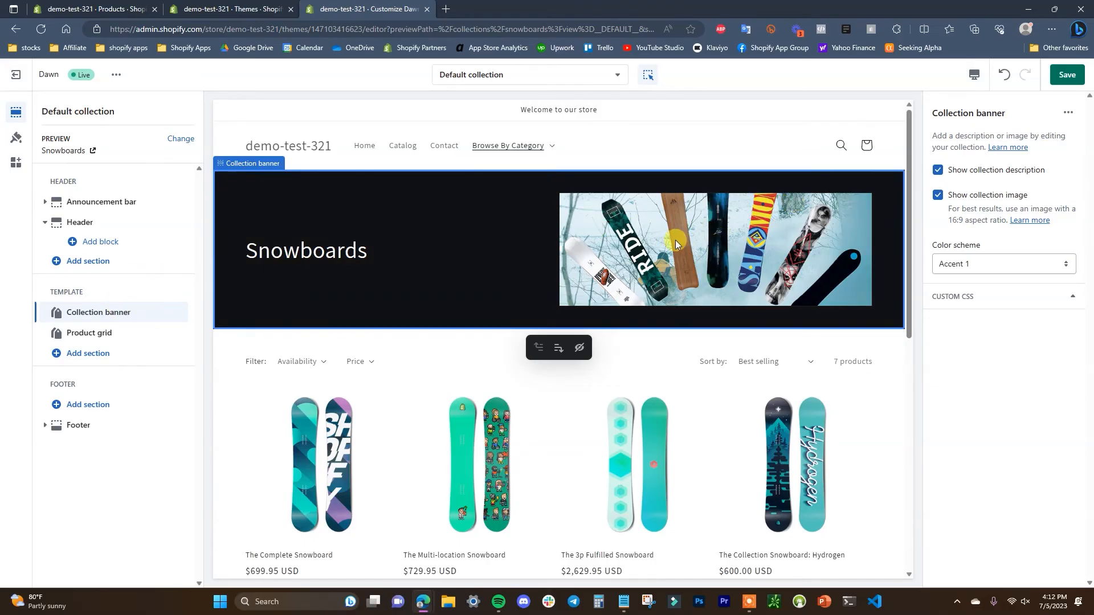
click(118, 354)
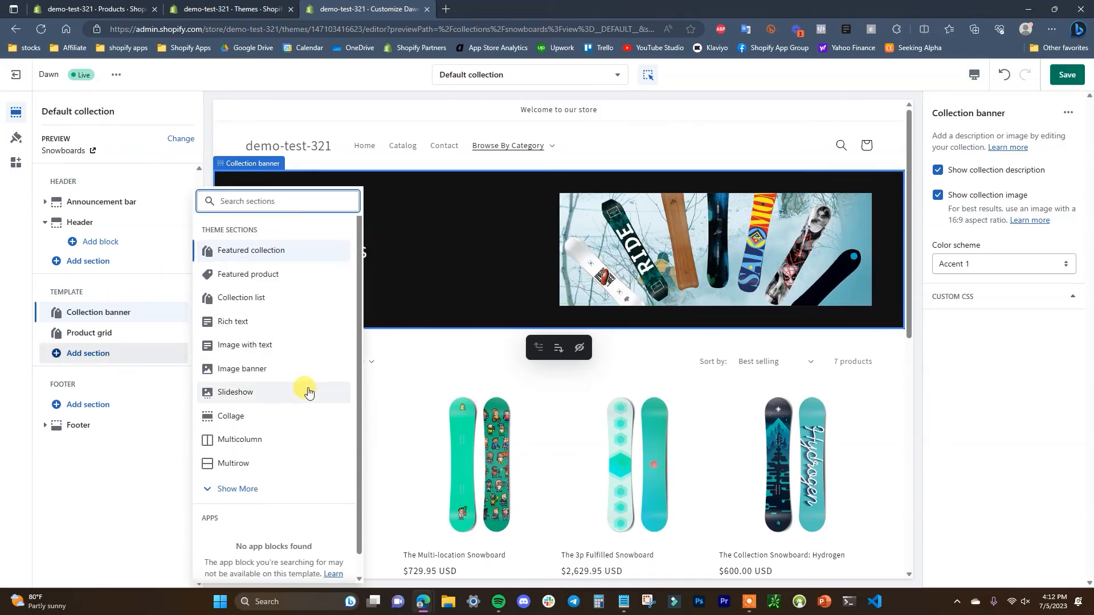
click(279, 372)
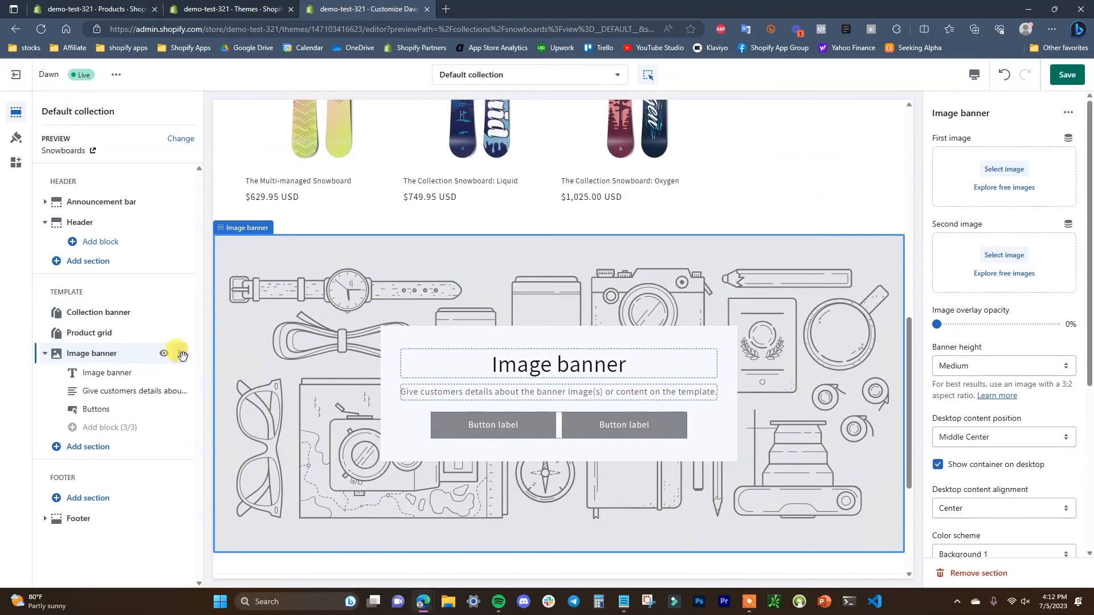
drag(181, 353, 171, 326)
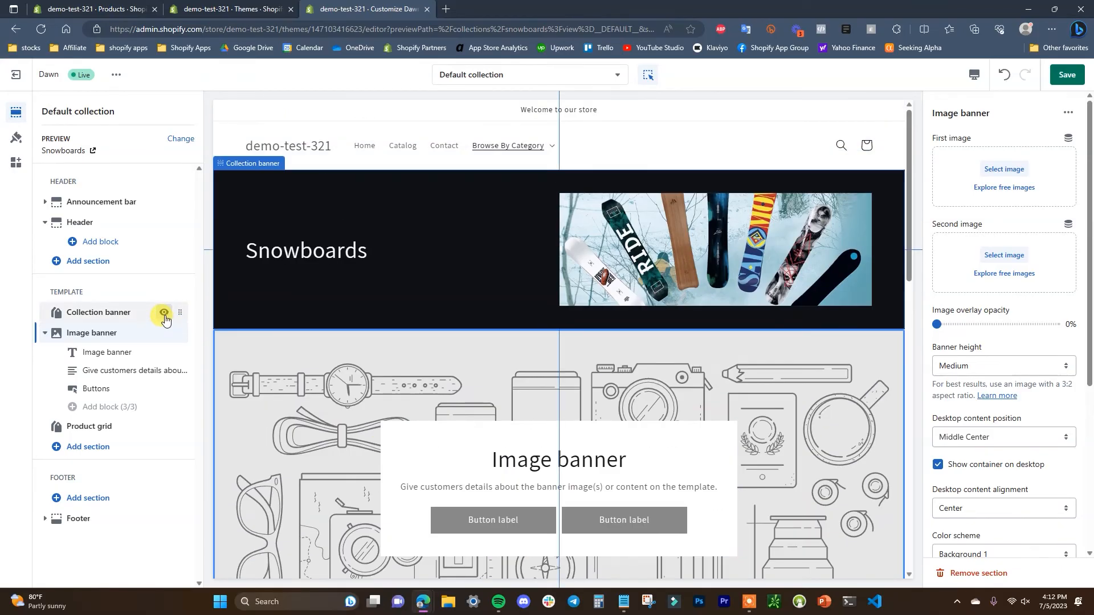
Step: Hide the Collection banner section and change the Image banner's heading to Snowboards
click(164, 315)
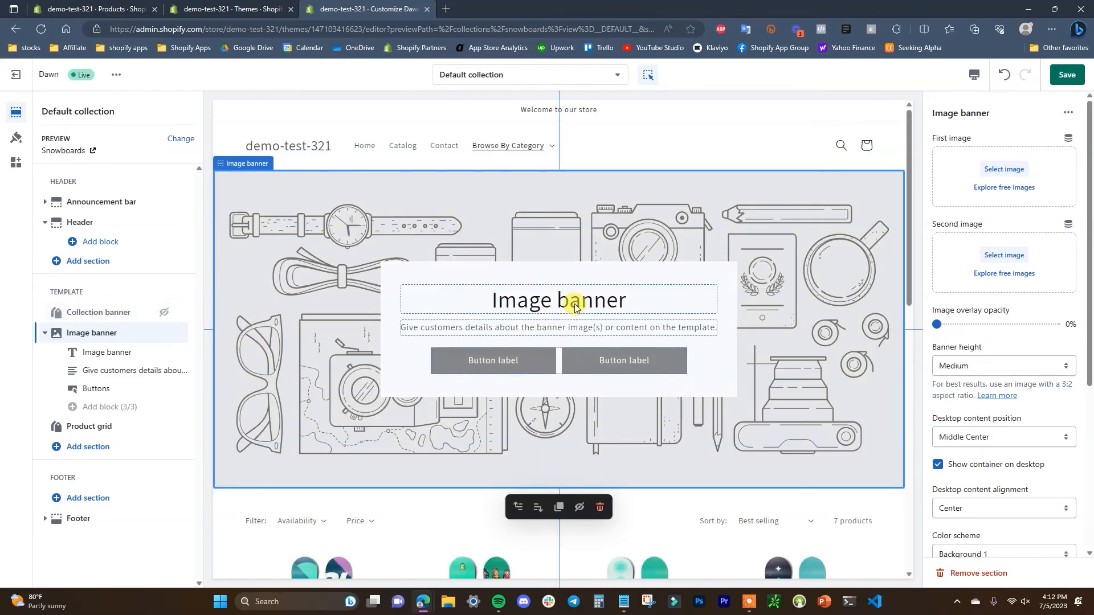
click(558, 302)
drag(1008, 185, 887, 200)
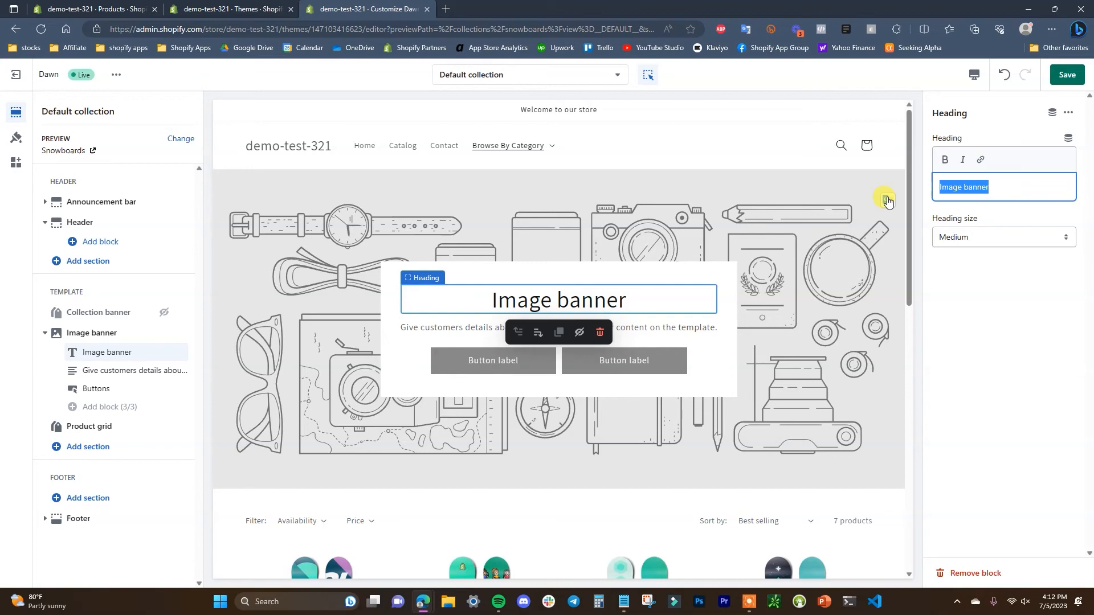
text(Snowboards)
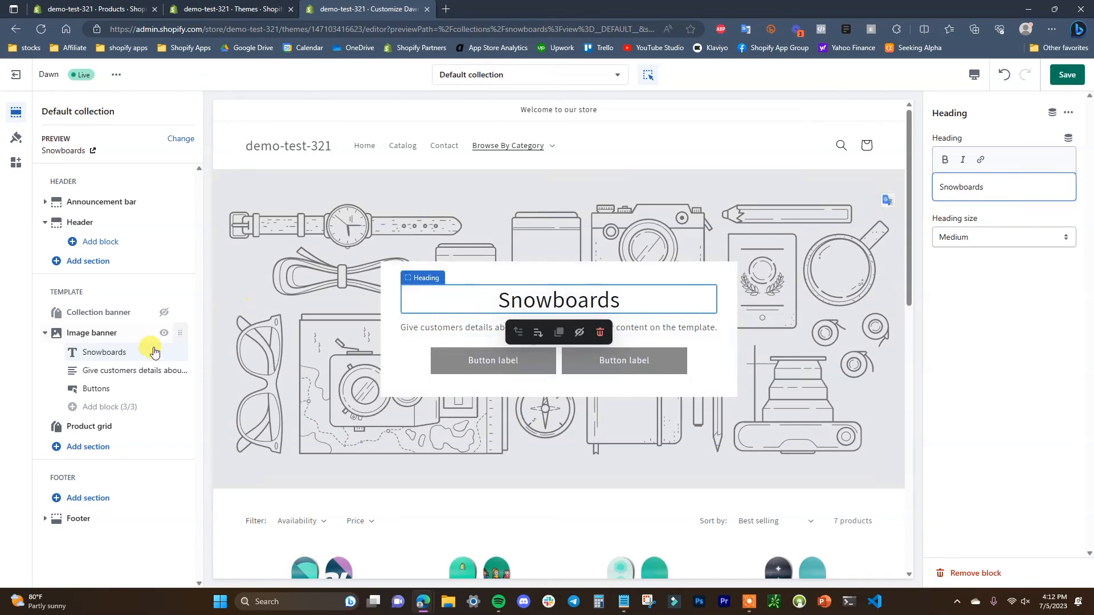
Step: Set the snowboards JPG from the store library as the Image banner's first image
click(91, 332)
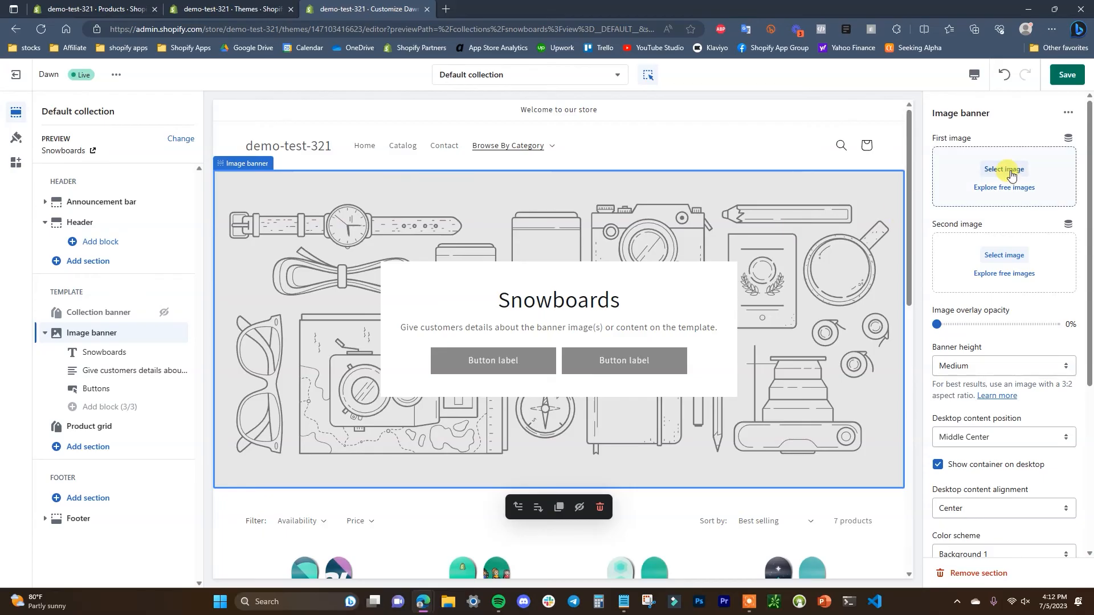
click(1005, 170)
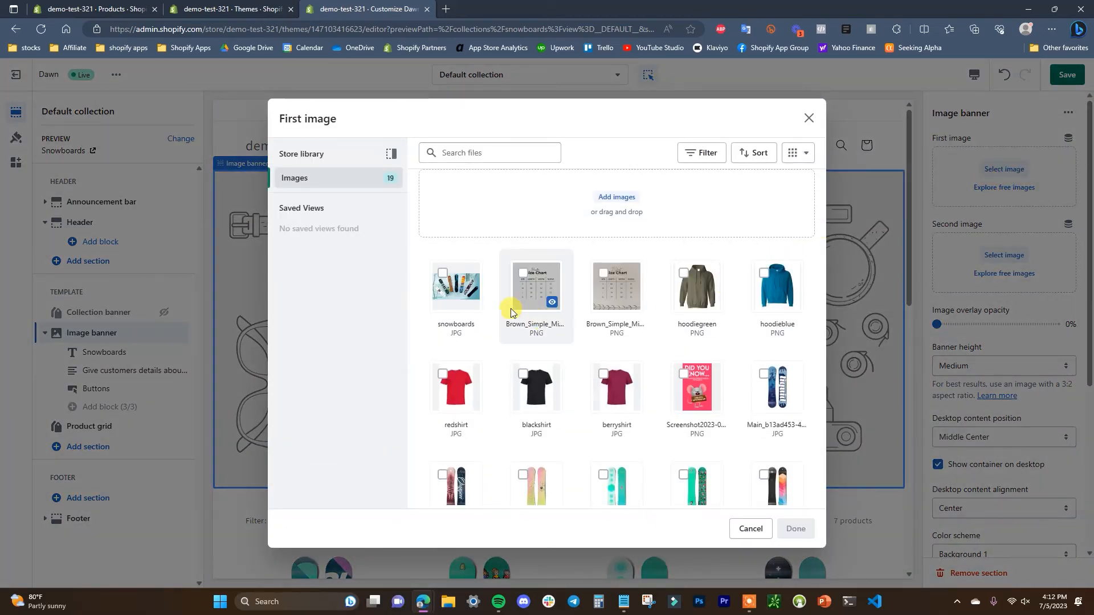
click(467, 301)
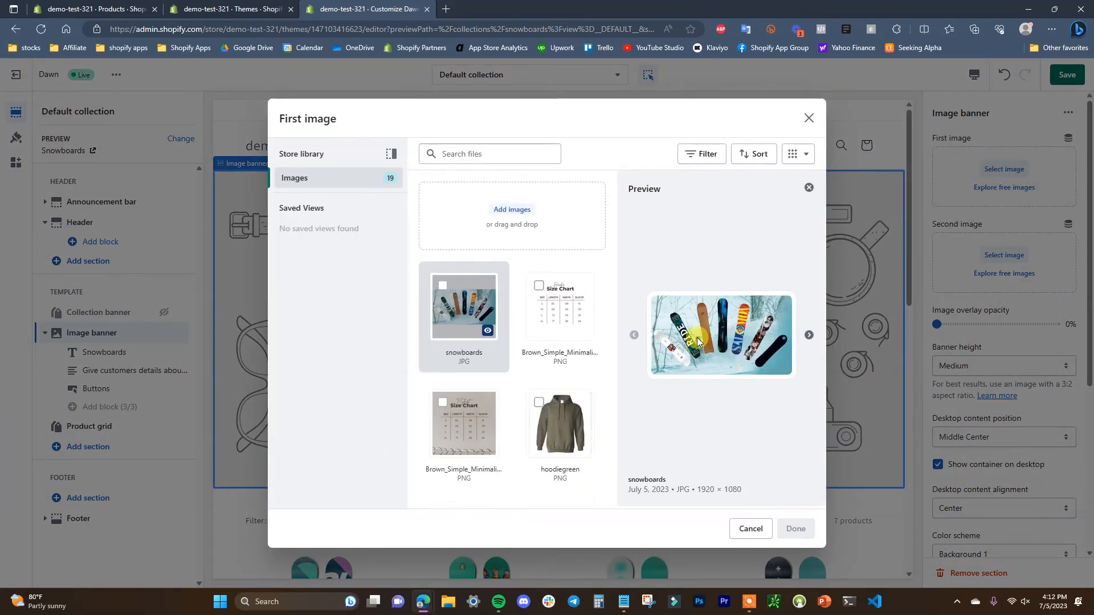
click(442, 285)
click(803, 527)
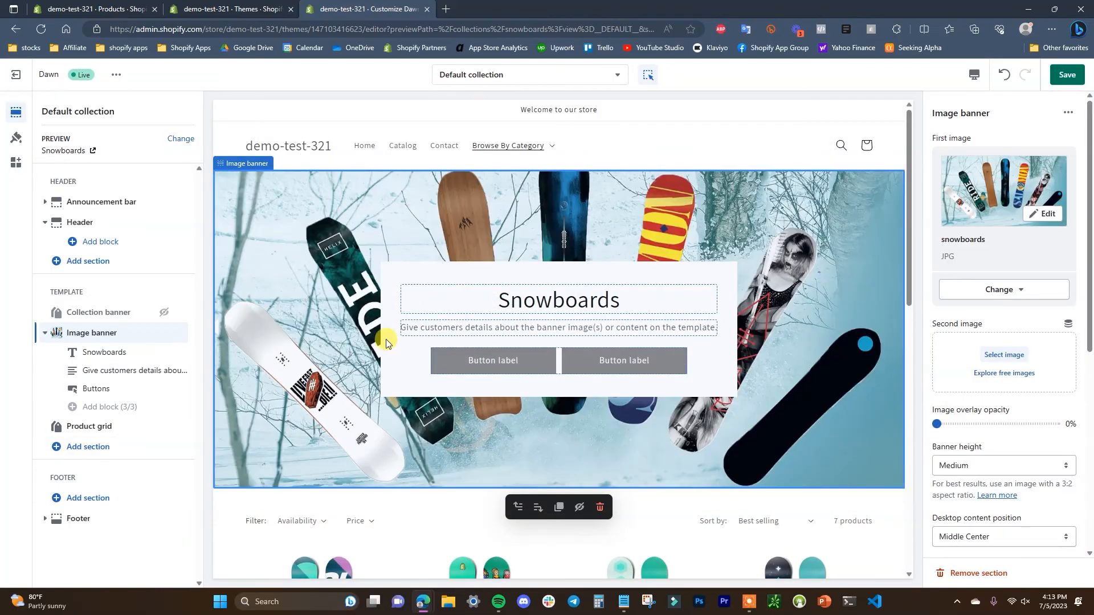
Step: Set the Image banner's height to Small and its desktop content position to Bottom Center
scroll(1067, 319, down, 1)
click(1042, 395)
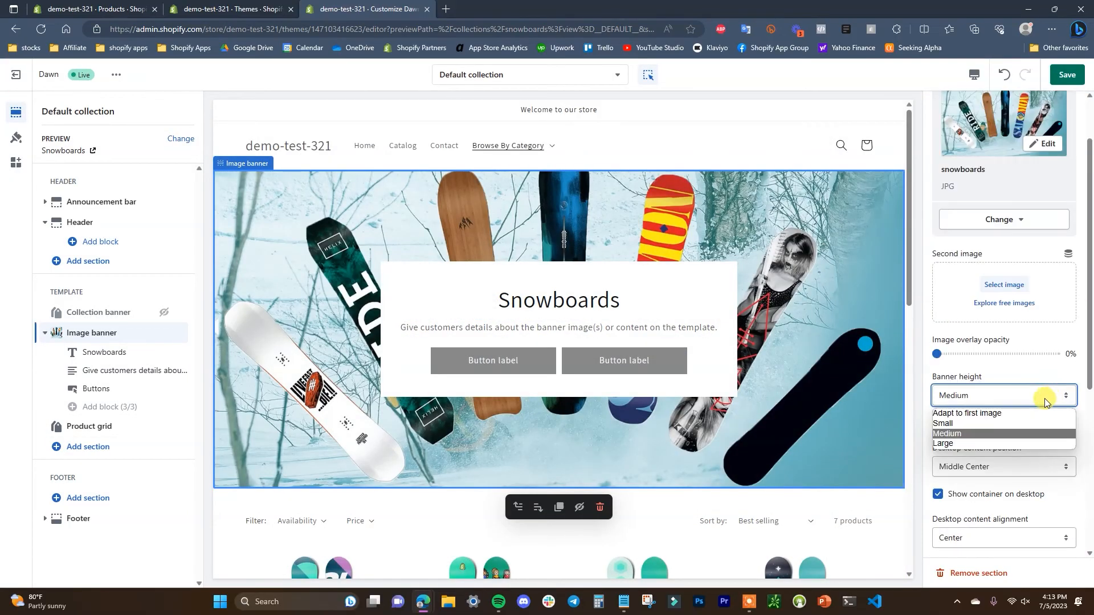
click(1013, 421)
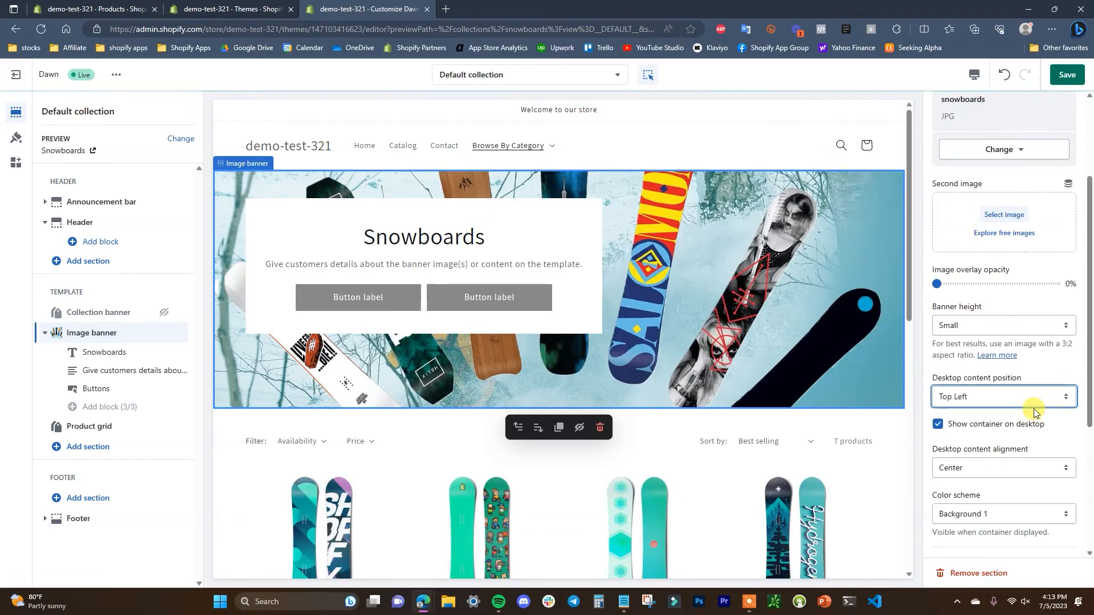
click(1034, 405)
click(1010, 474)
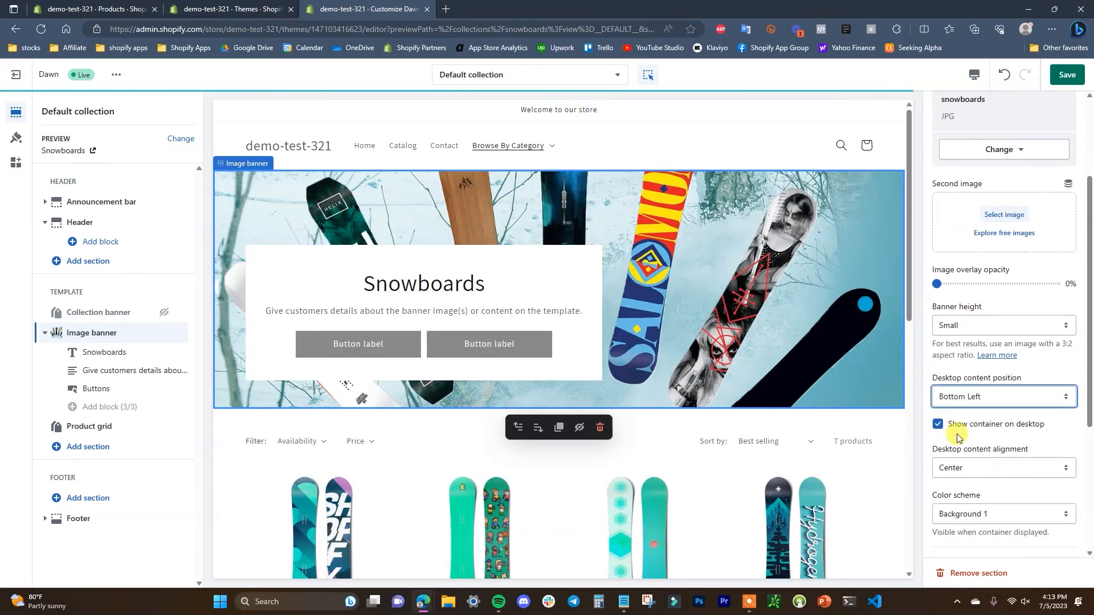
click(1029, 396)
click(990, 485)
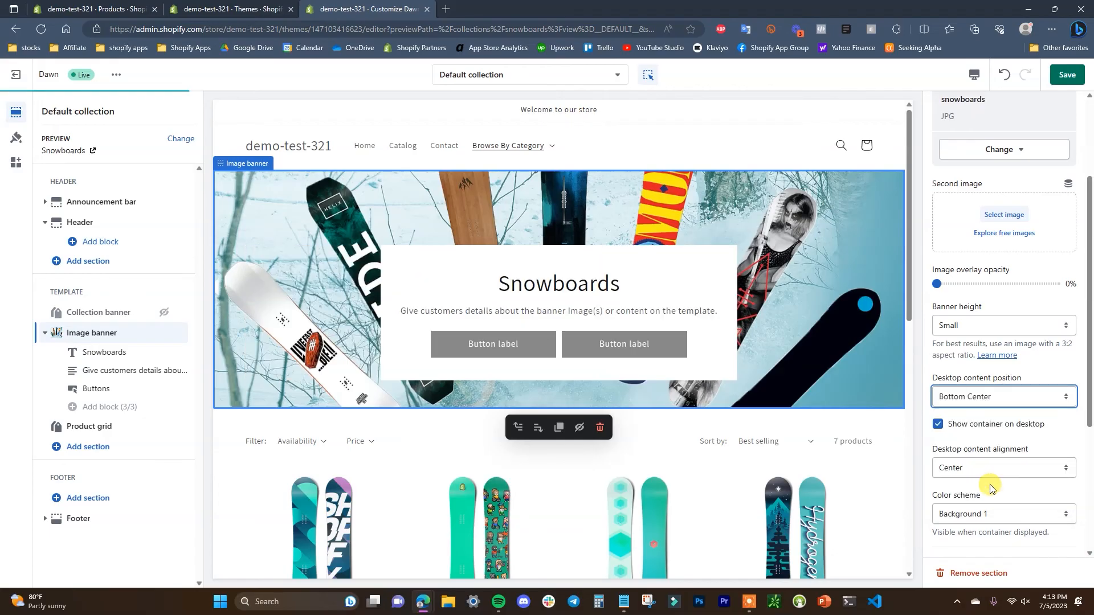
Step: Remove the Buttons block and the description Text block from the Image banner, leaving only its Snowboards heading
click(127, 389)
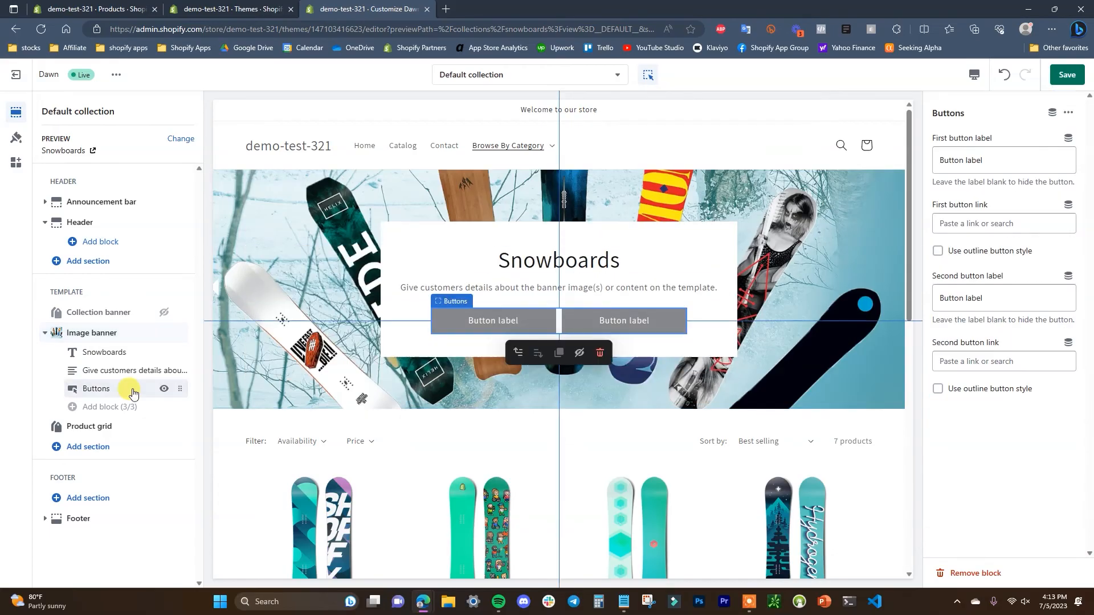
click(987, 573)
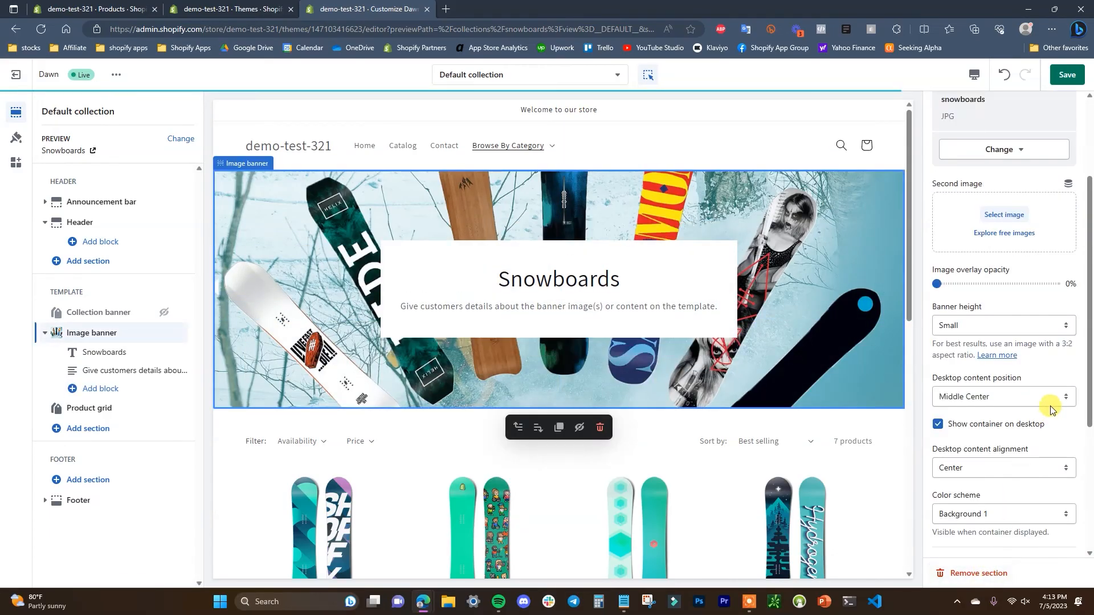
click(125, 372)
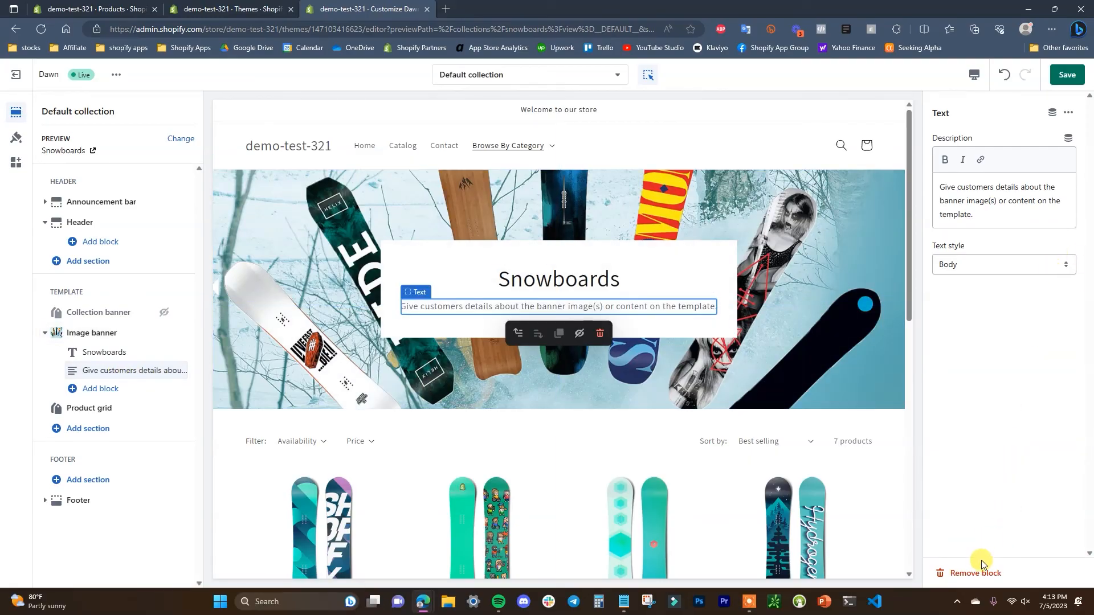
click(978, 574)
click(118, 352)
Step: Set the Image banner's color scheme to Inverse, keeping its container shown on desktop
click(109, 333)
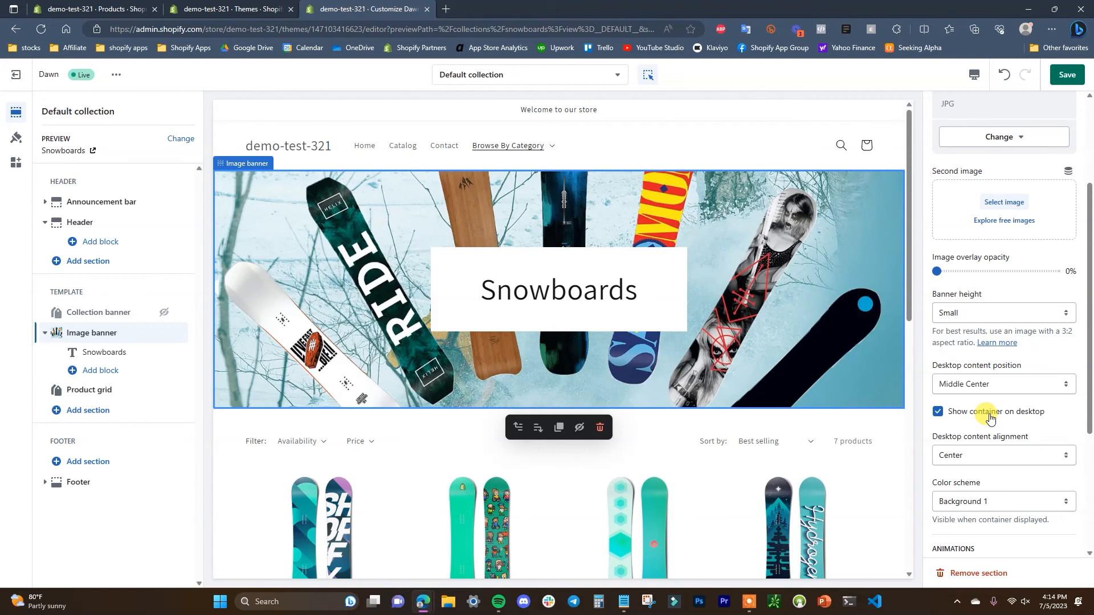
click(990, 416)
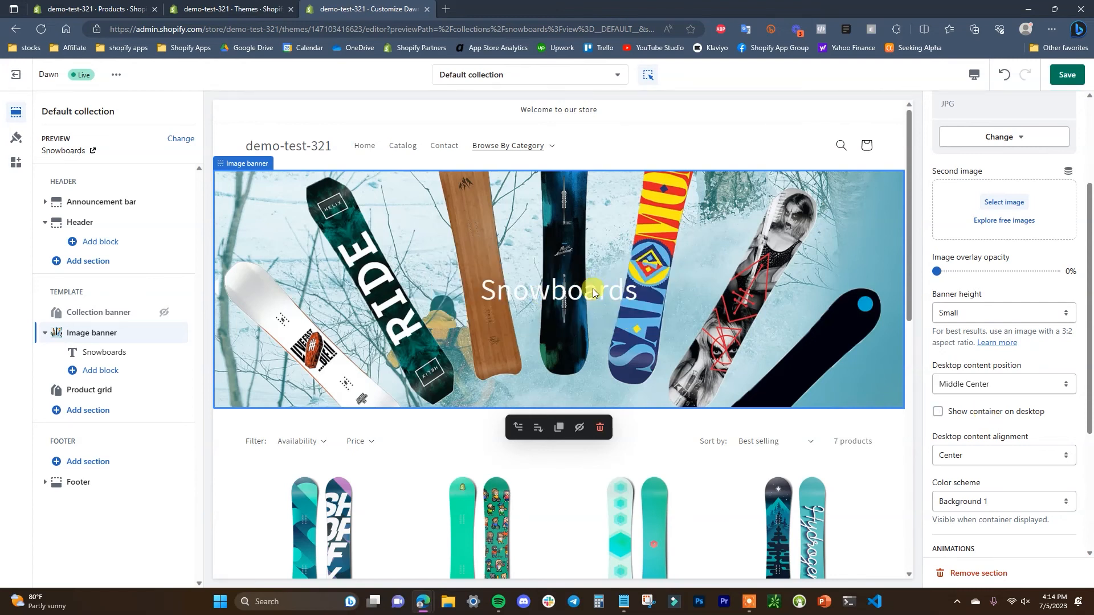
click(1006, 501)
click(937, 411)
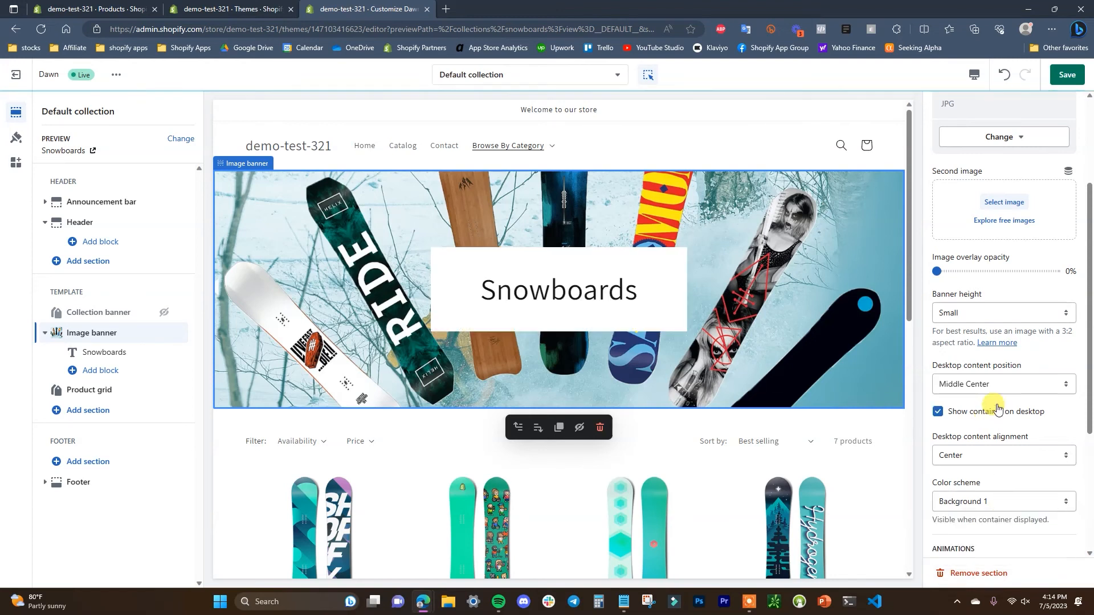
click(1005, 501)
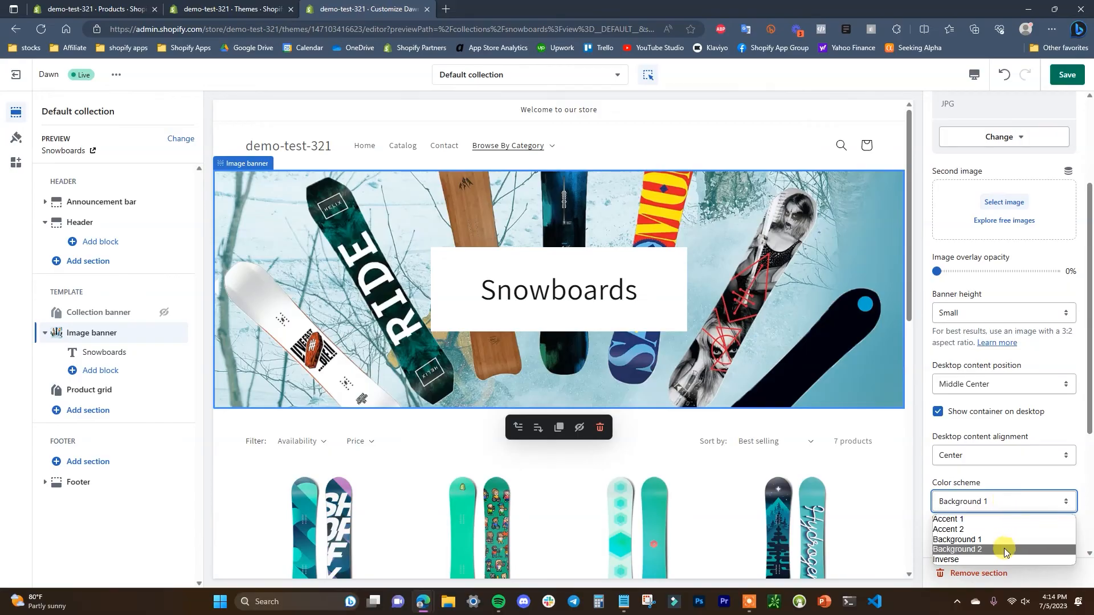
click(981, 558)
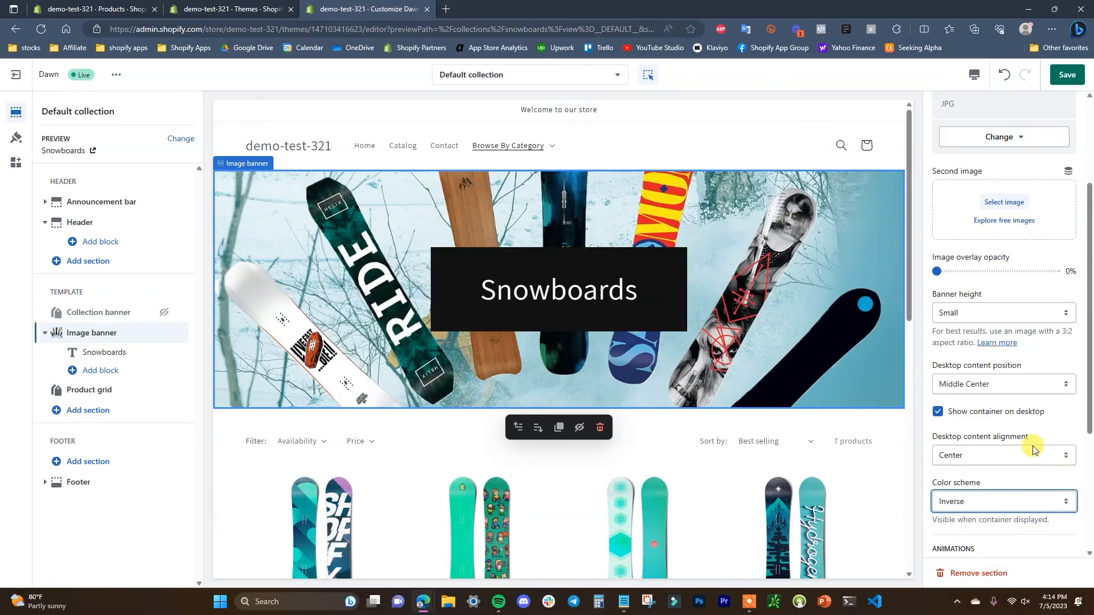
scroll(1032, 448, down, 4)
scroll(1020, 478, up, 5)
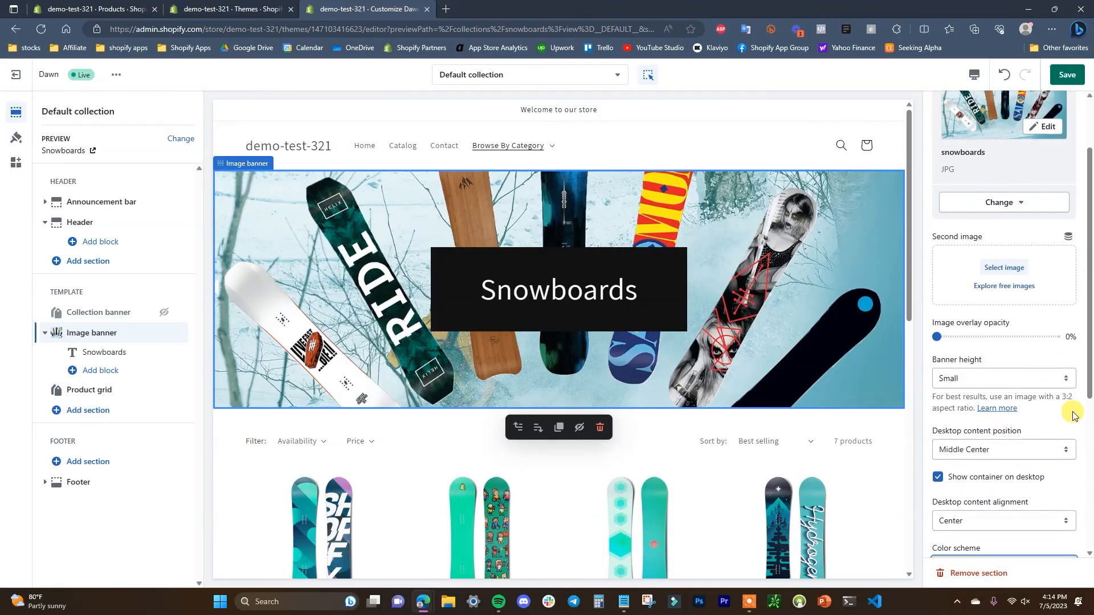
Step: Preview the collection page in the mobile layout, return to the desktop layout and look over the product grid below the banner
click(974, 74)
click(1000, 104)
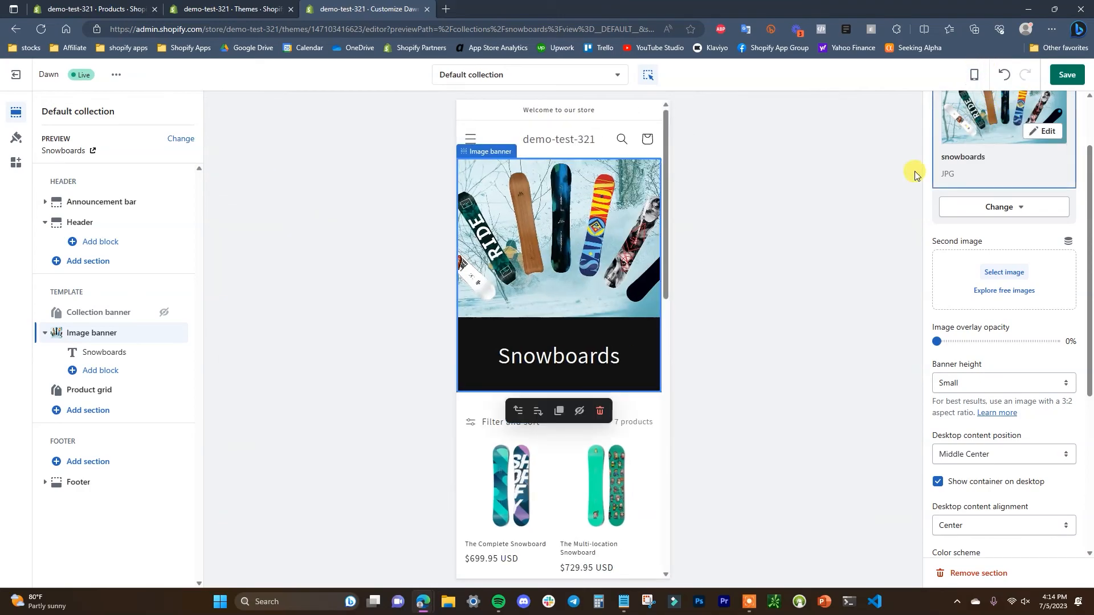
scroll(563, 458, up, 2)
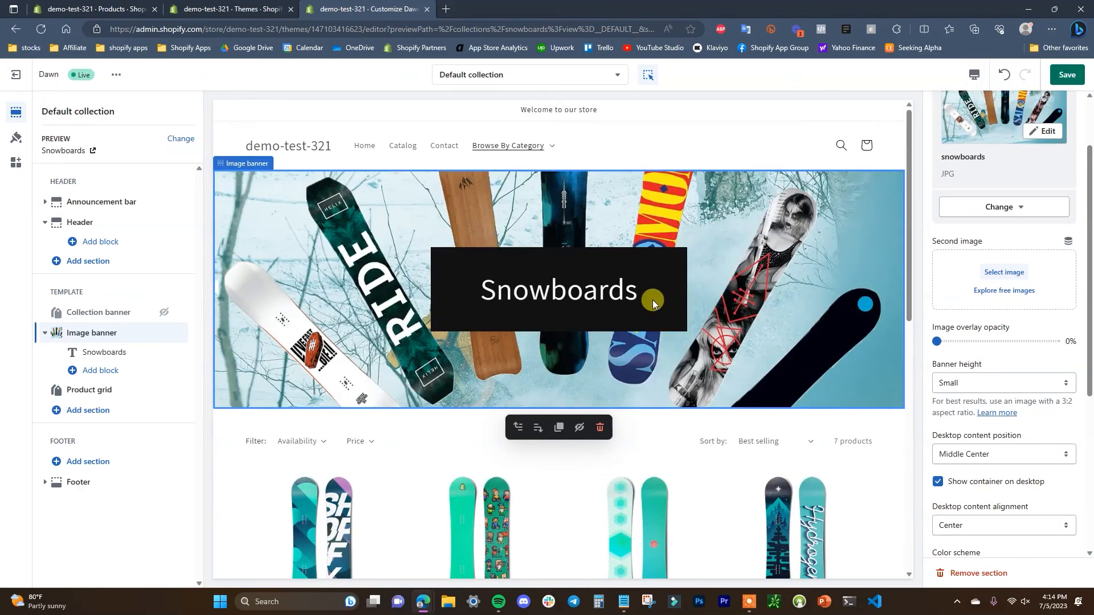
scroll(652, 300, down, 3)
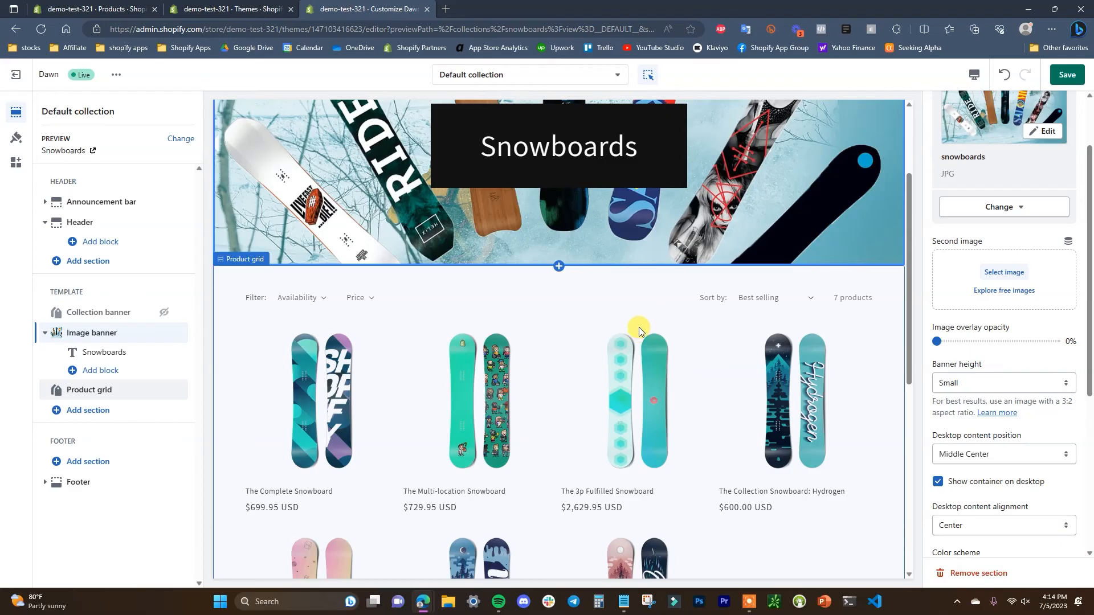
scroll(621, 377, up, 3)
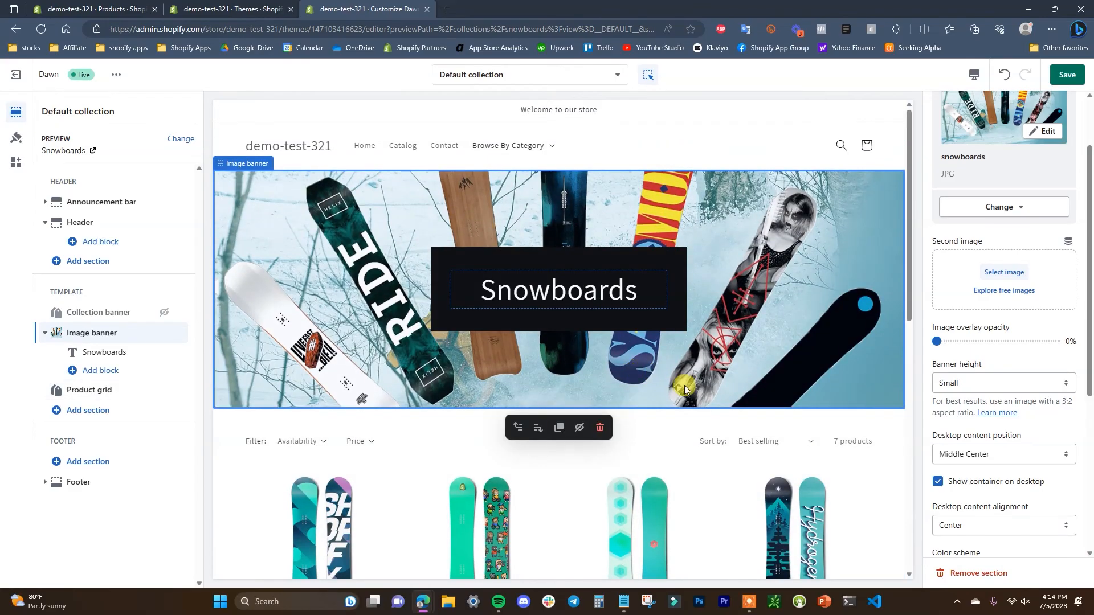
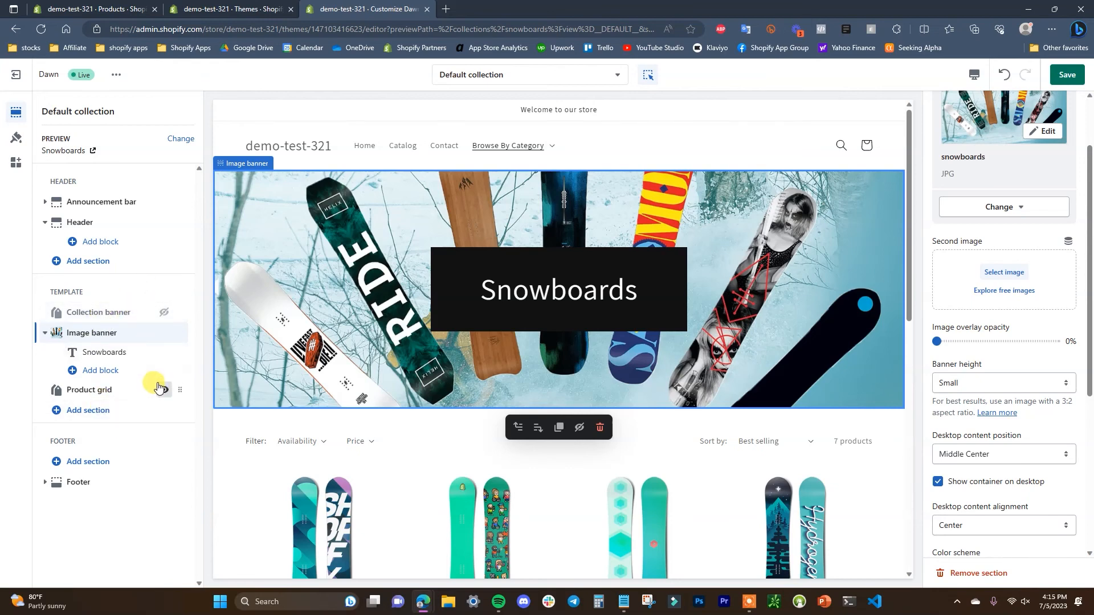
Step: Save the Default collection template with its customized Image banner
mouse_move(157, 388)
click(590, 76)
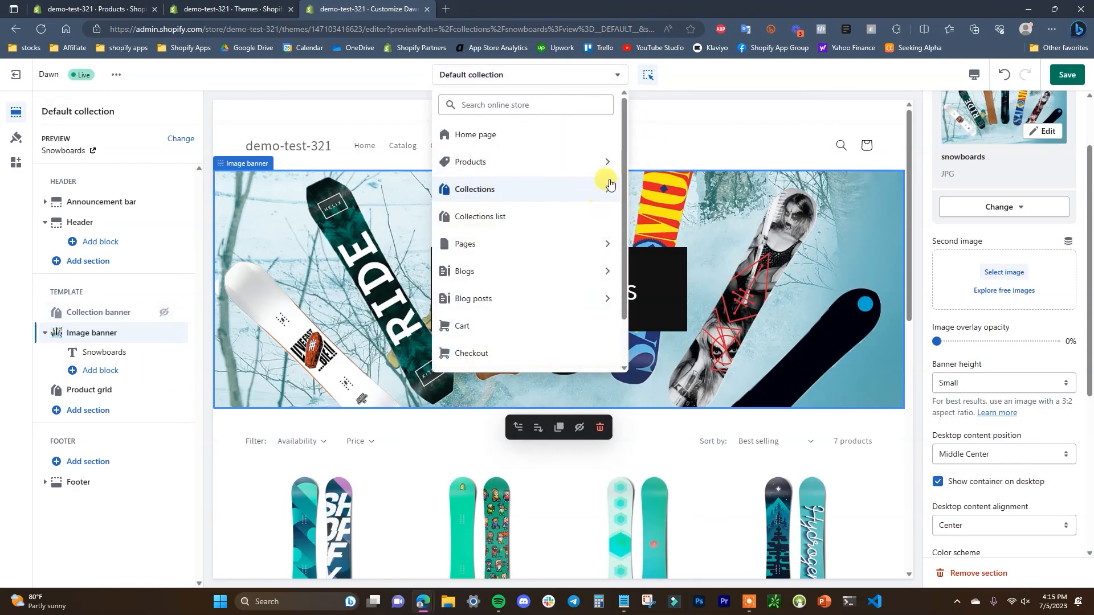
click(687, 80)
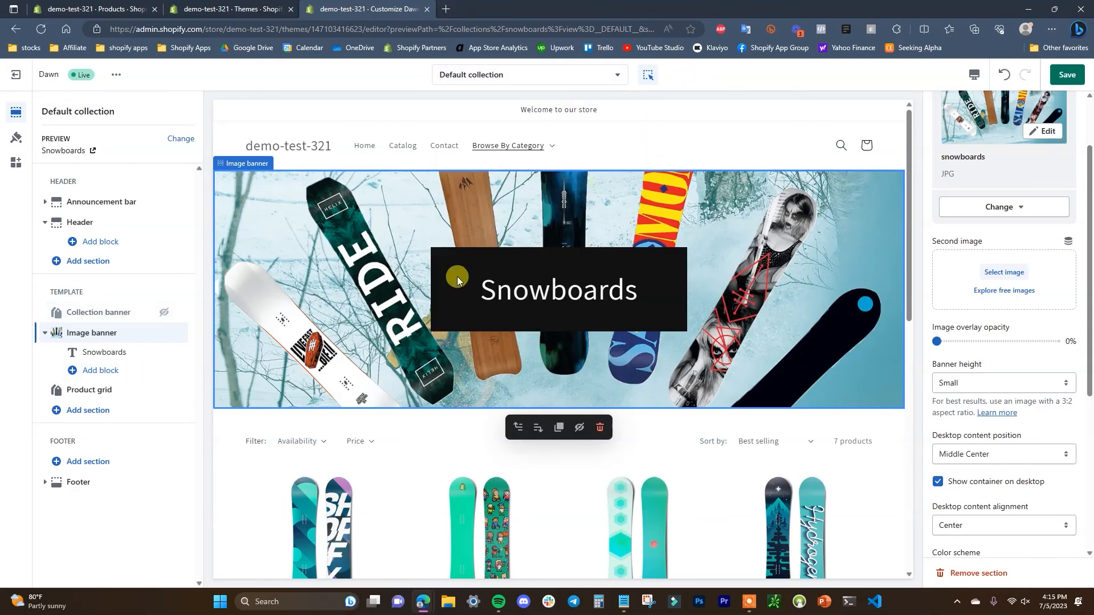
click(1067, 76)
Step: Open the live online store from the Shopify admin and view the Clothing collection through Browse By Category
click(246, 9)
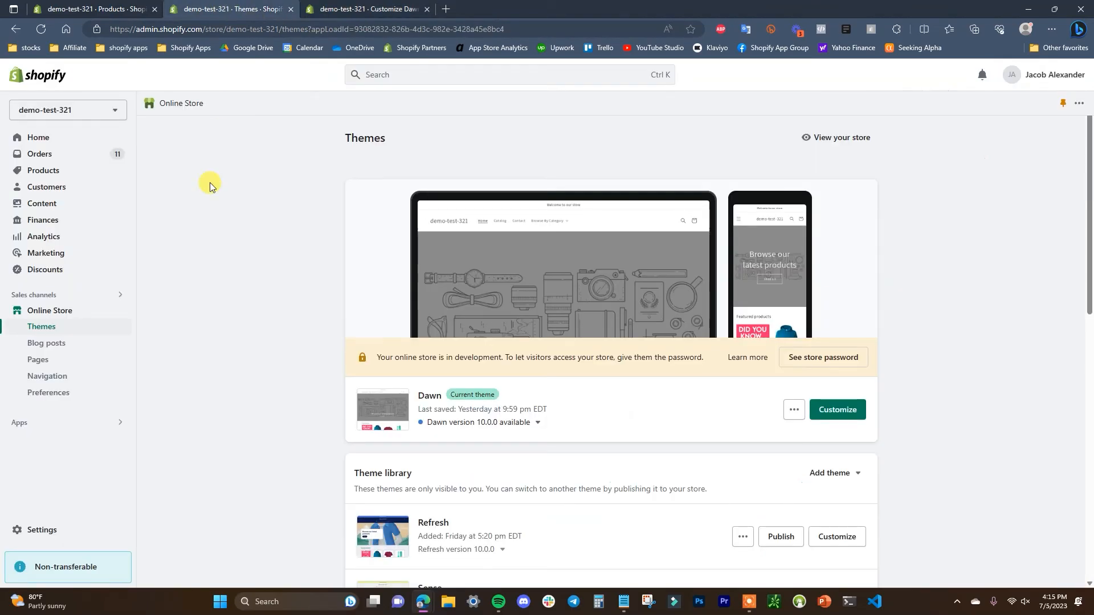
click(119, 311)
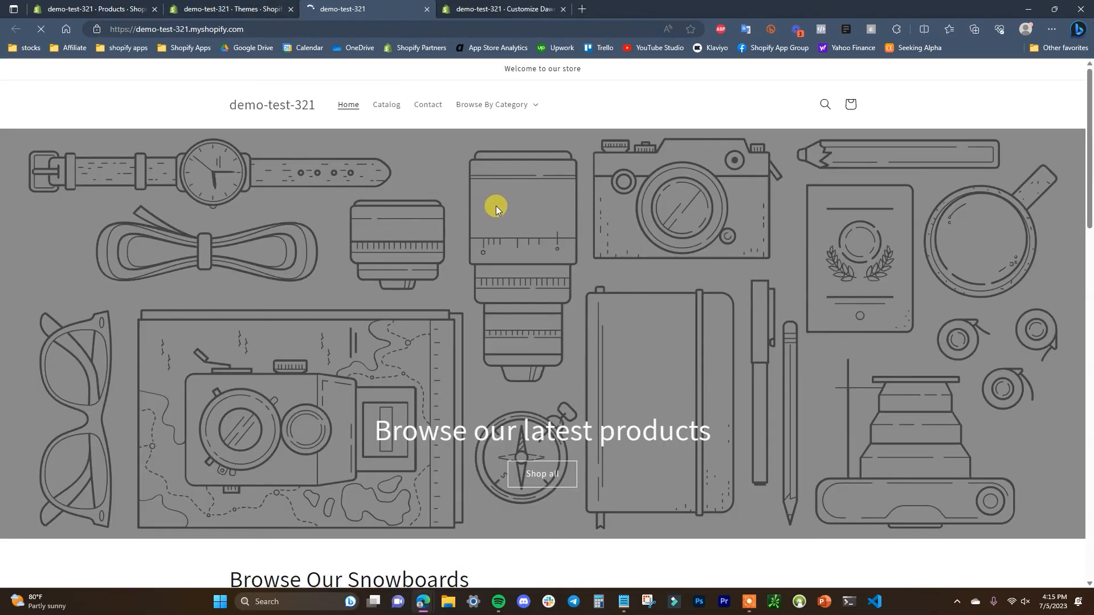
click(495, 107)
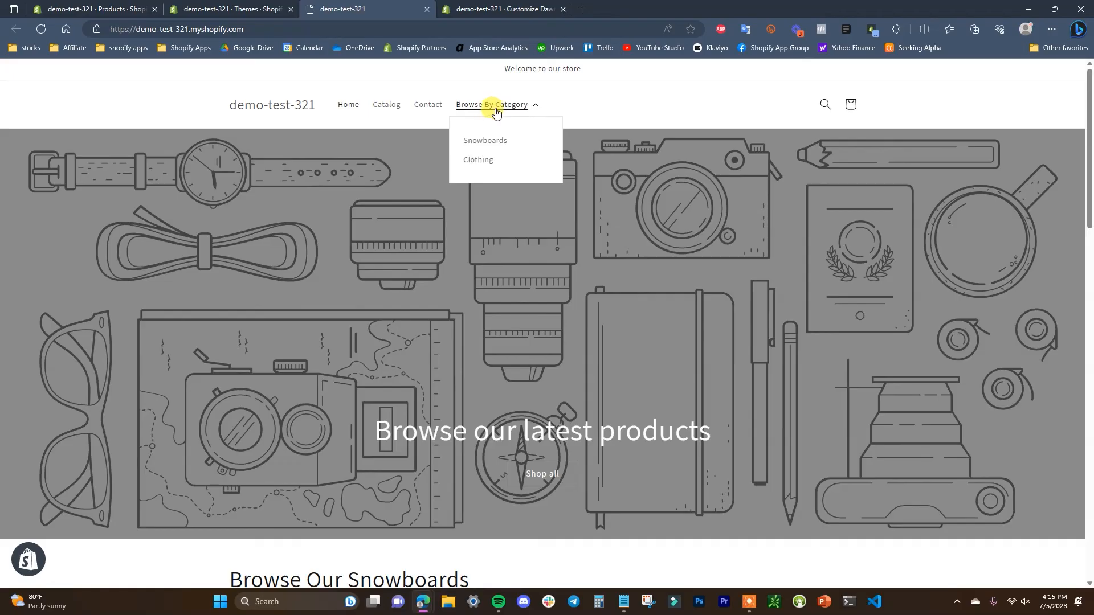
click(485, 167)
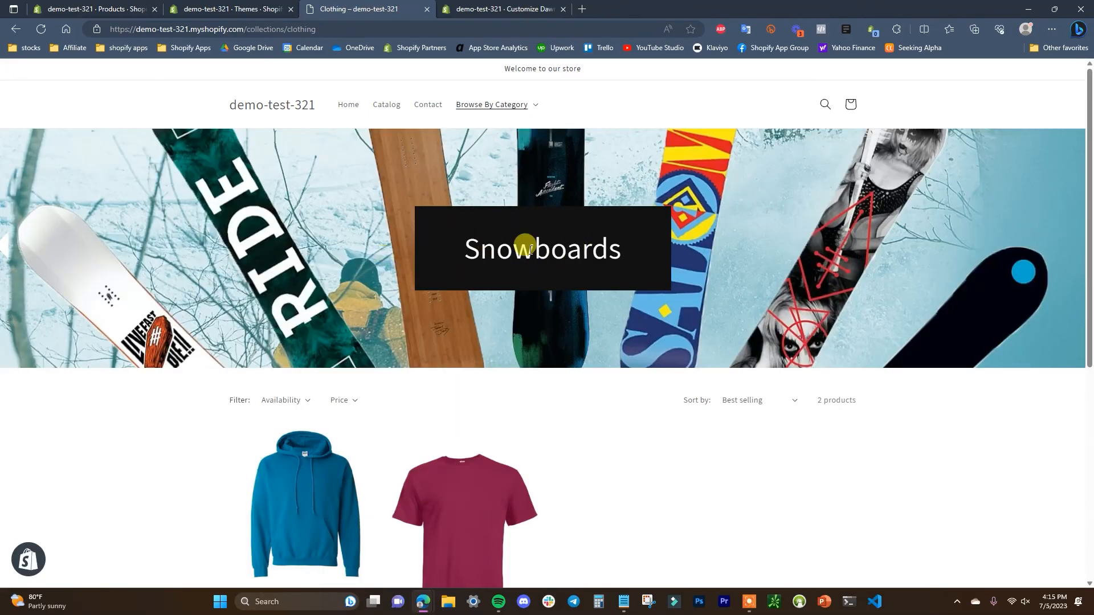
Step: Return to the theme editor and create a collection template named Snowboards based on Default collection
click(488, 5)
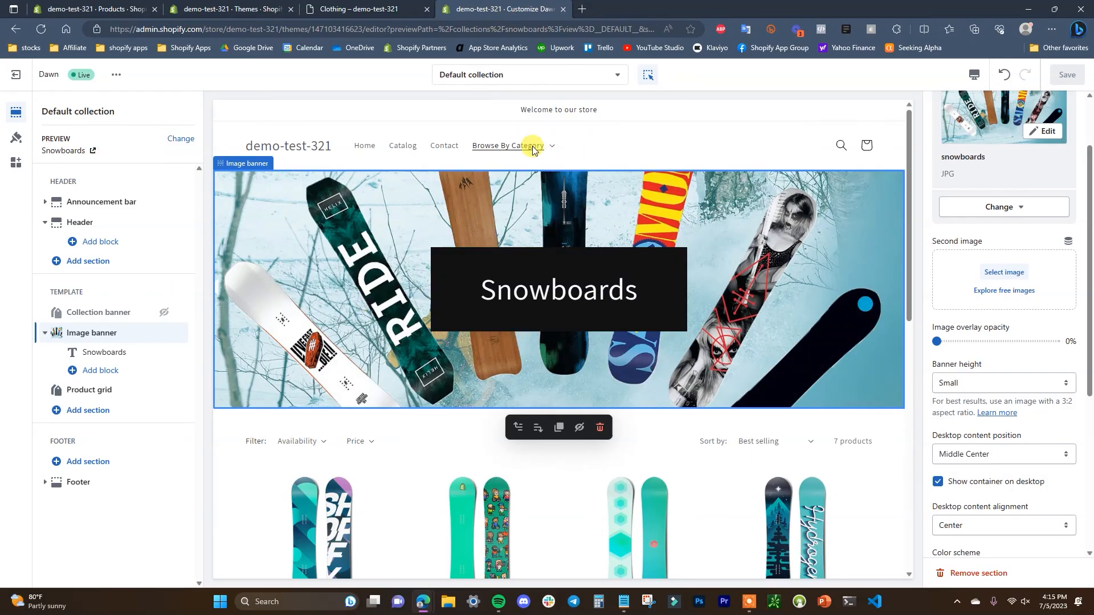
click(612, 69)
click(599, 186)
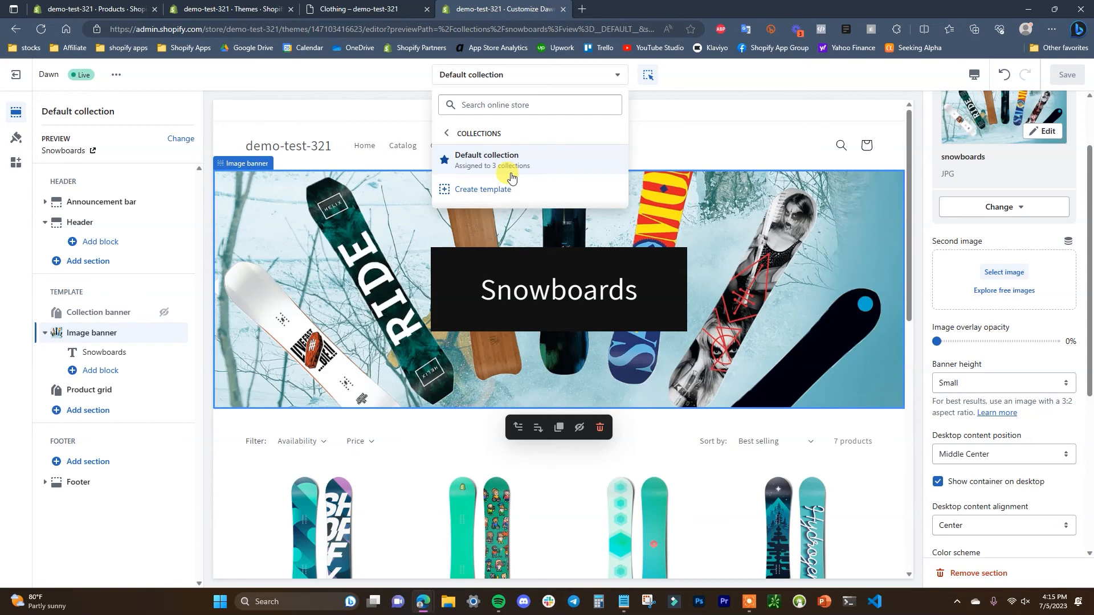
click(496, 189)
click(499, 319)
text(Snowboards)
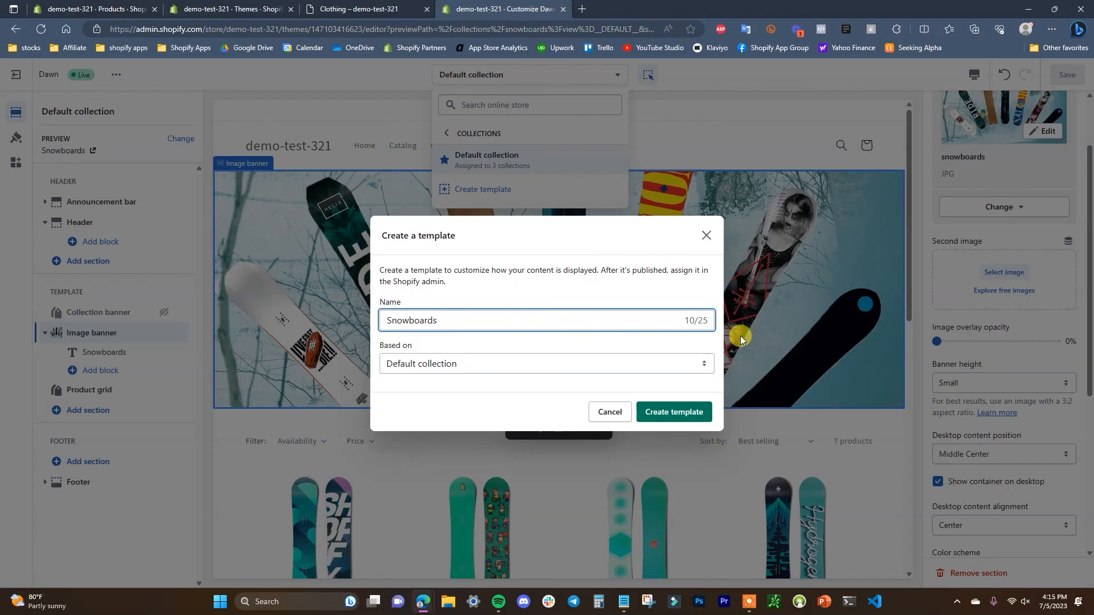
key(Tab)
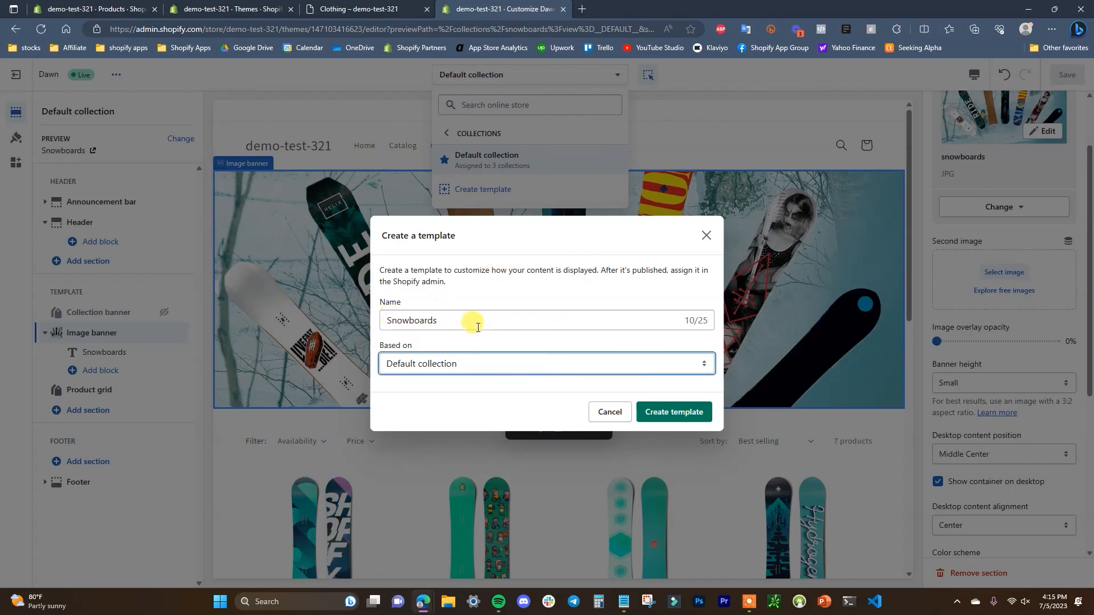
click(686, 415)
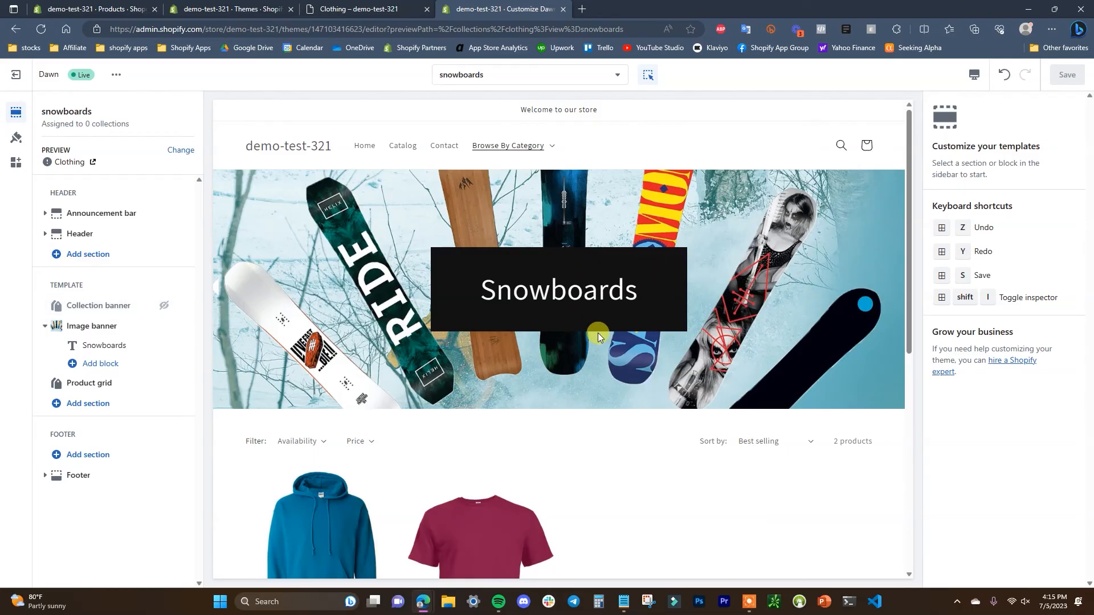
Step: Change the snowboards template's preview to the Snowboards collection
scroll(633, 340, down, 2)
scroll(583, 322, up, 2)
click(182, 150)
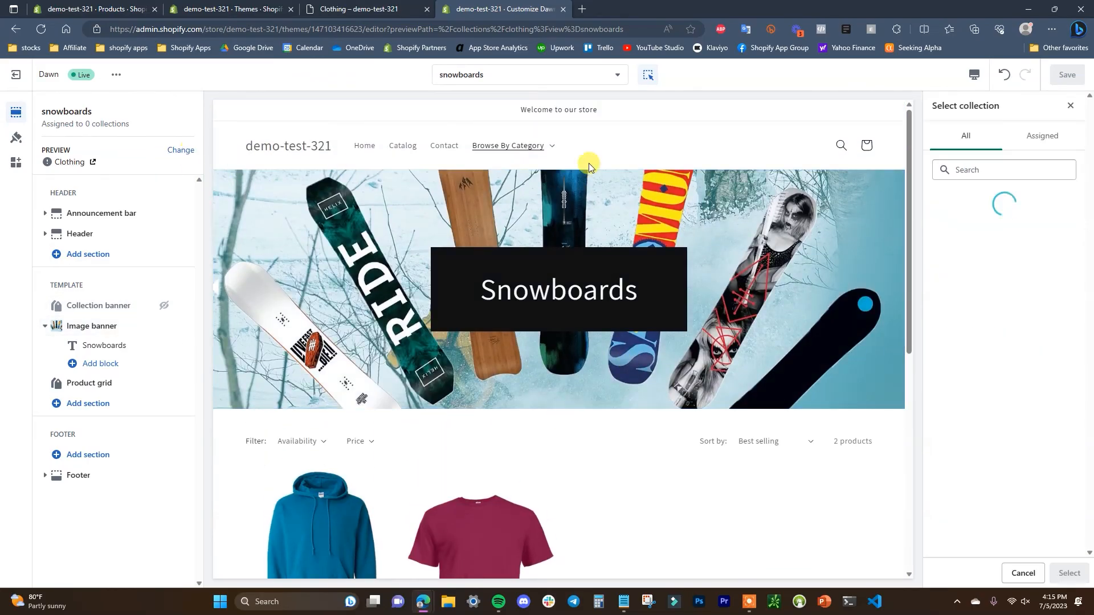
click(1009, 268)
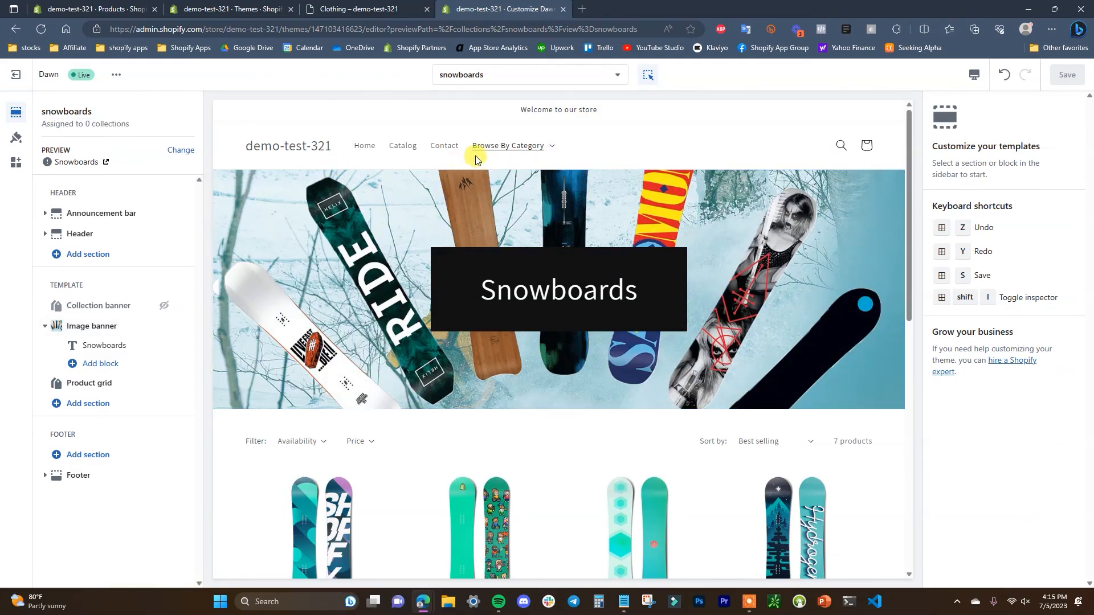
Step: Switch from the snowboards template back to editing the Default collection template
click(590, 76)
click(559, 176)
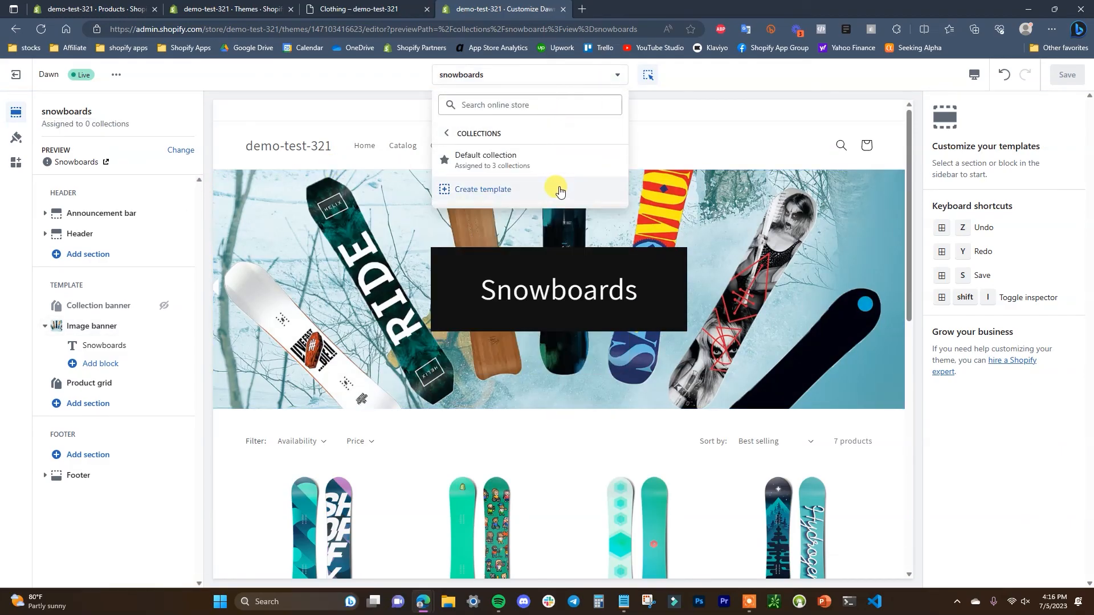
click(526, 167)
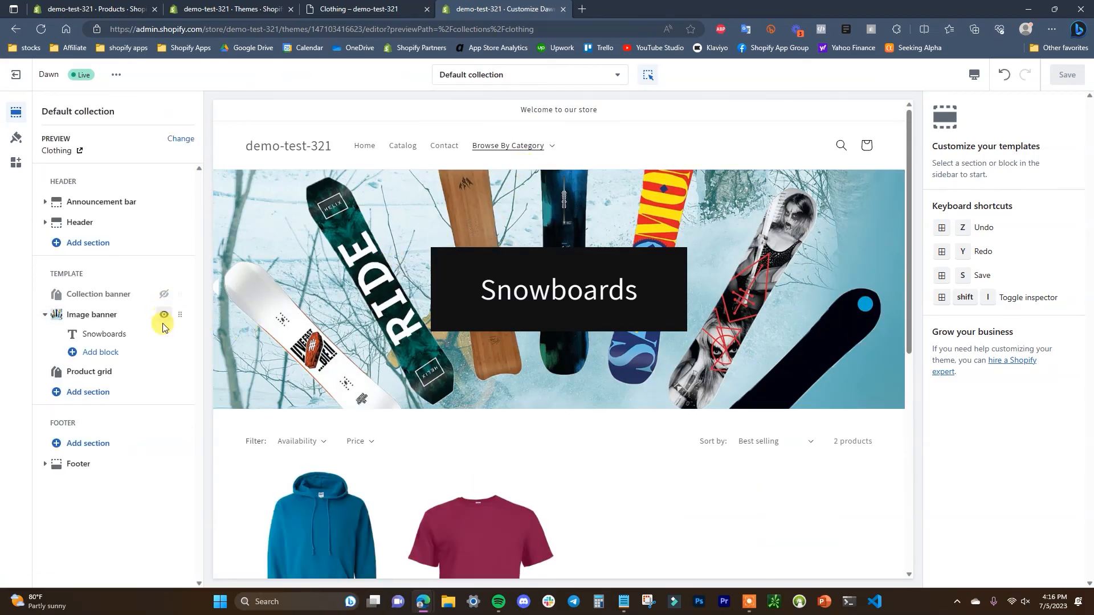
mouse_move(162, 320)
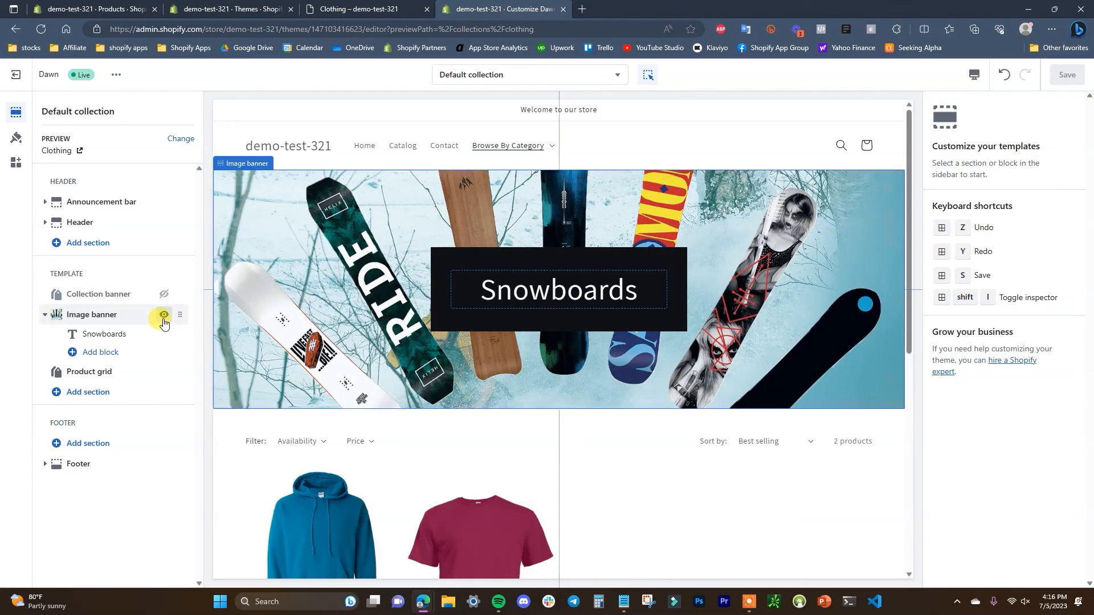
Step: Remove the Image banner section, unhide the Collection banner and save the Default collection template
click(133, 323)
scroll(1077, 570, down, 5)
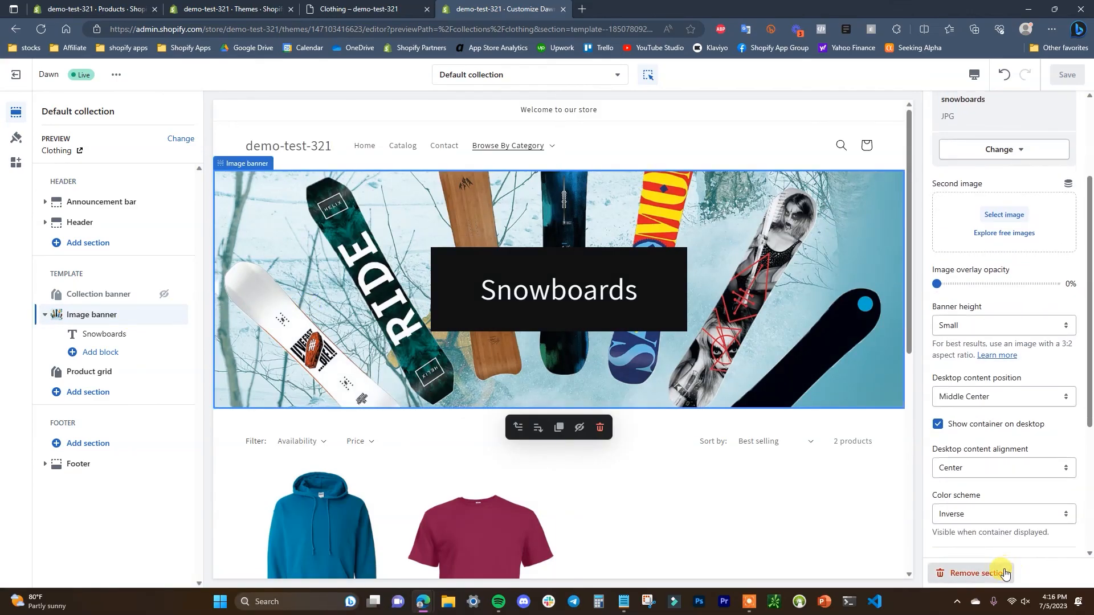
click(998, 573)
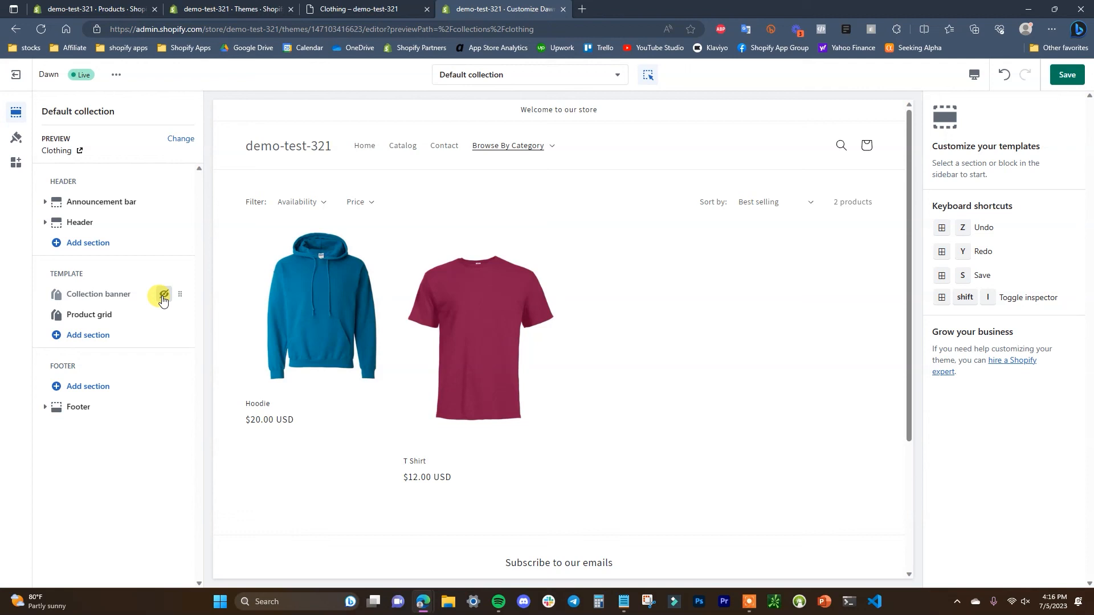
click(163, 295)
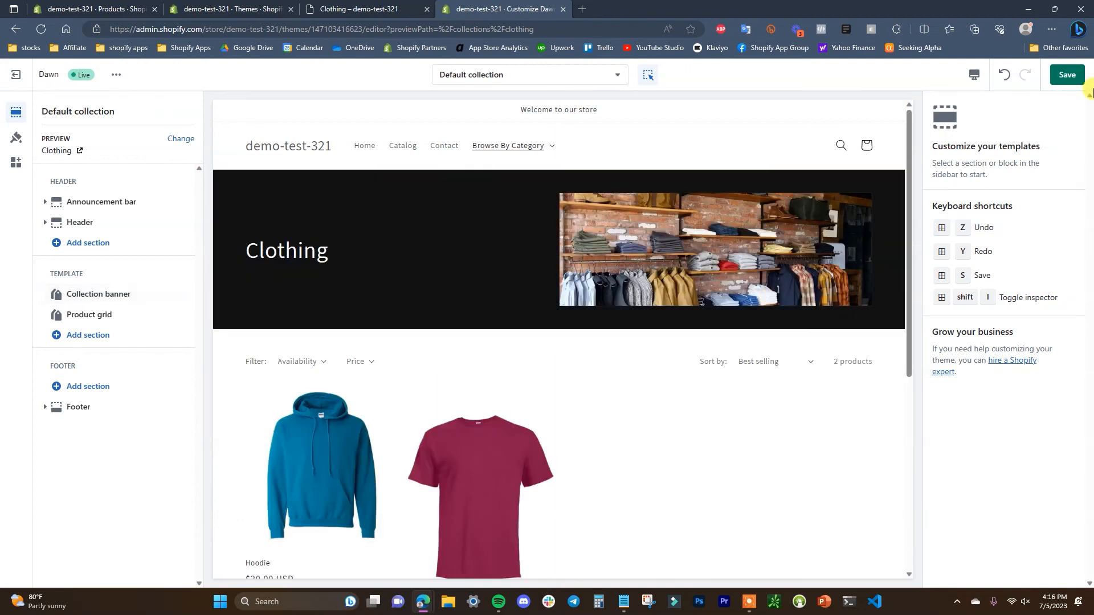
click(1067, 75)
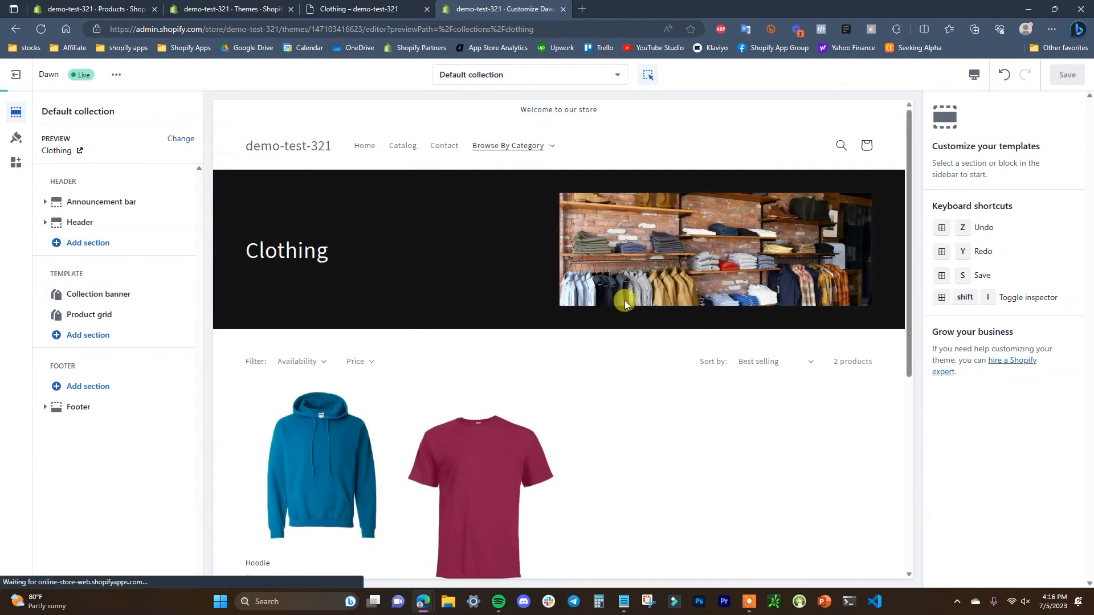
Step: Reload the Clothing collection page in the storefront and open the Snowboards collection page to compare their banners
click(367, 8)
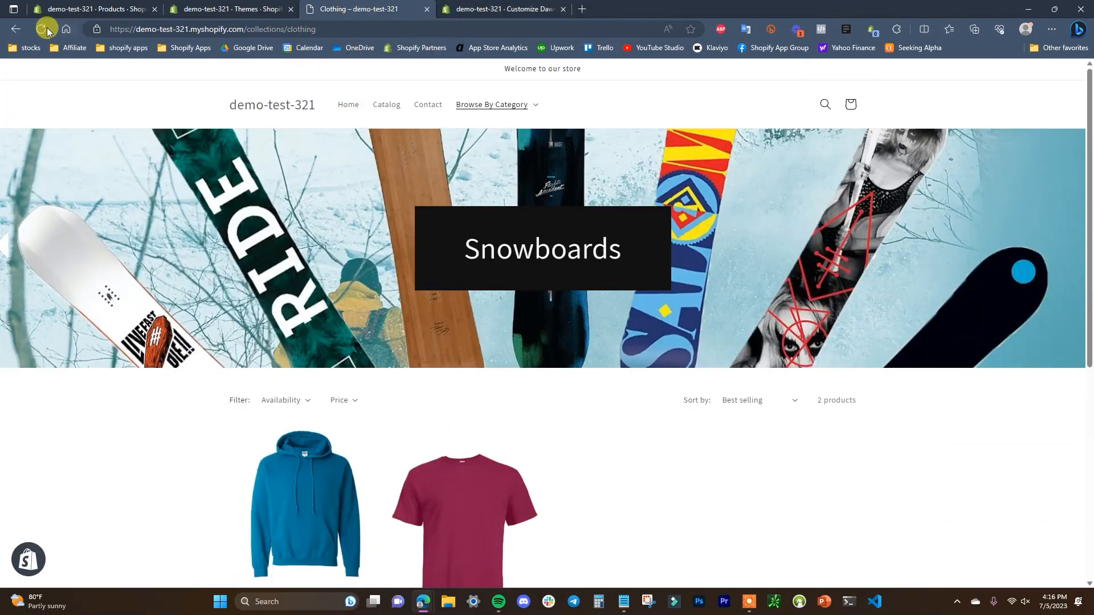
click(41, 29)
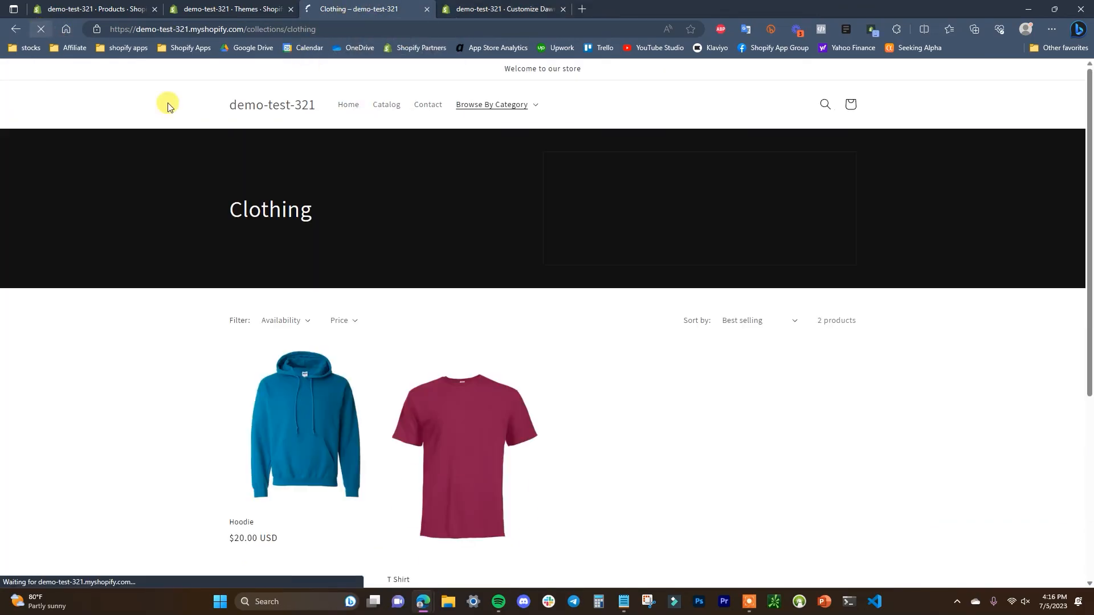
click(508, 112)
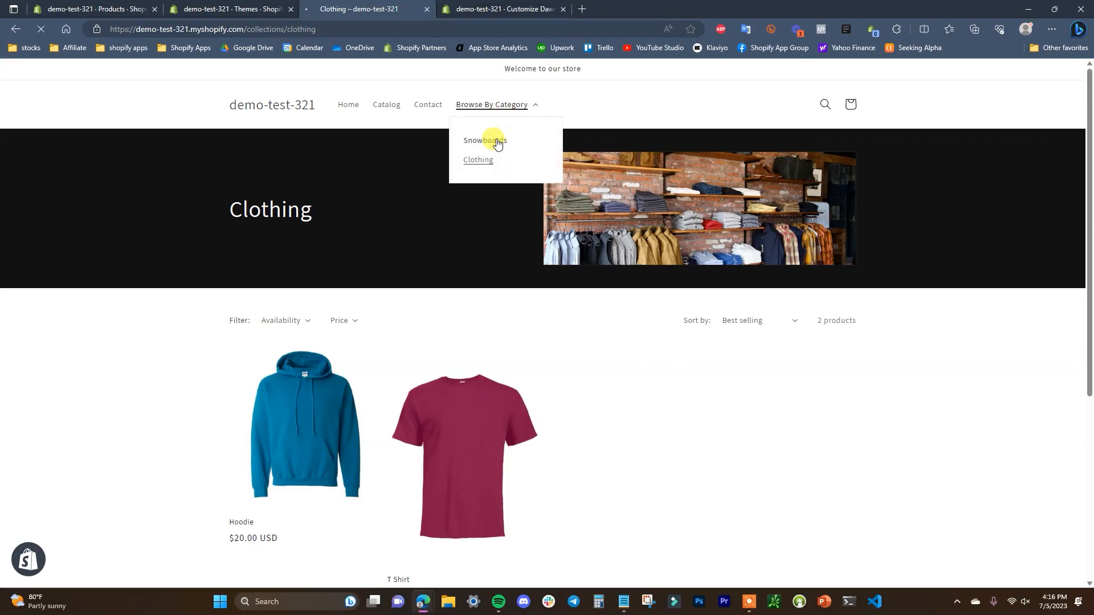
click(496, 144)
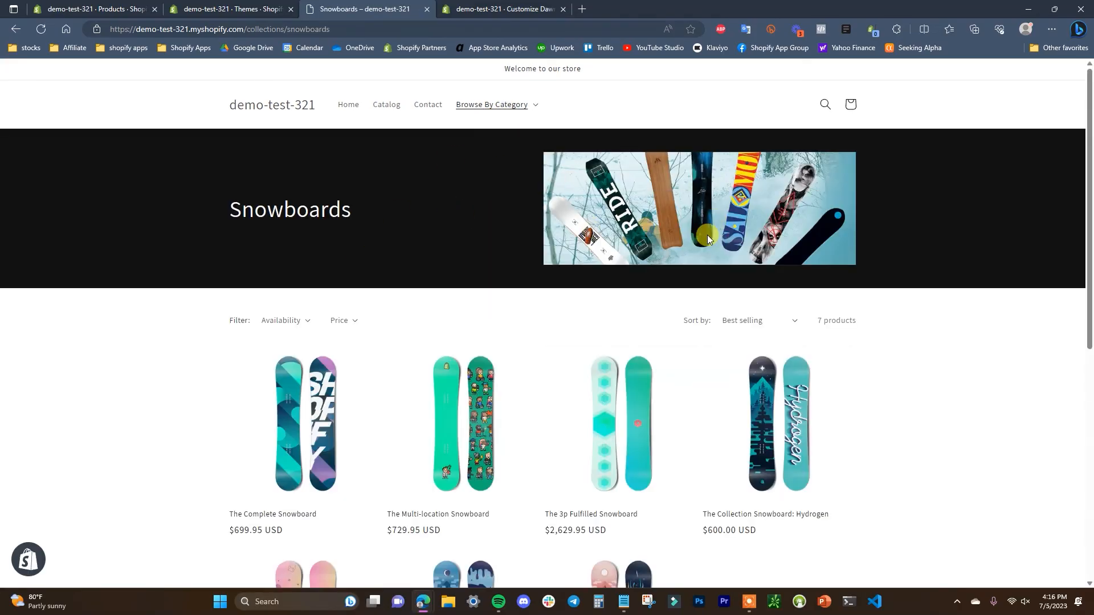
Step: Return to the theme editor and open the list of collection templates
click(553, 9)
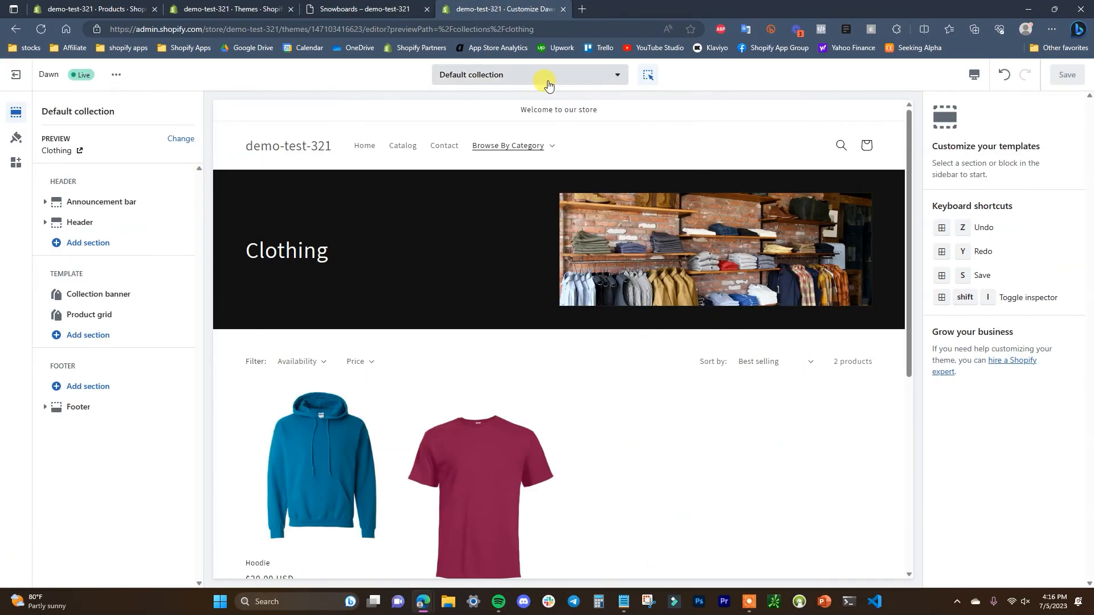
click(548, 78)
click(578, 198)
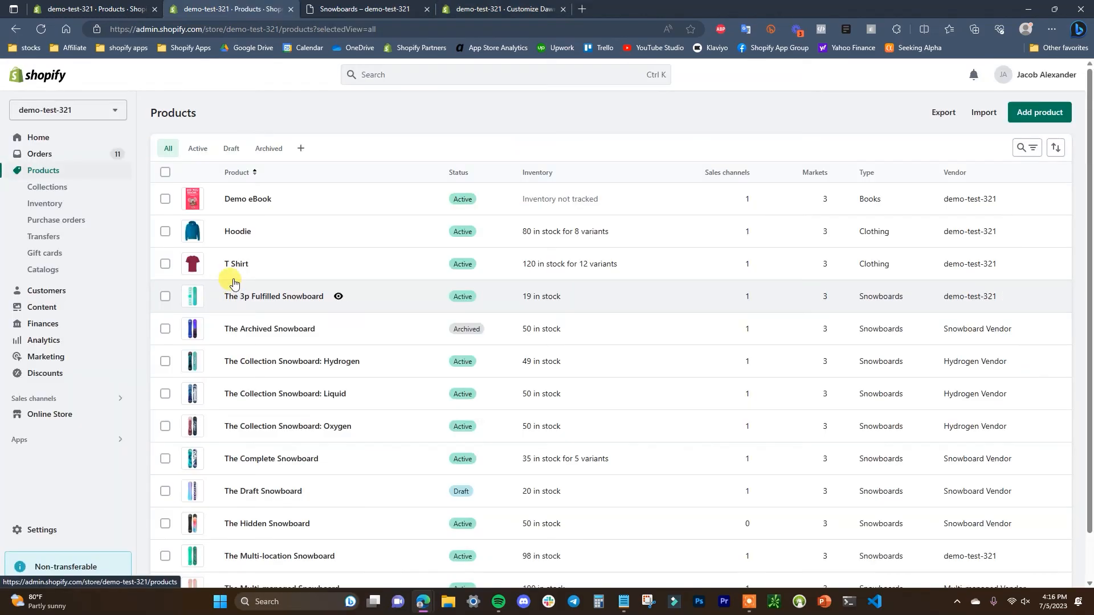
Step: Open the Snowboards collection in the store admin, set its theme template to snowboards and save it
click(64, 188)
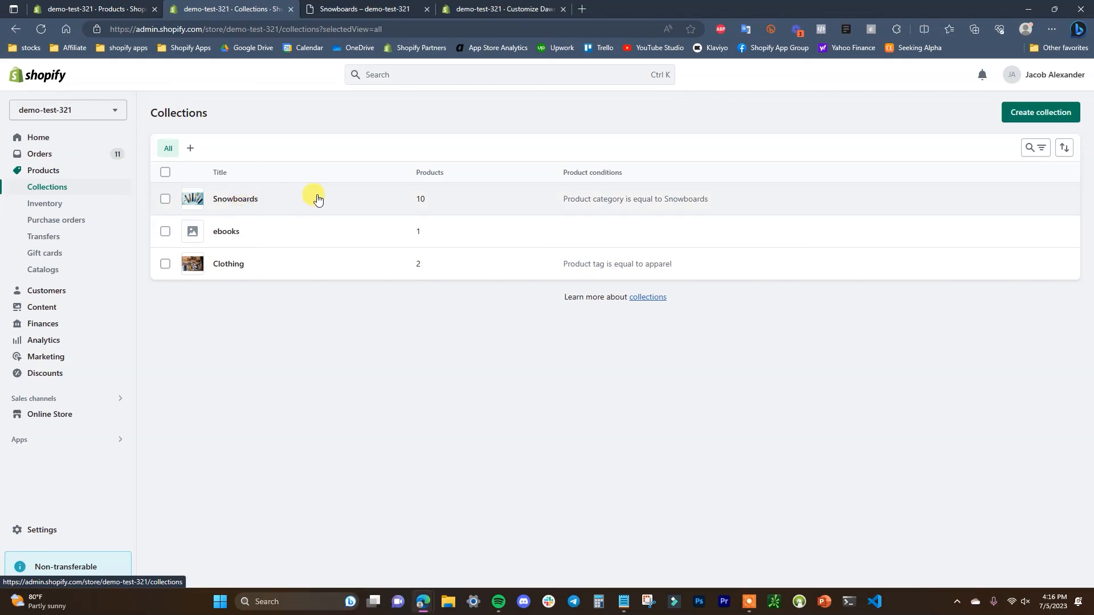
click(230, 201)
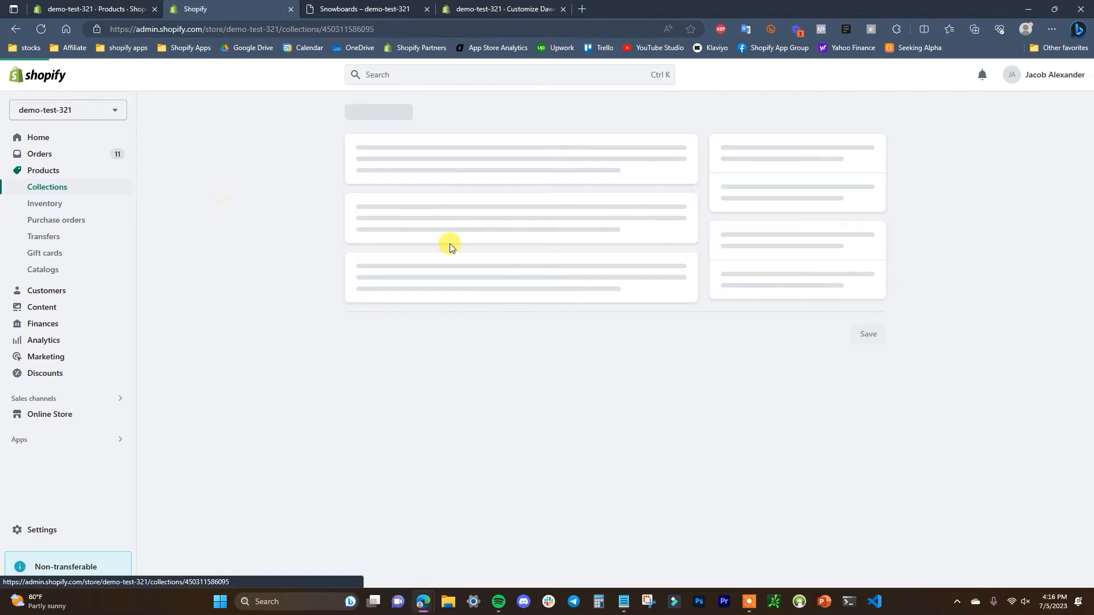
scroll(968, 330, down, 3)
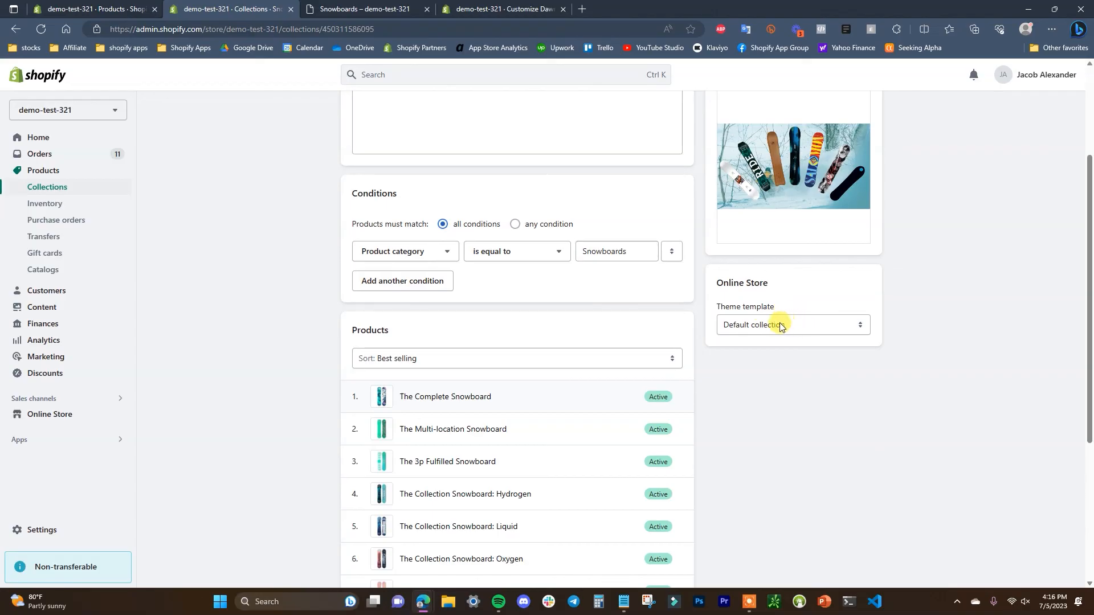
click(818, 325)
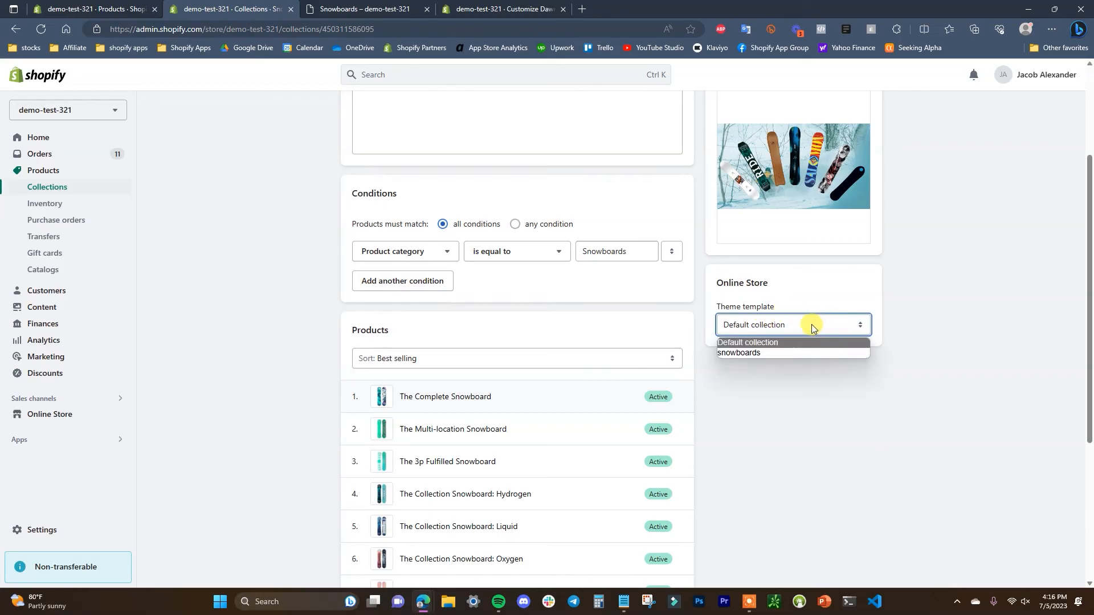
click(785, 353)
scroll(923, 194, up, 3)
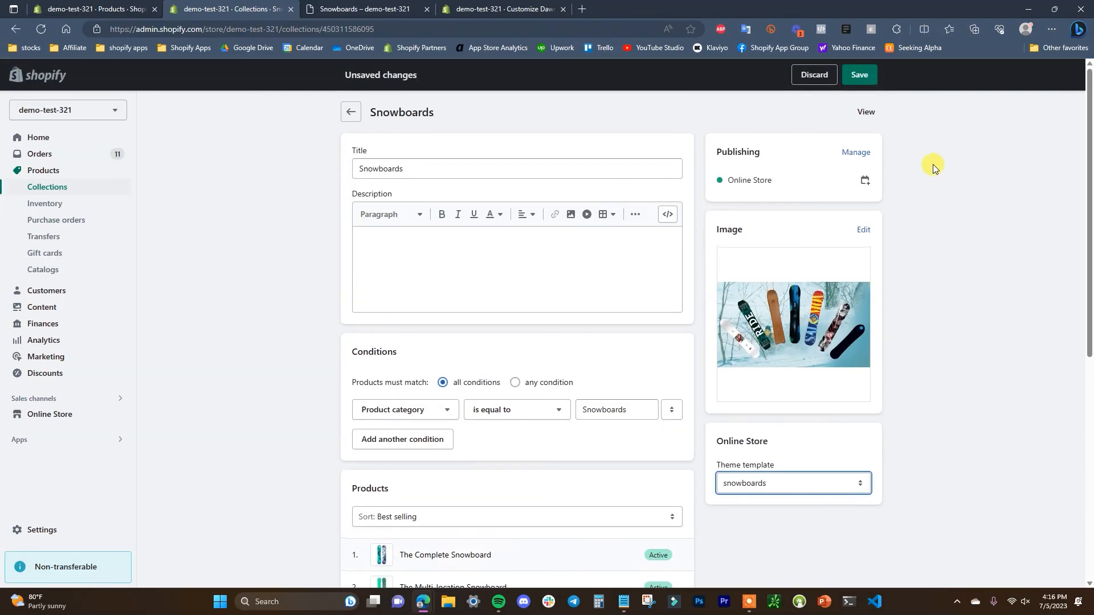
click(858, 74)
Step: Check the Snowboards collection page in the storefront, including its product grid, and open the Clothing collection page for comparison
click(364, 9)
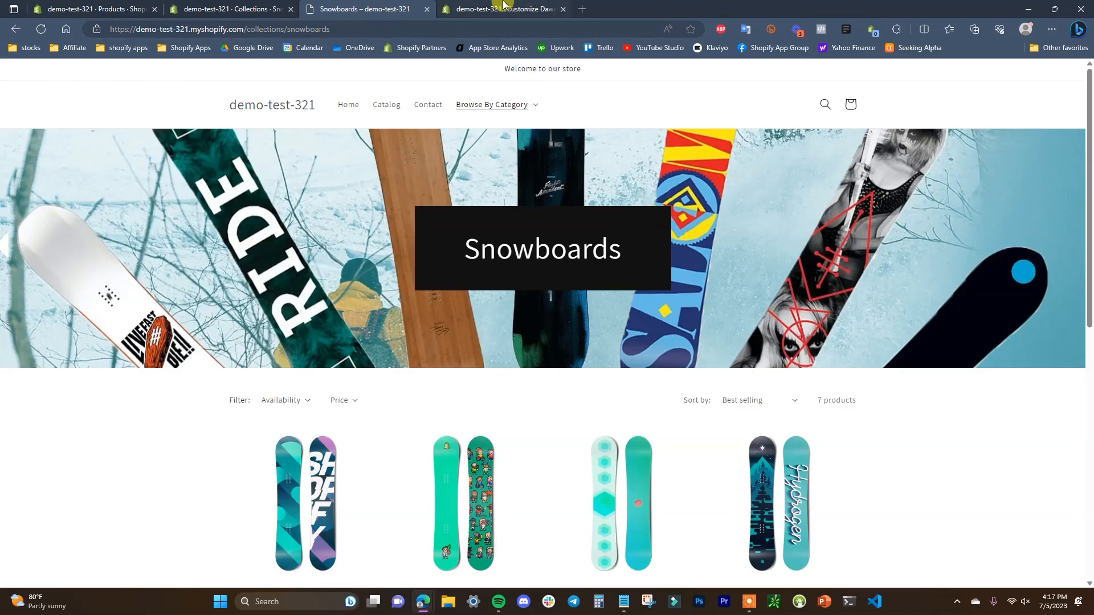
scroll(460, 347, down, 4)
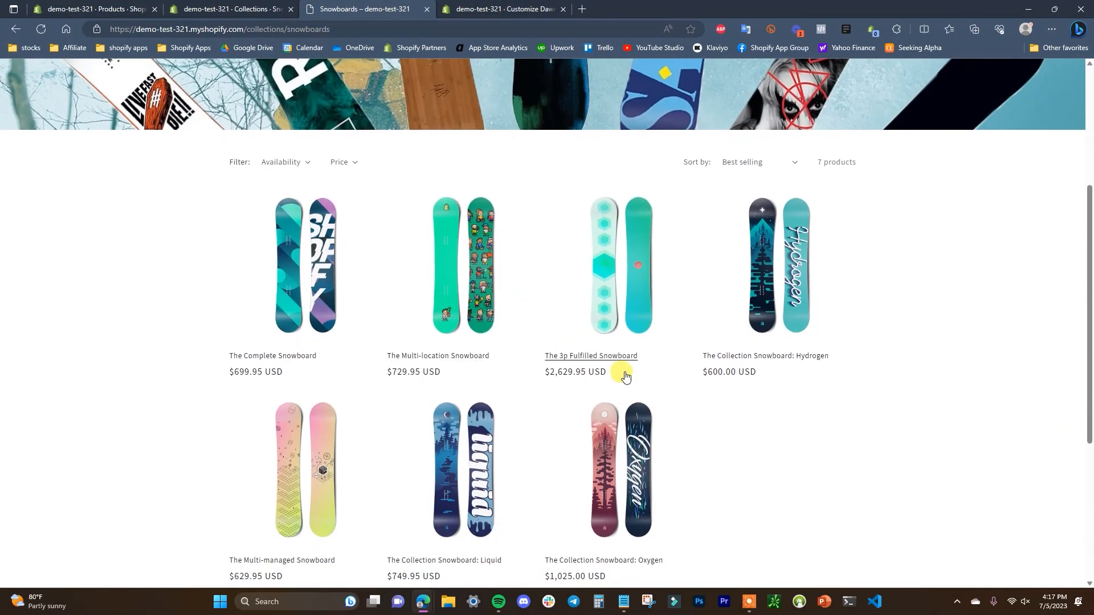
scroll(623, 376, down, 3)
scroll(623, 386, up, 7)
click(504, 105)
click(482, 158)
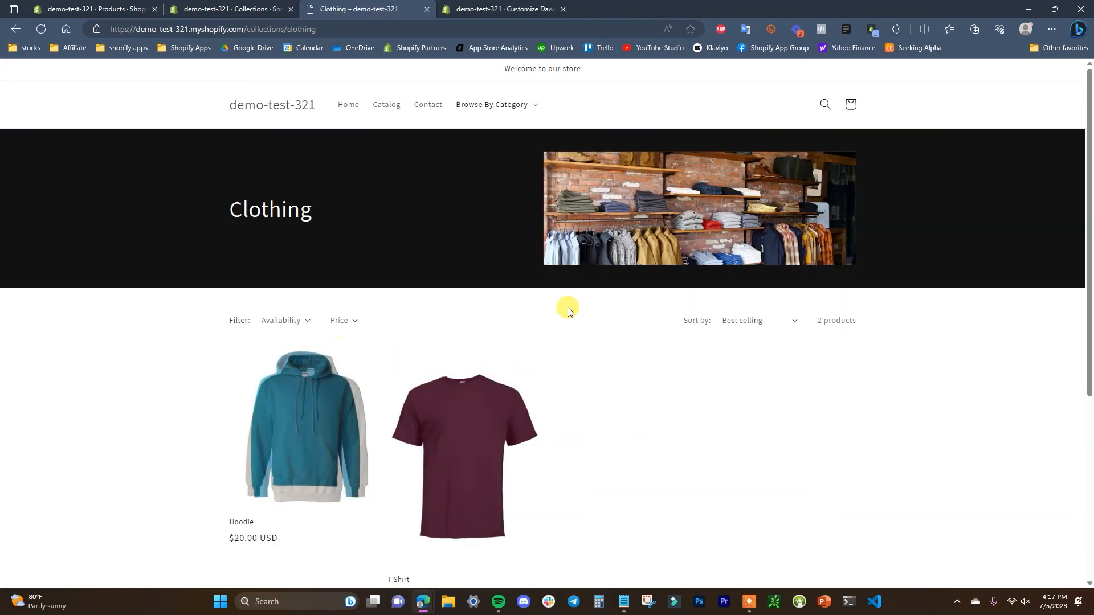
Step: Review the collection template assignments in the theme editor, and select the Product grid section of the Default collection template
key(ctrl+Tab)
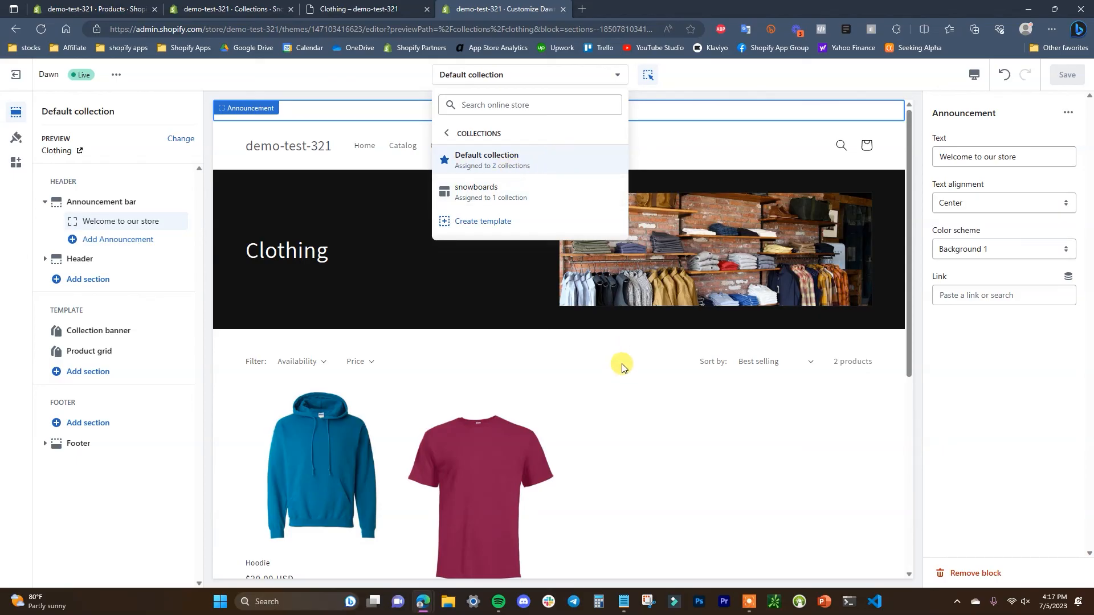
click(635, 425)
scroll(686, 308, up, 4)
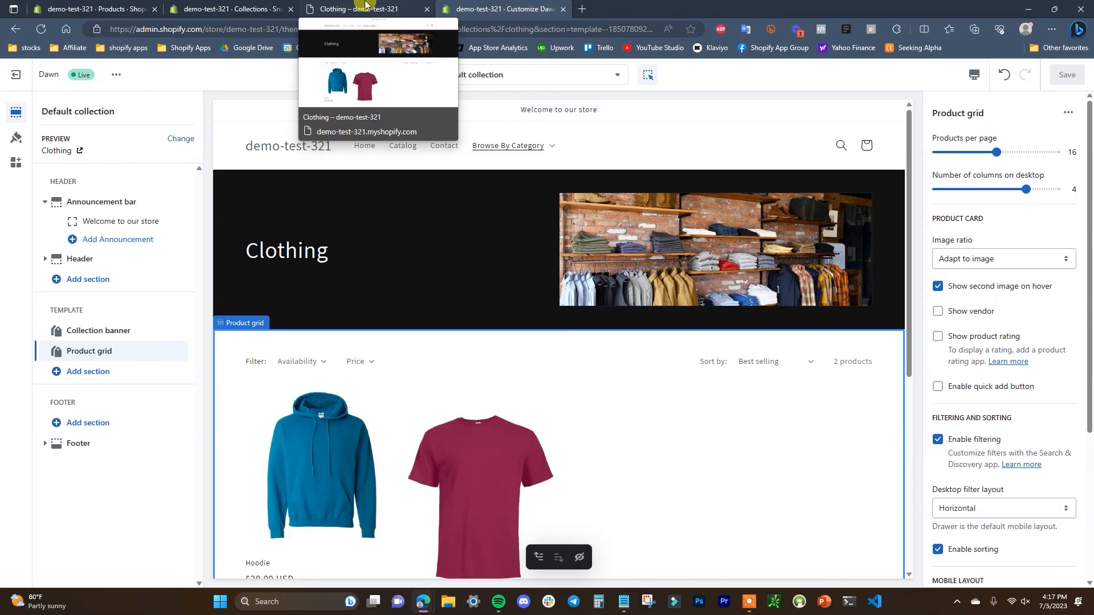
click(365, 4)
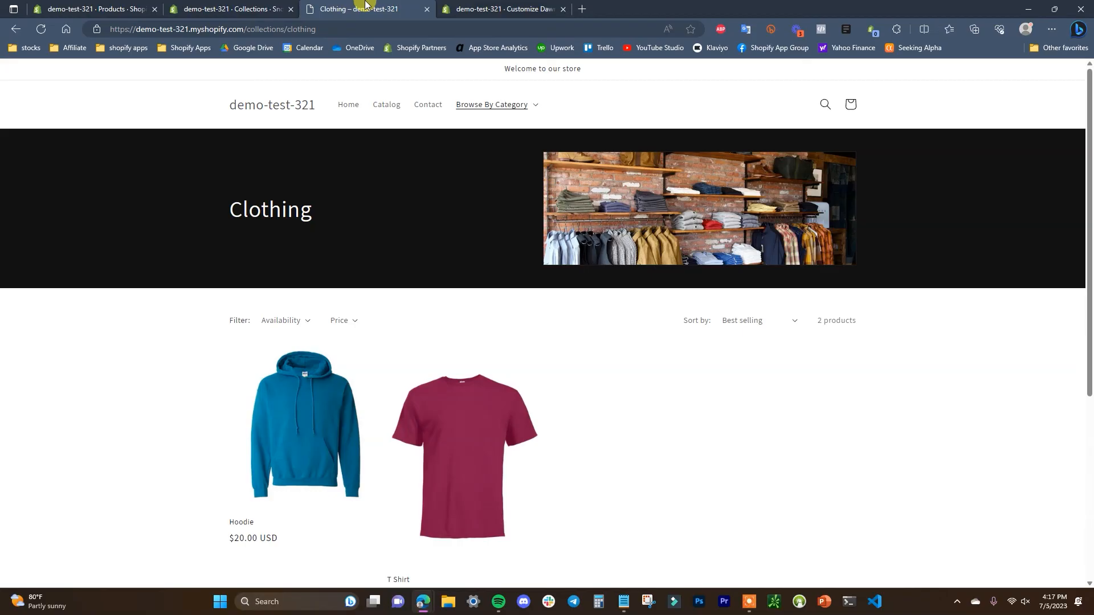
click(214, 6)
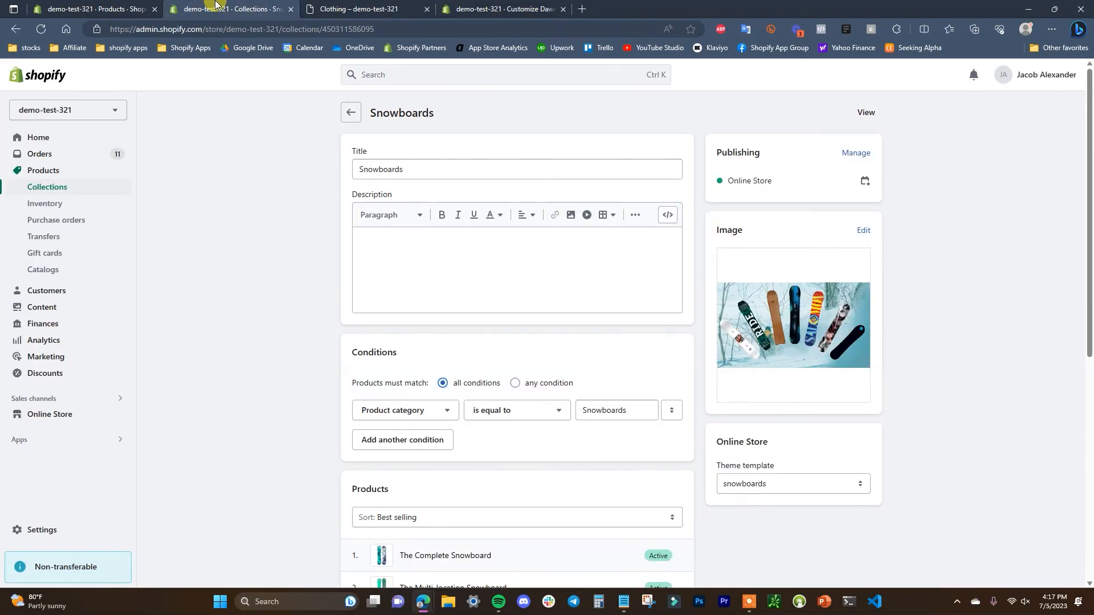
click(137, 6)
click(199, 7)
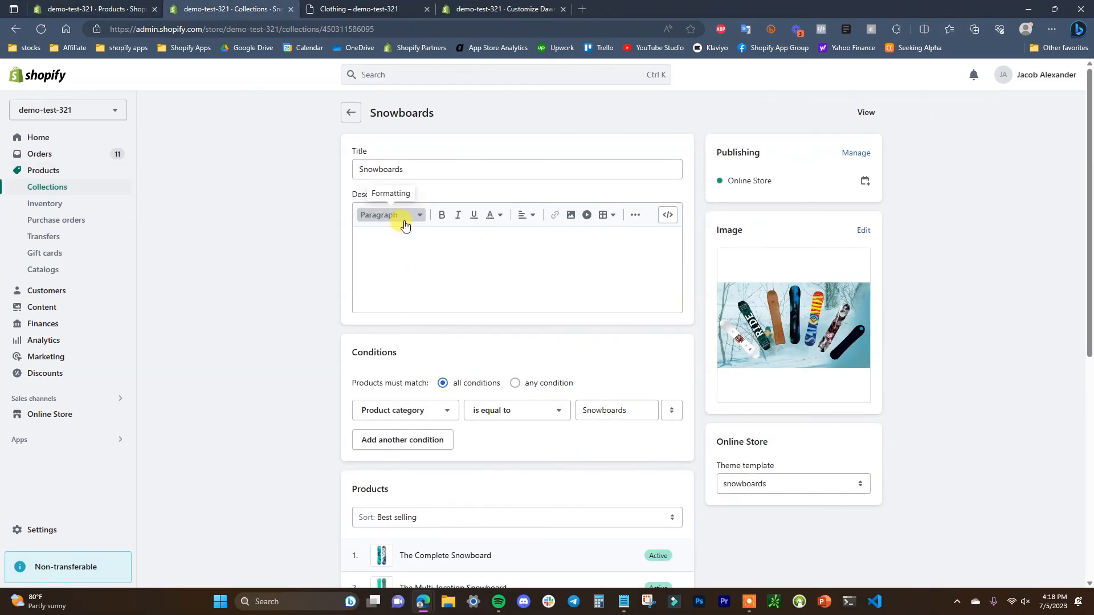